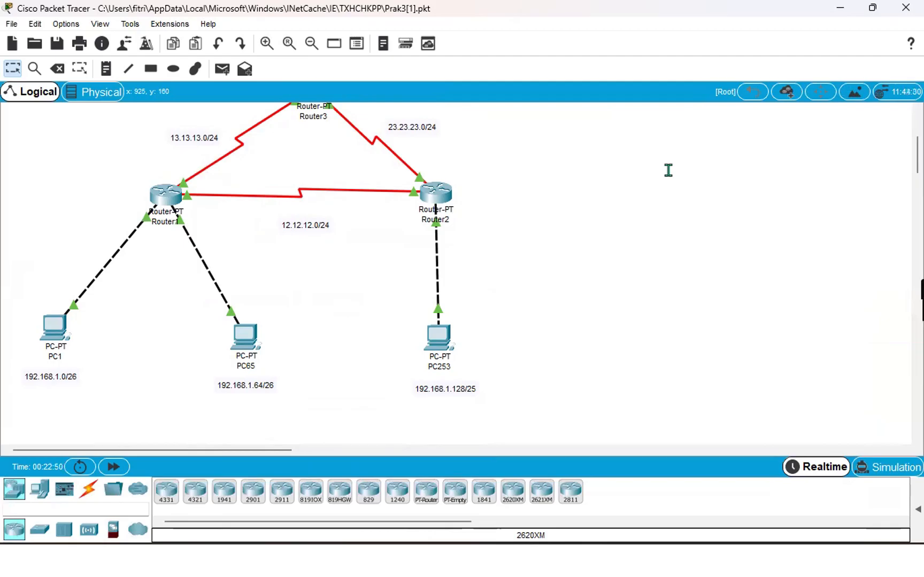
Step: Look over the network topology from the servers through the three routers to the PCs and their subnet labels
scroll(668, 170, up, 1)
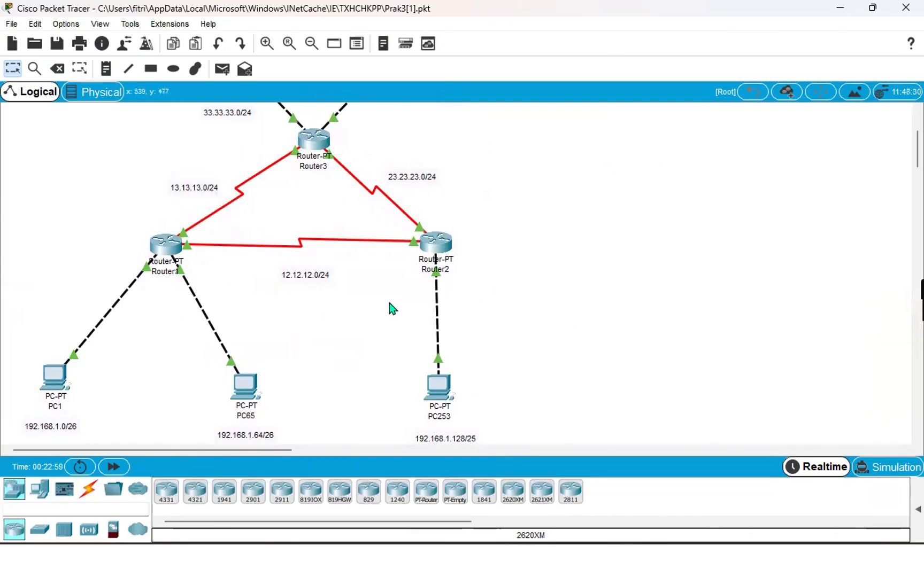
scroll(392, 308, up, 3)
scroll(392, 309, down, 4)
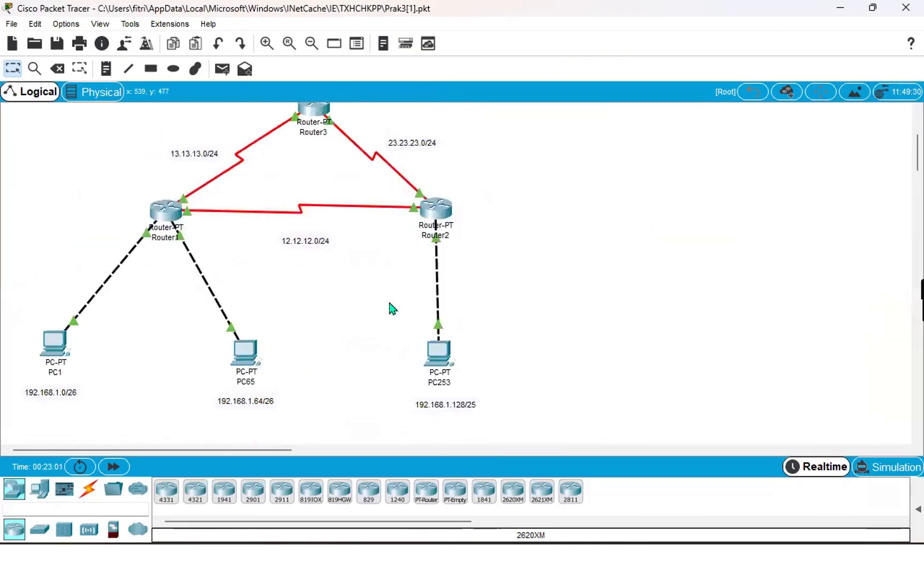
scroll(392, 308, up, 3)
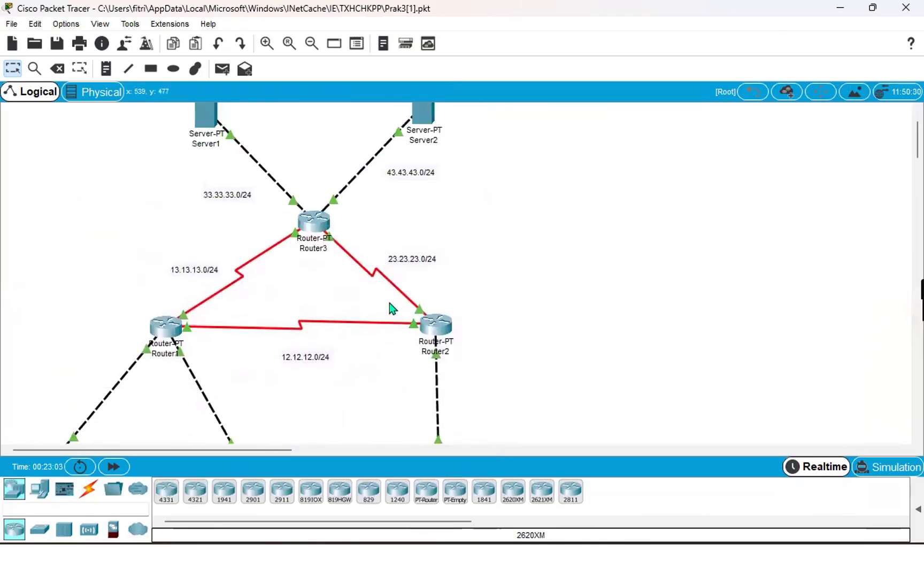
scroll(392, 309, up, 2)
scroll(390, 309, down, 10)
scroll(390, 309, up, 4)
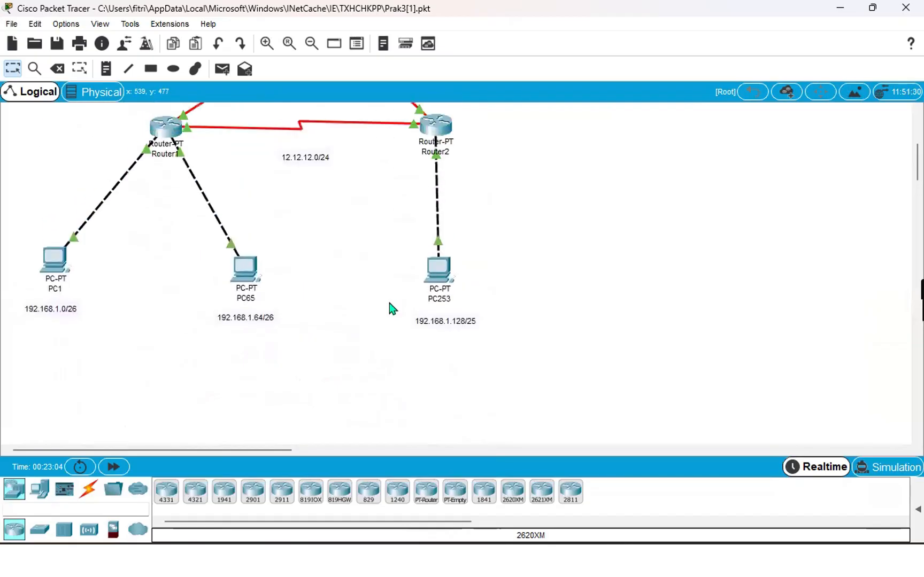
Step: Review PC1's IP address, subnet mask and default gateway in its IP configuration, then minimise its window
click(57, 267)
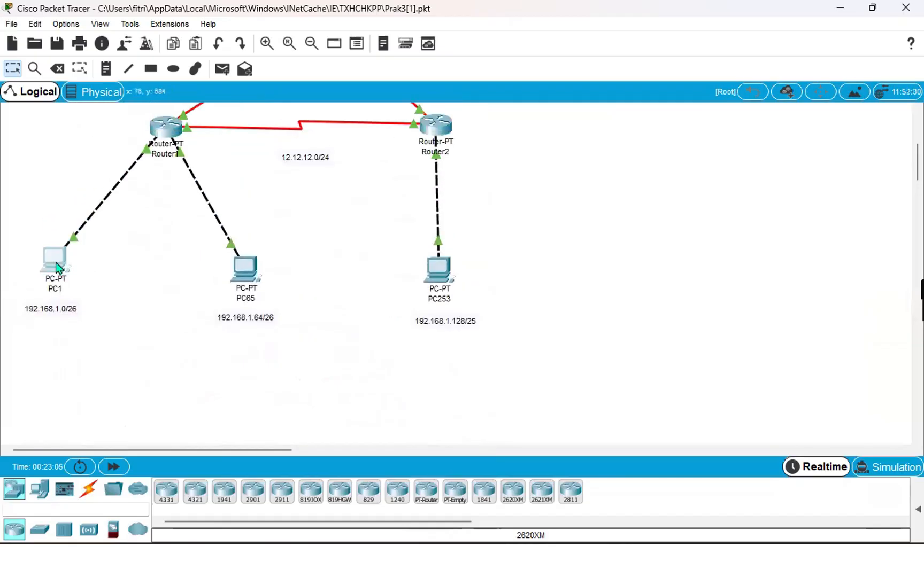
click(321, 188)
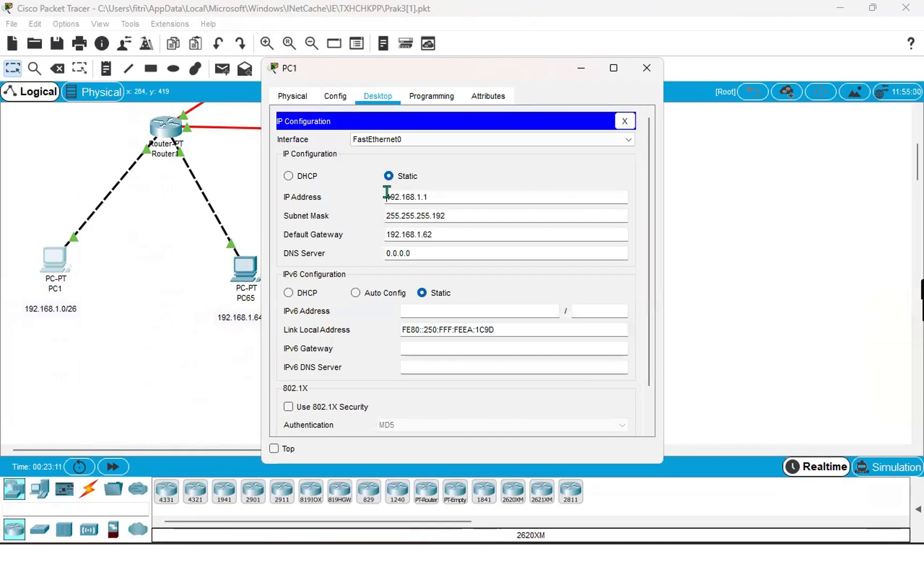
drag(387, 193, 469, 198)
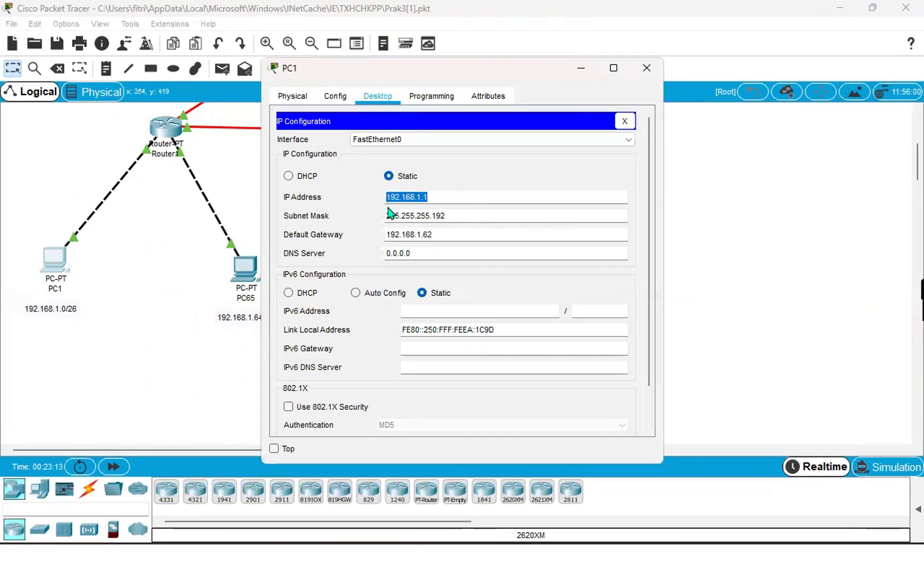
click(458, 199)
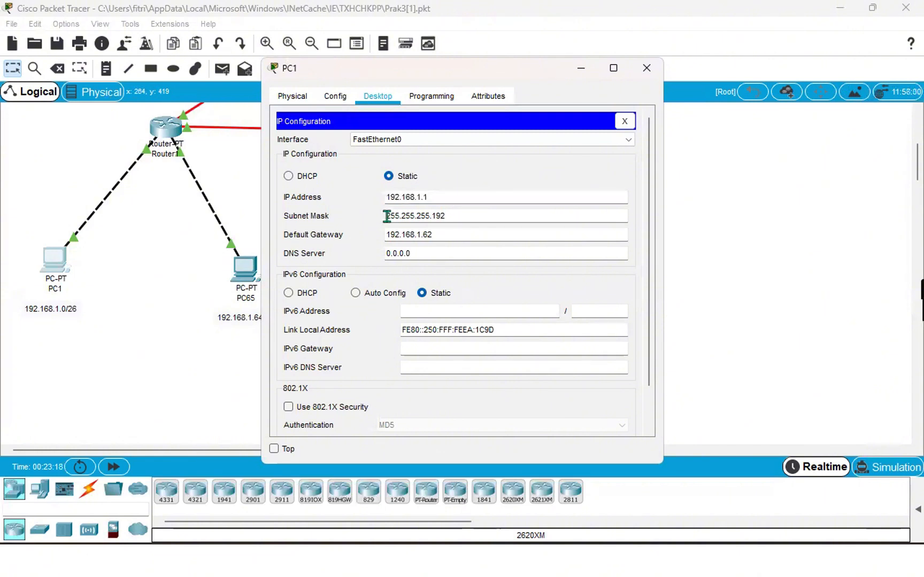
drag(387, 215, 457, 223)
drag(388, 236, 493, 249)
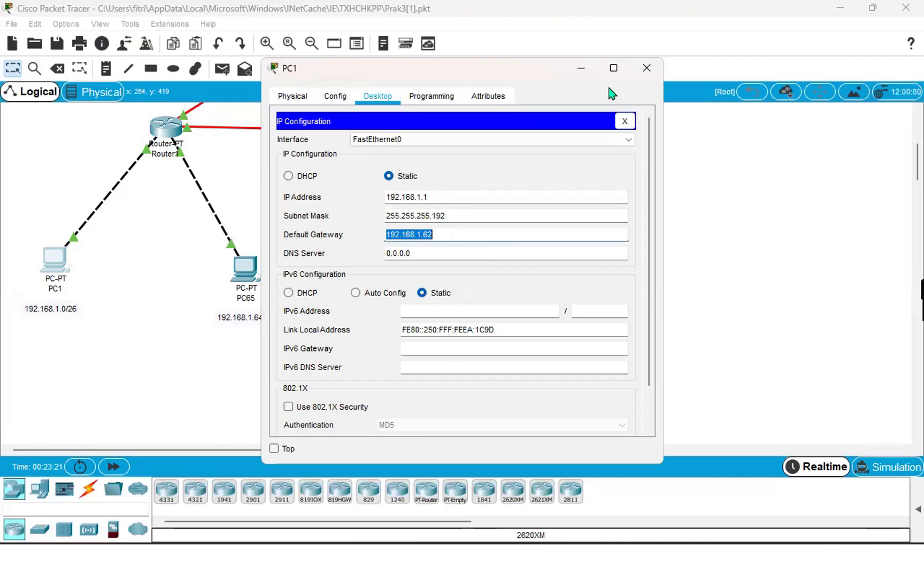
click(581, 69)
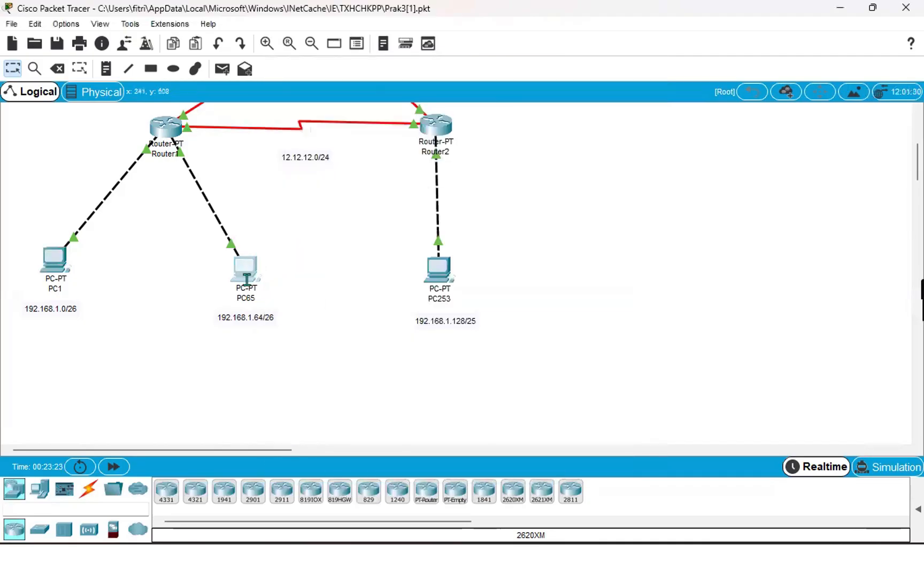
Step: Review PC65's IP address, subnet mask and default gateway in its IP configuration, then minimise its window
click(247, 278)
click(321, 153)
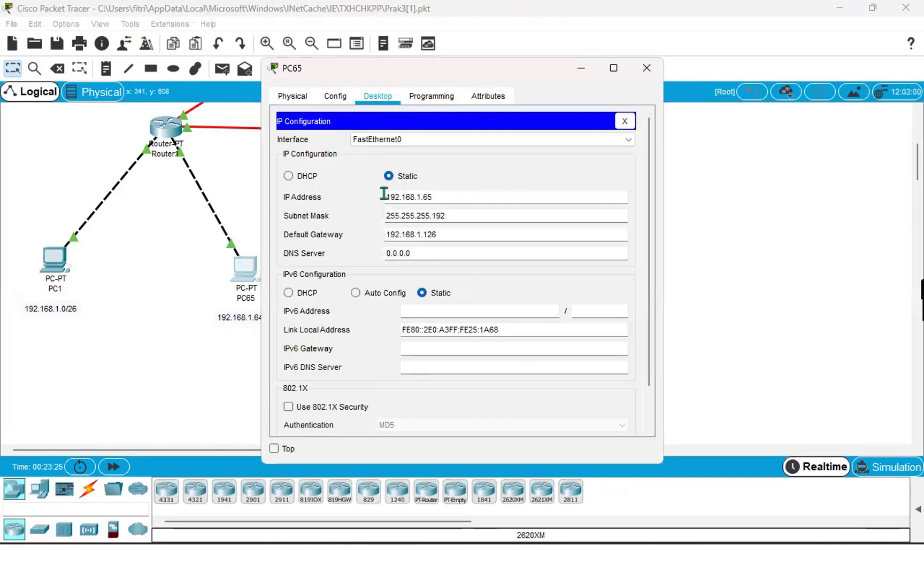
drag(386, 198, 473, 203)
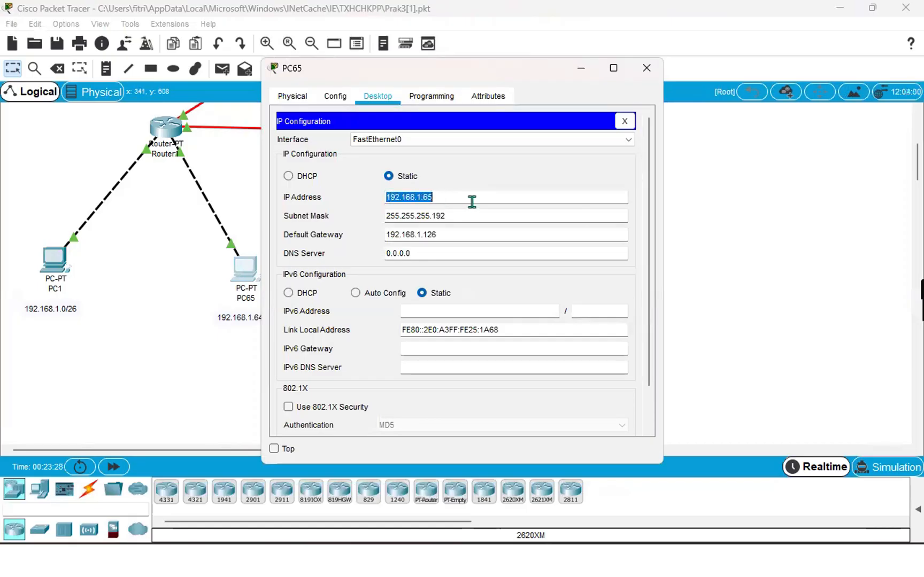
click(472, 202)
drag(390, 219, 528, 229)
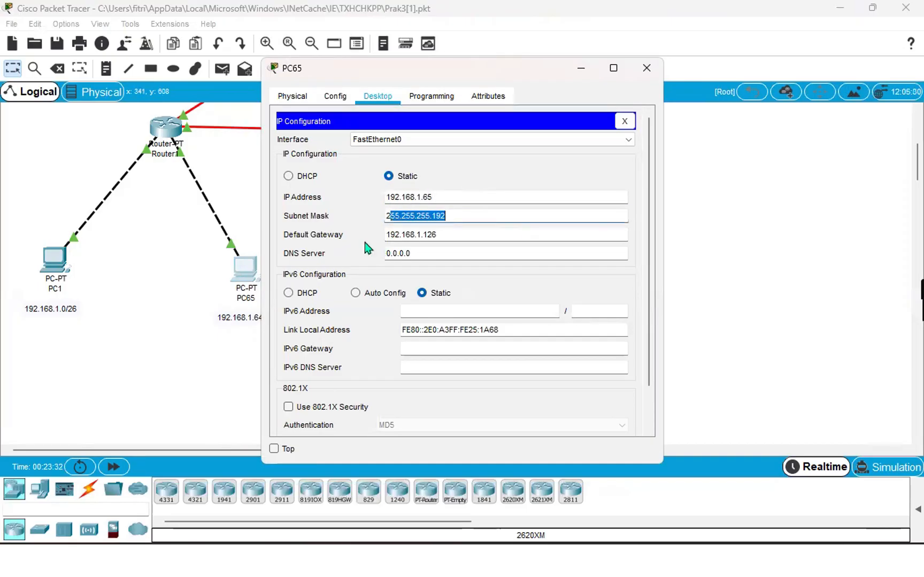
drag(385, 236, 478, 239)
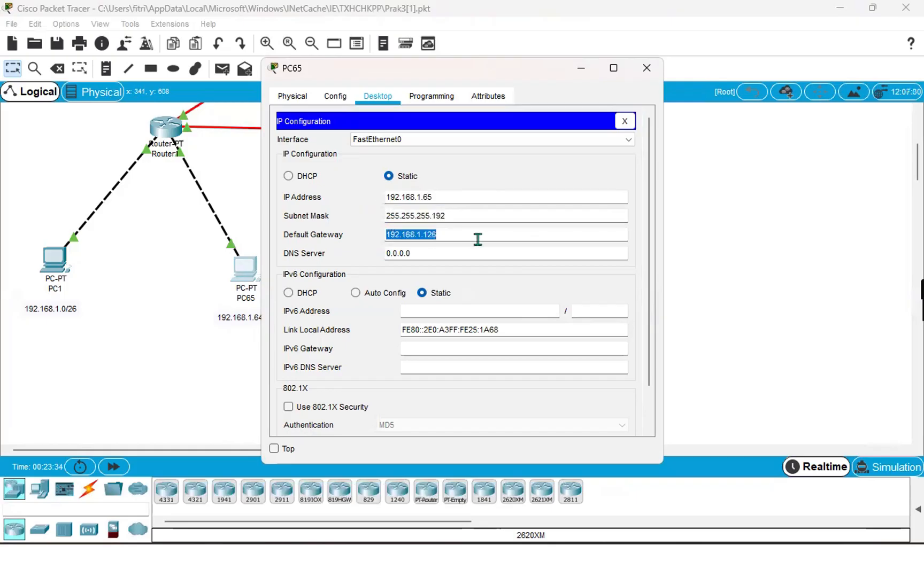
click(581, 71)
Step: Review PC253's subnet mask and default gateway in its IP configuration, then minimise its window
click(430, 285)
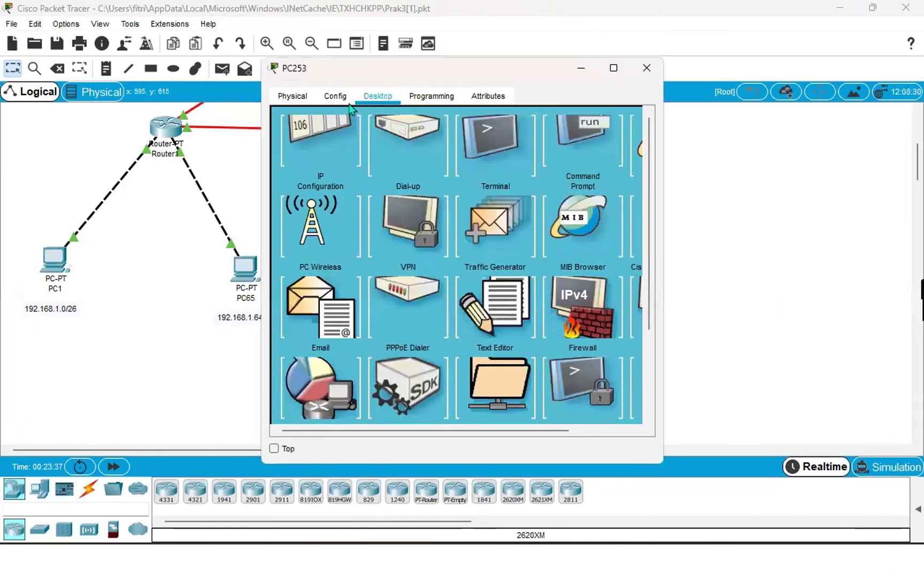
click(313, 162)
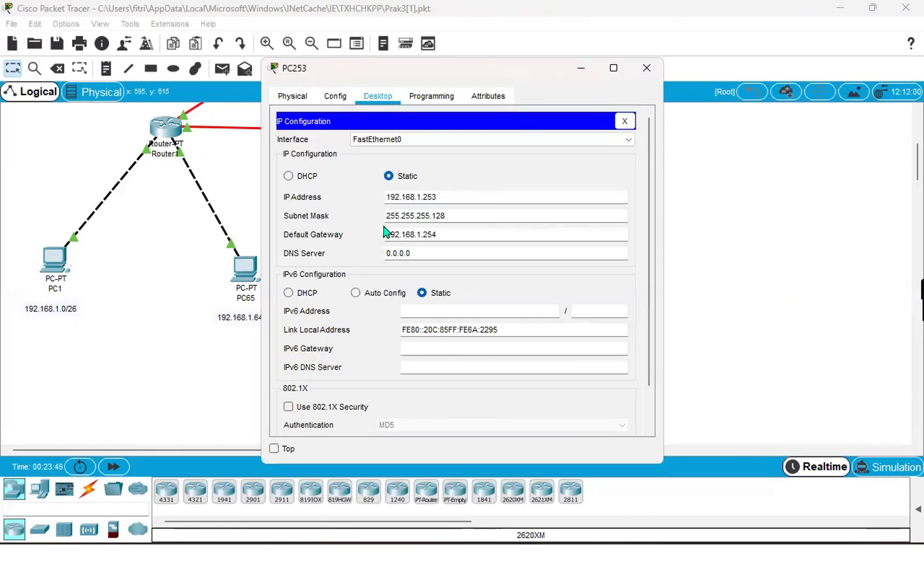
double_click(461, 214)
drag(387, 237, 471, 235)
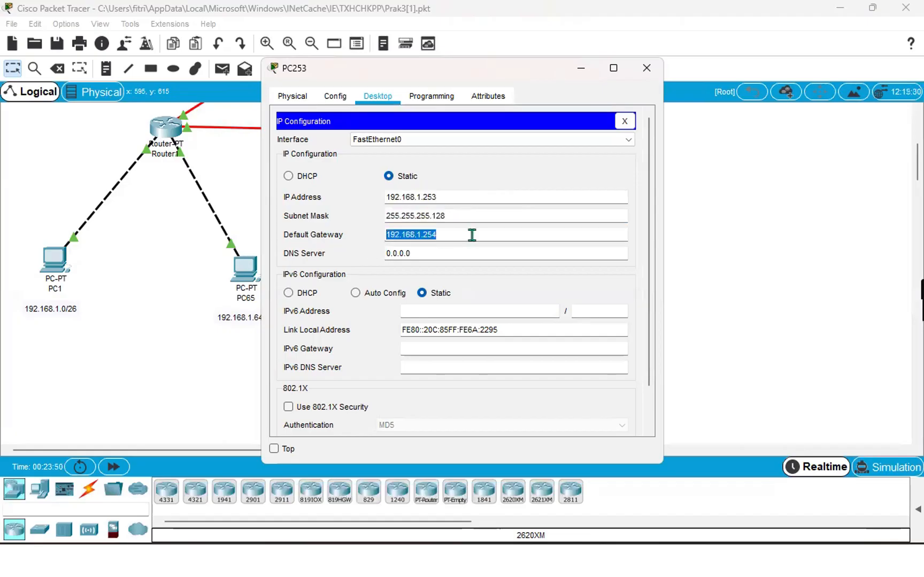
click(581, 73)
Step: Open Router1's configuration and examine the IP address and subnet mask of FastEthernet0/0, the interface towards PC1
scroll(491, 209, up, 2)
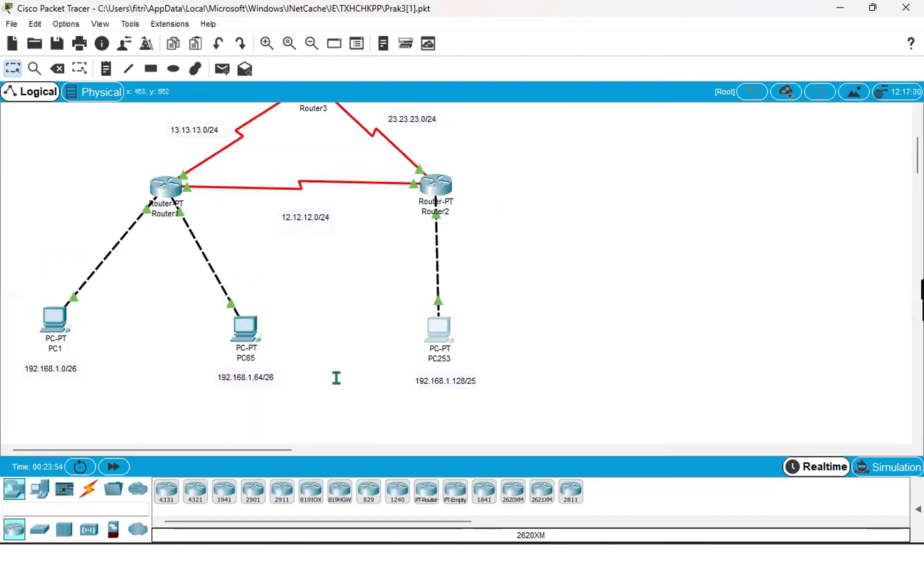
scroll(584, 356, up, 2)
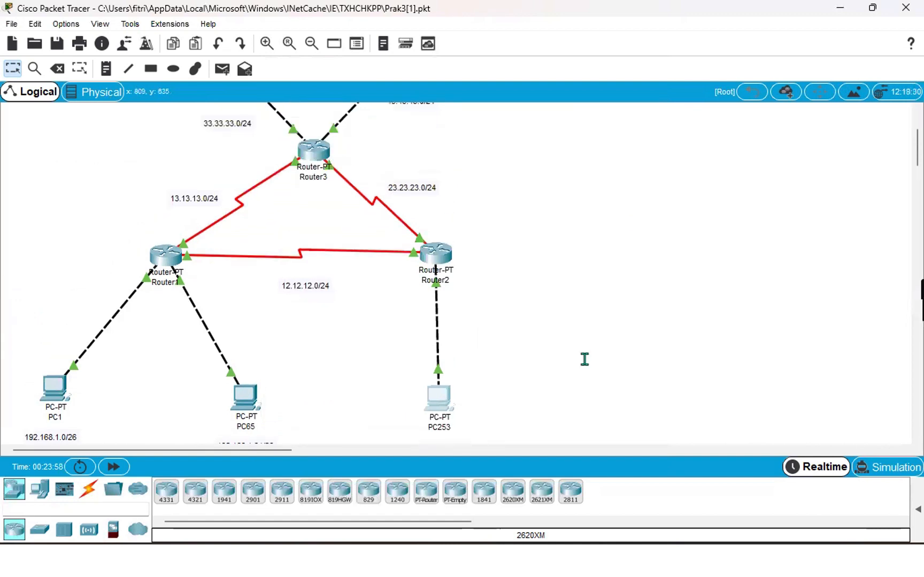
scroll(584, 359, up, 1)
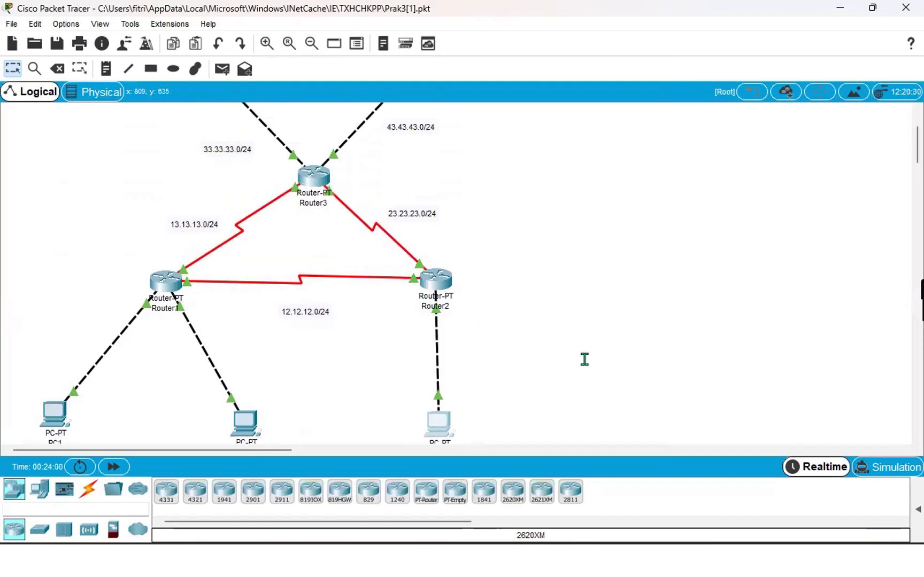
scroll(584, 360, down, 2)
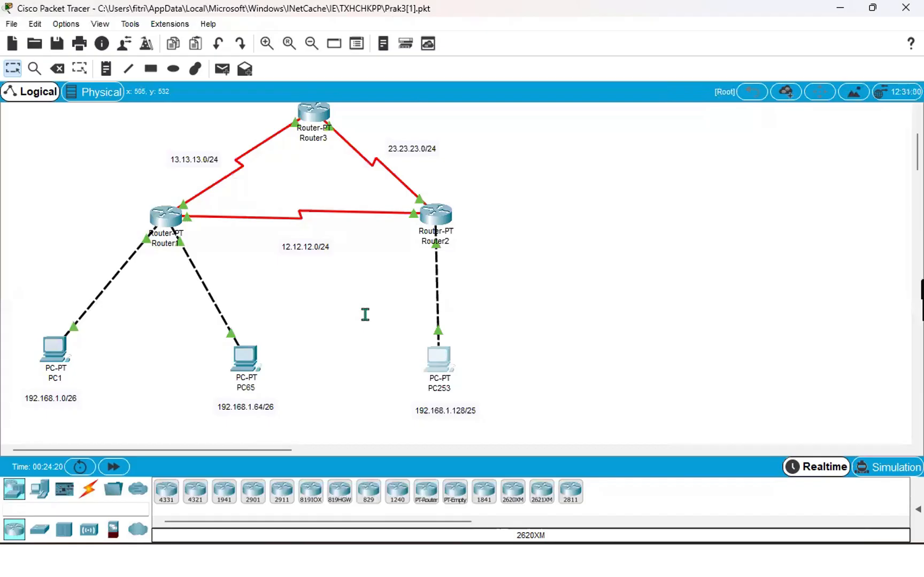
scroll(365, 314, up, 3)
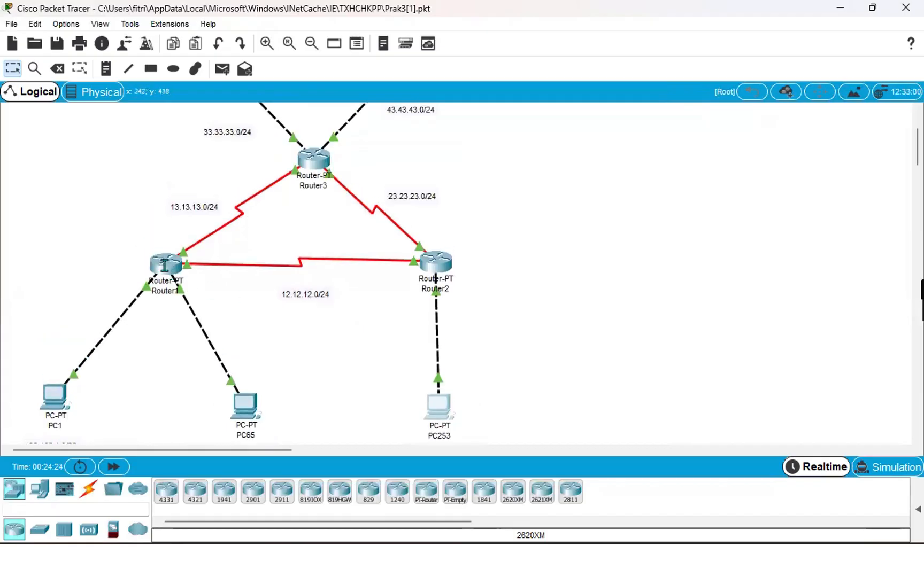
click(163, 264)
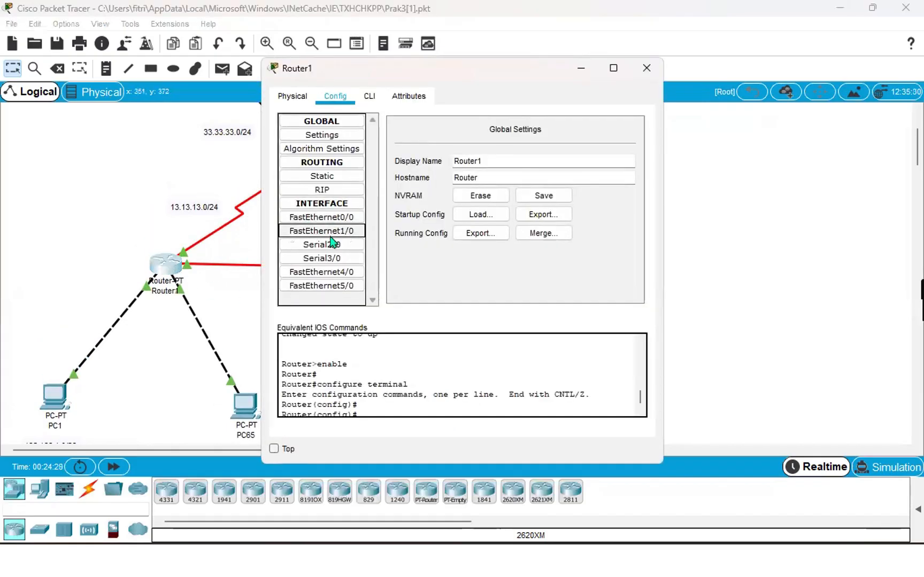
click(334, 222)
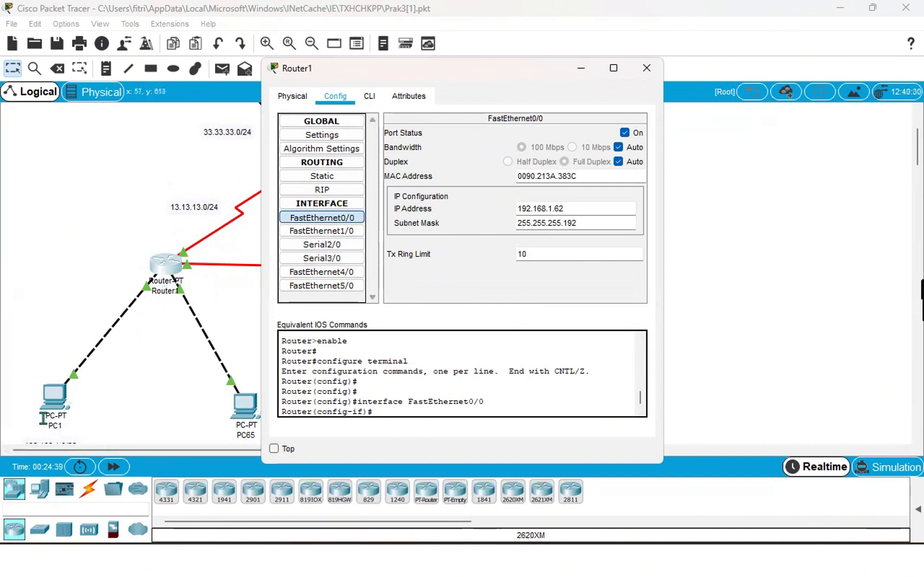
scroll(127, 409, right, 3)
scroll(127, 409, left, 3)
Step: Examine the IP address and subnet mask of Router1's FastEthernet1/0, comparing them with the link to PC65
click(357, 232)
scroll(225, 396, right, 3)
scroll(225, 395, down, 2)
scroll(225, 396, up, 3)
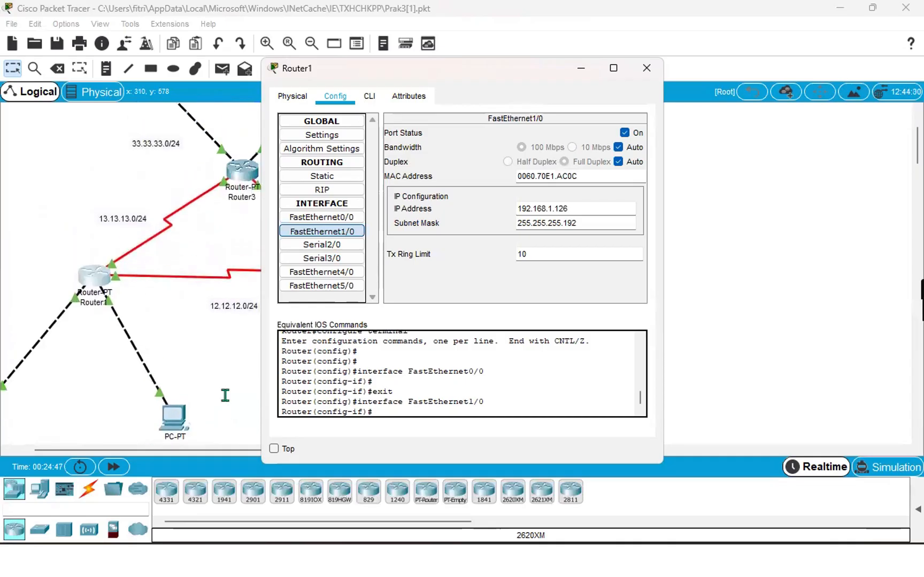
Step: Examine the IP settings of Router1's Serial2/0 interface, comparing them with the 13.13.13.0/24 link to Router3
scroll(225, 396, up, 6)
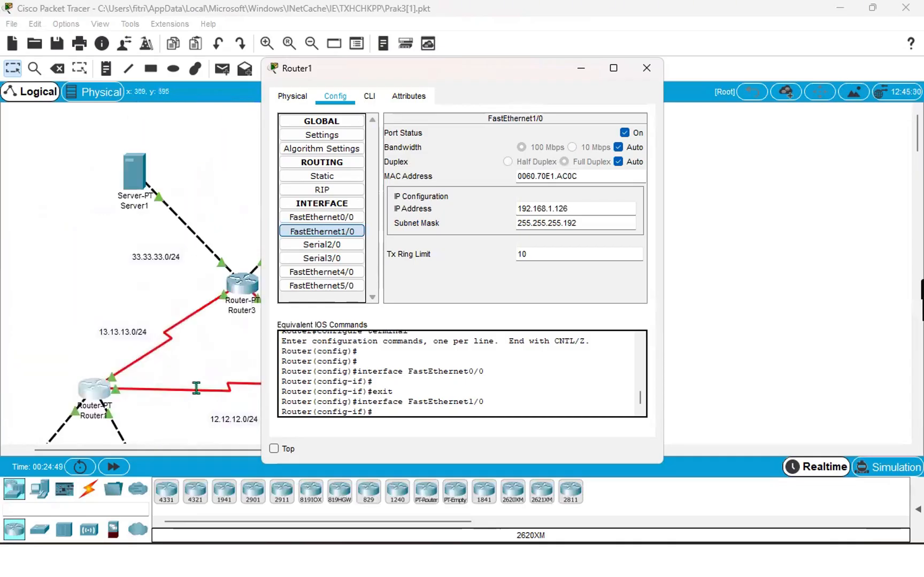
scroll(196, 388, down, 2)
click(350, 247)
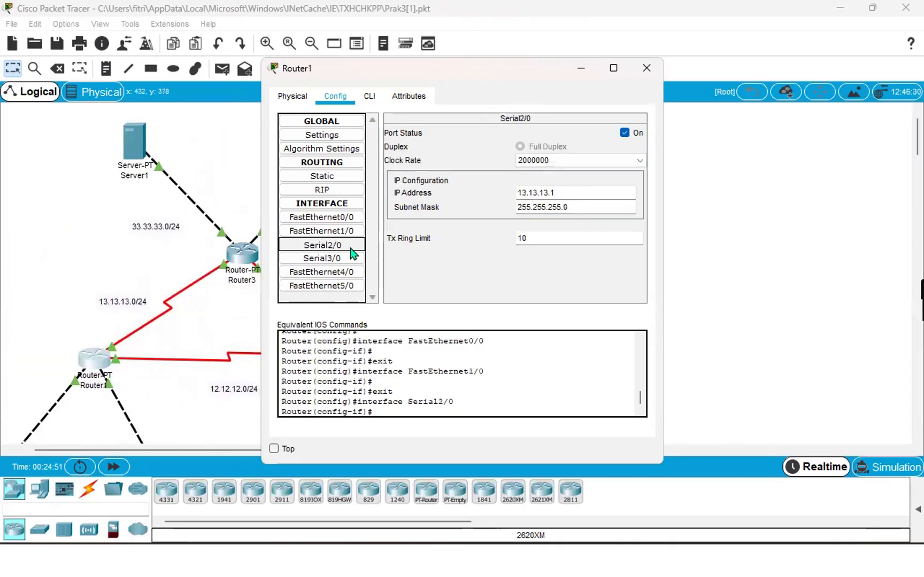
scroll(100, 372, right, 3)
scroll(100, 373, left, 2)
scroll(100, 373, left, 1)
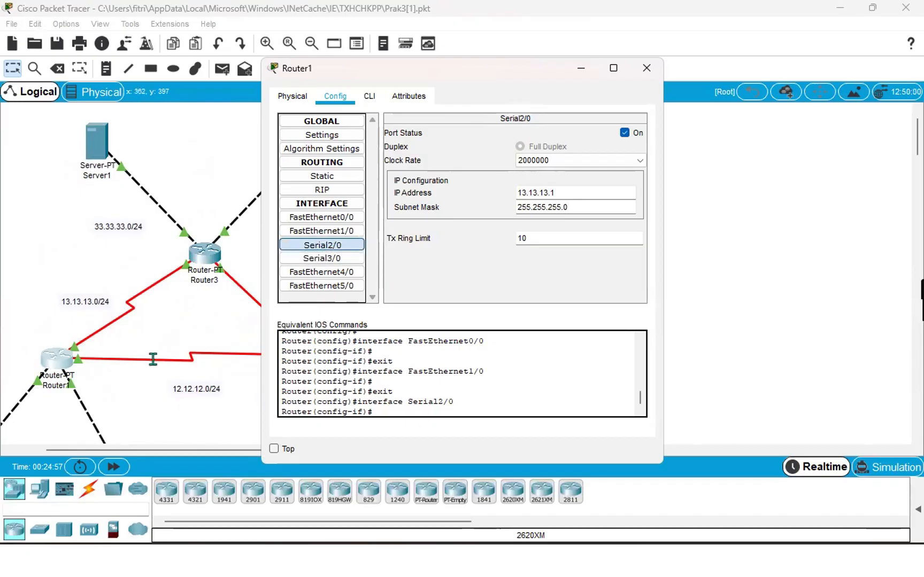
Step: Check the 12.12.12.0/24 link to Router2 and Router1's Serial3/0 interface settings, then minimise the router's window
scroll(153, 360, right, 2)
scroll(153, 359, down, 10)
scroll(152, 359, up, 8)
scroll(153, 359, left, 6)
scroll(153, 360, right, 6)
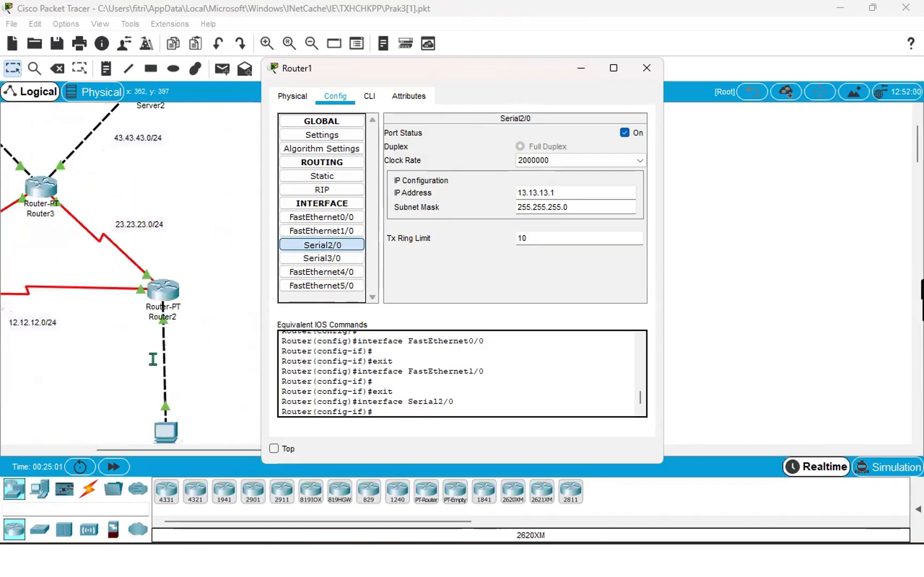
click(348, 262)
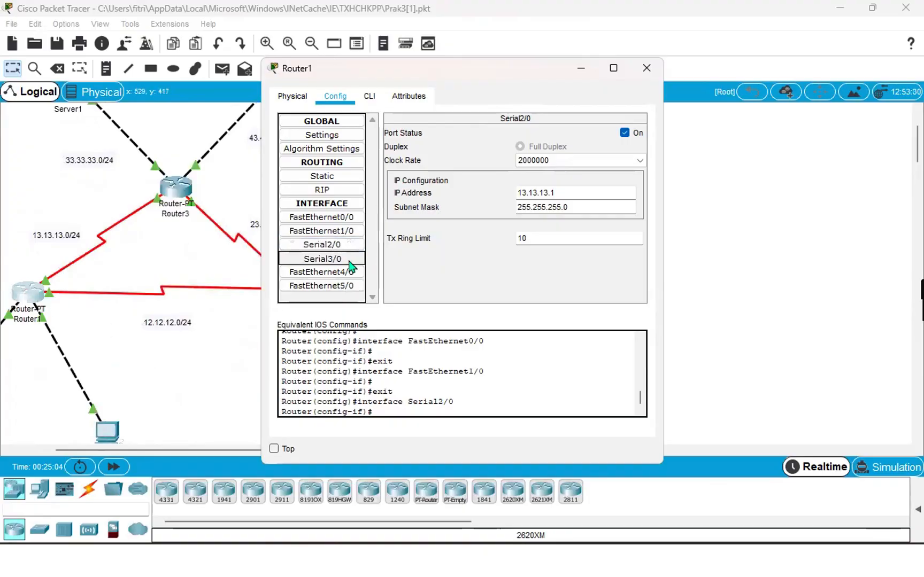
click(582, 76)
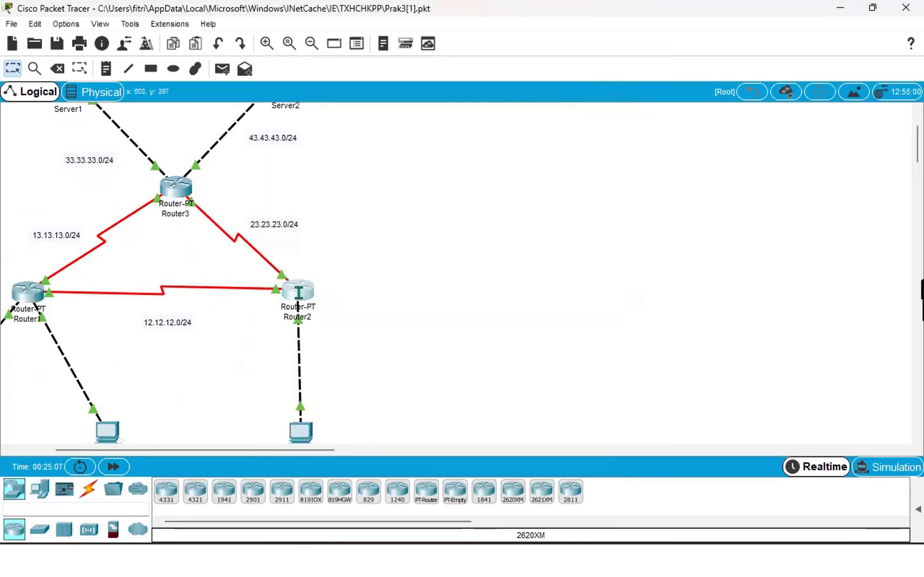
Step: Open Router2's configuration and examine FastEthernet0/0's IP address and subnet mask against the links shown in the topology
click(299, 292)
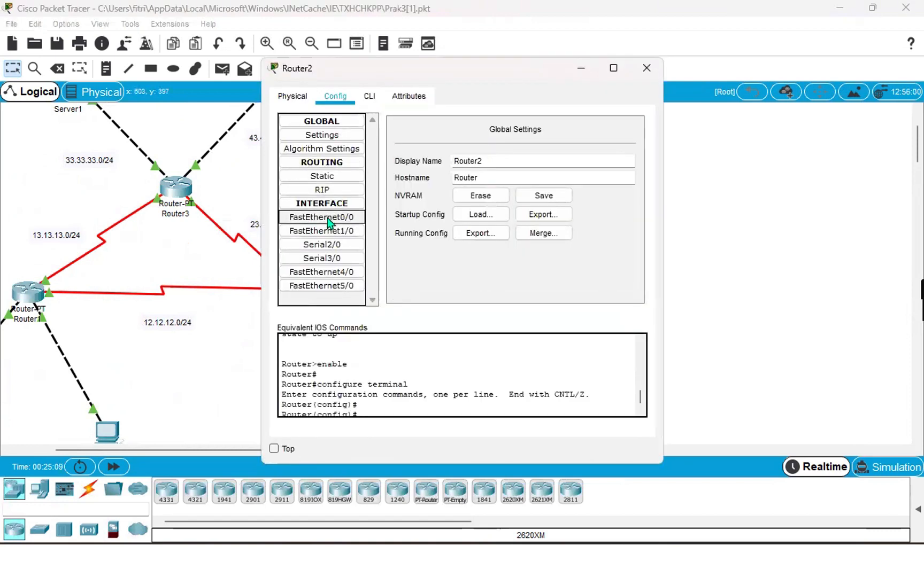
scroll(208, 274, right, 3)
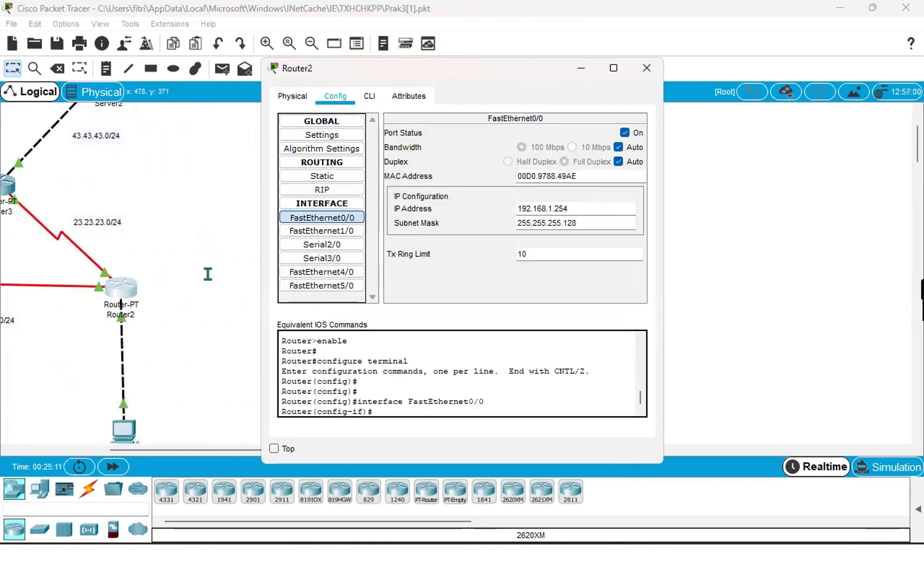
scroll(143, 382, down, 2)
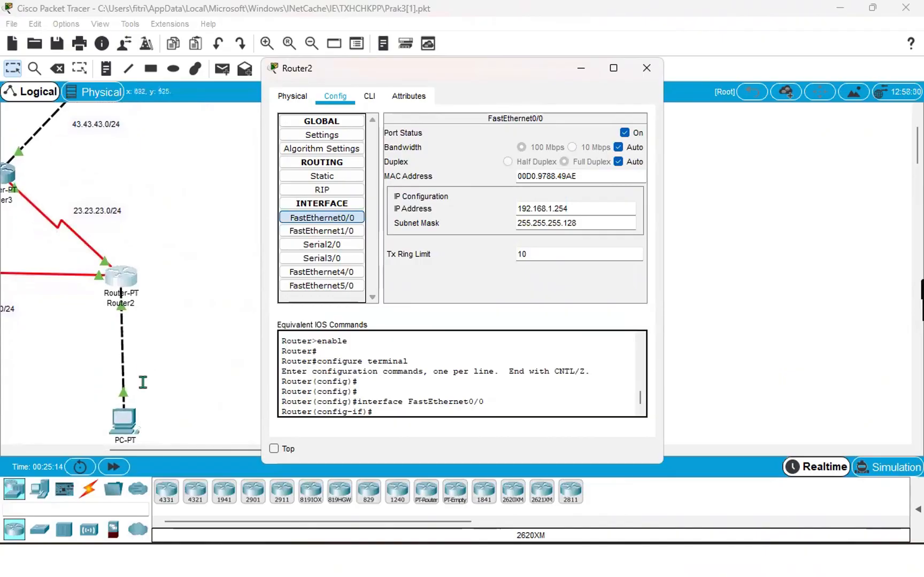
scroll(143, 382, up, 2)
scroll(142, 383, up, 3)
scroll(143, 382, left, 5)
scroll(143, 383, right, 5)
scroll(143, 382, left, 2)
scroll(143, 382, left, 1)
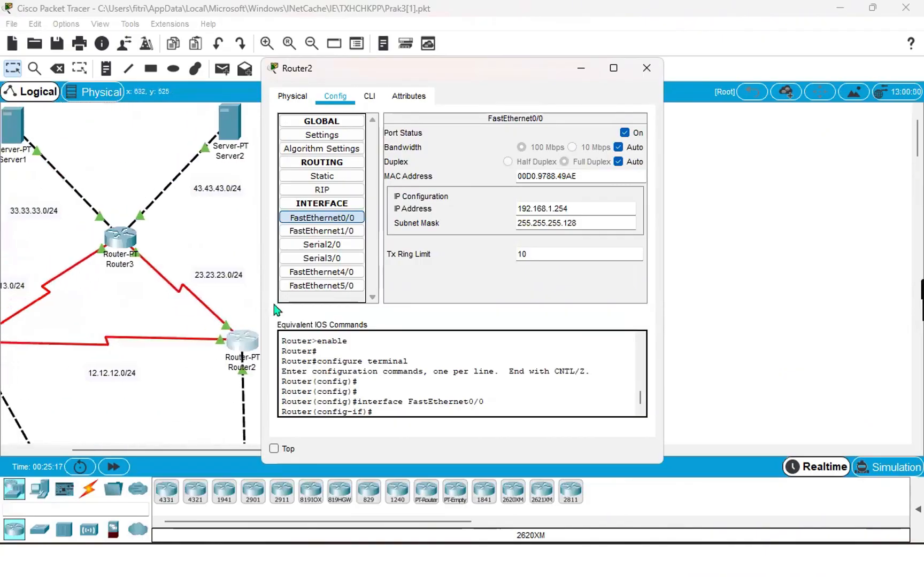
Step: Examine the IP settings of Router2's Serial2/0 and Serial3/0 interfaces against the 12.12.12.0/24 and 23.23.23.0/24 links in the topology
click(328, 247)
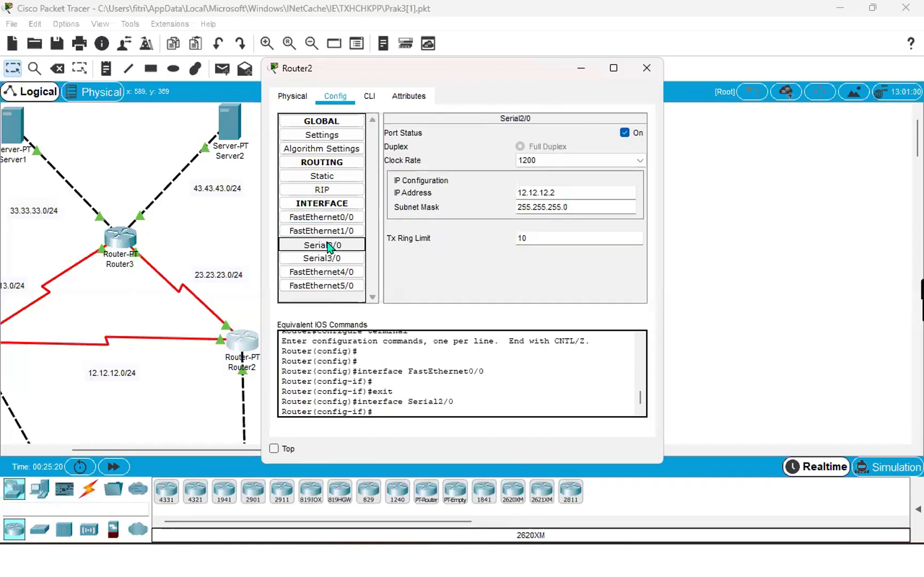
scroll(178, 342, right, 4)
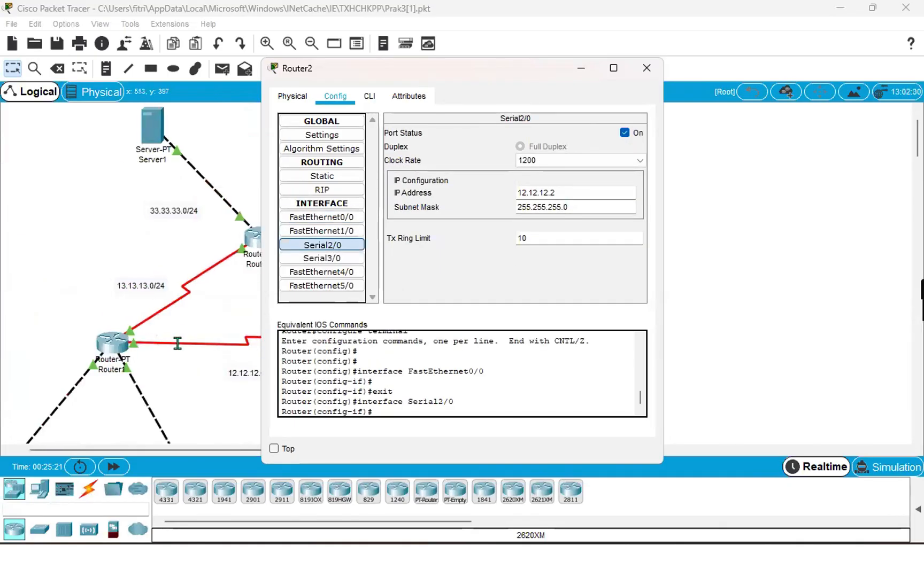
click(328, 262)
scroll(110, 265, up, 1)
scroll(112, 266, left, 4)
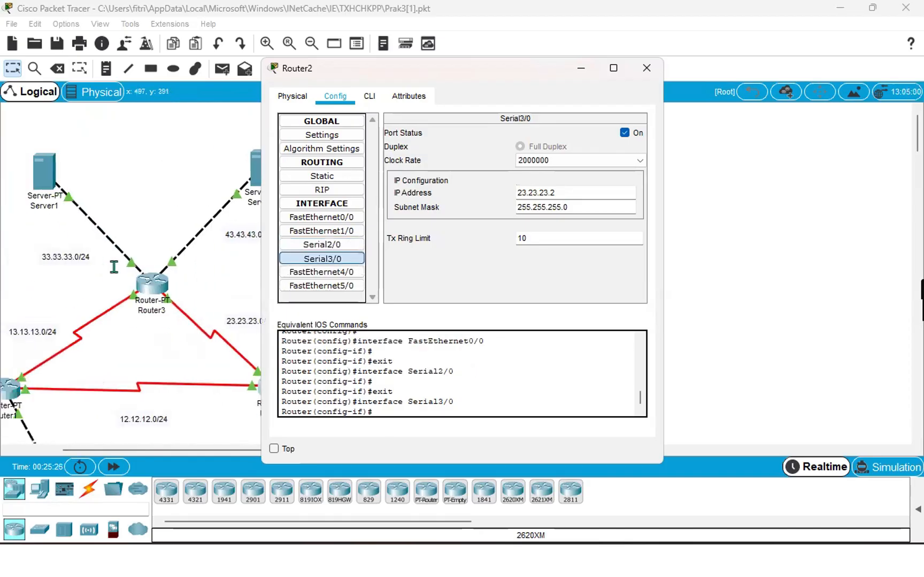
Step: Open Router3's configuration, compare Serial2/0's IP settings with the 13.13.13.0/24 link to Router1, and minimise the router's window
click(232, 281)
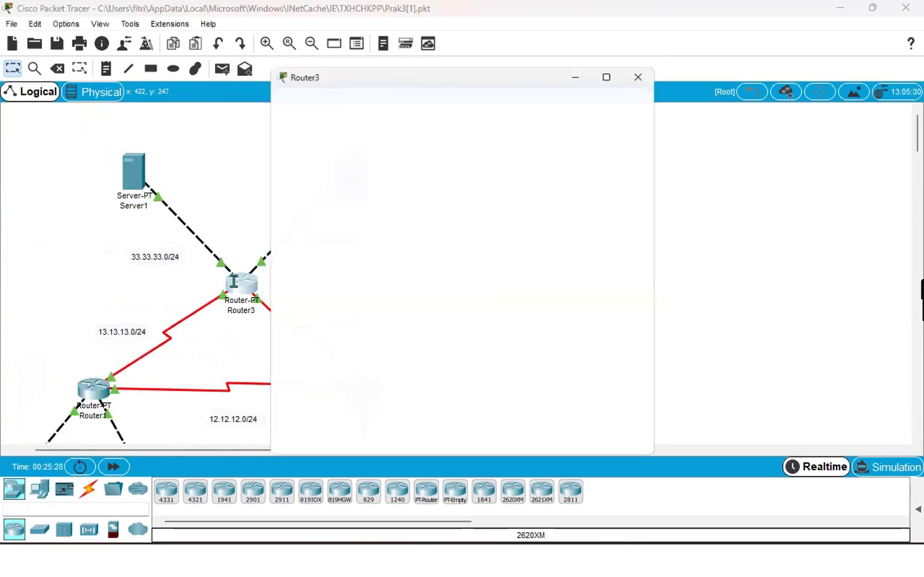
scroll(233, 282, right, 4)
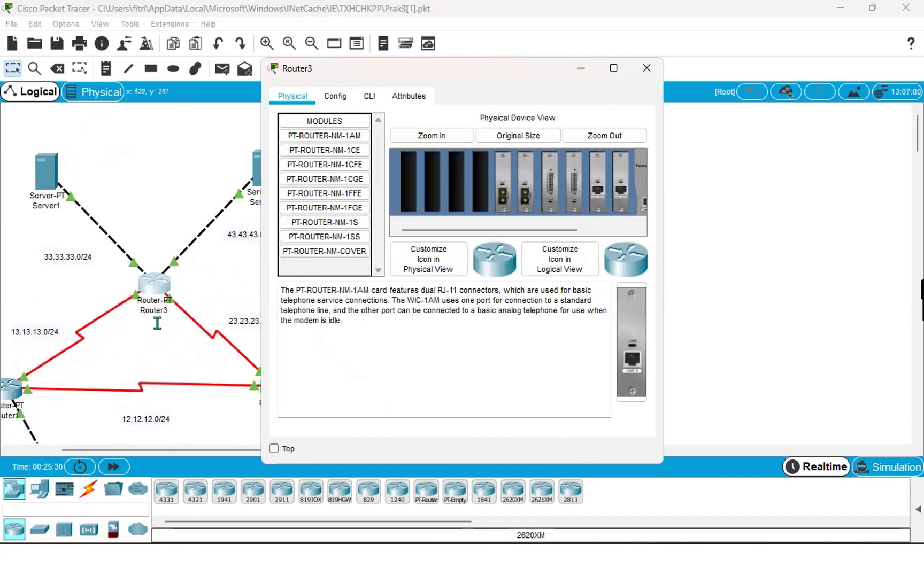
click(334, 99)
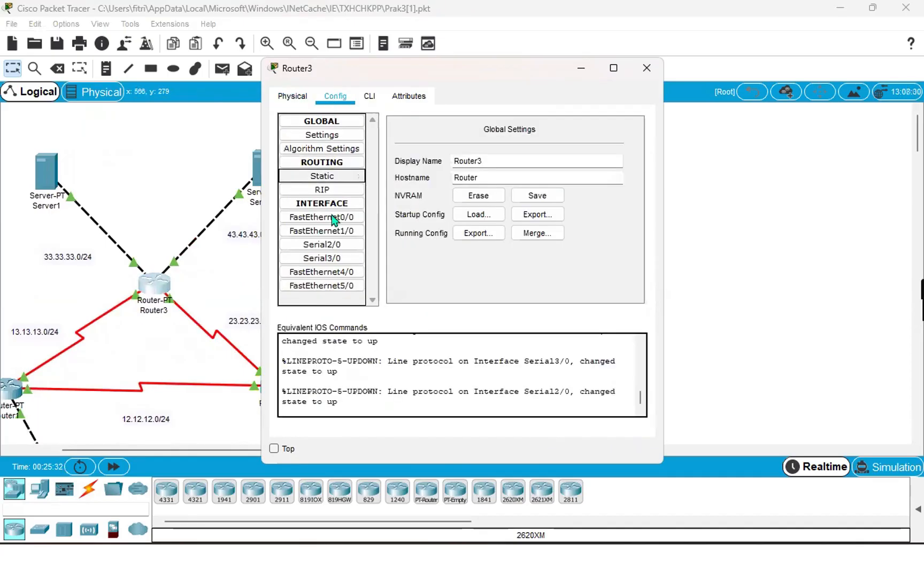
click(339, 246)
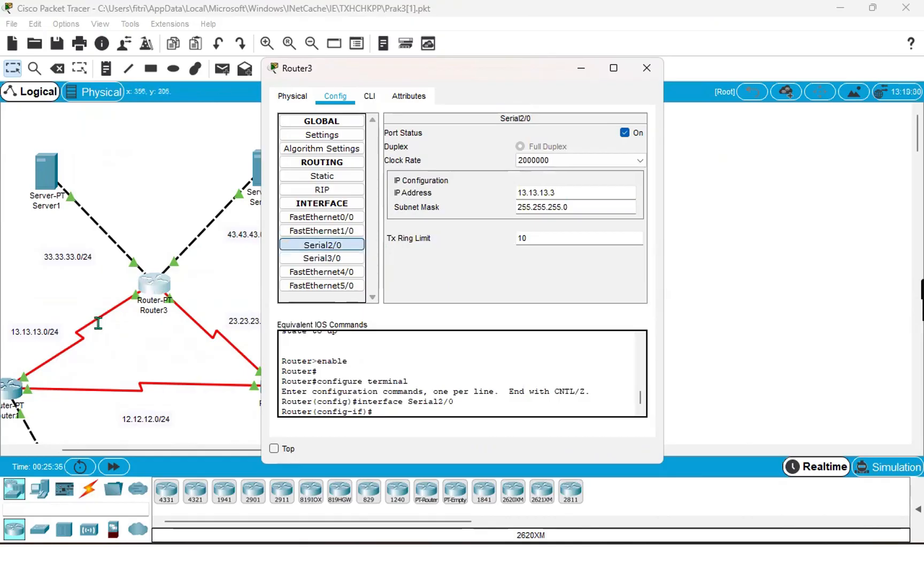
scroll(98, 323, left, 3)
scroll(98, 323, right, 2)
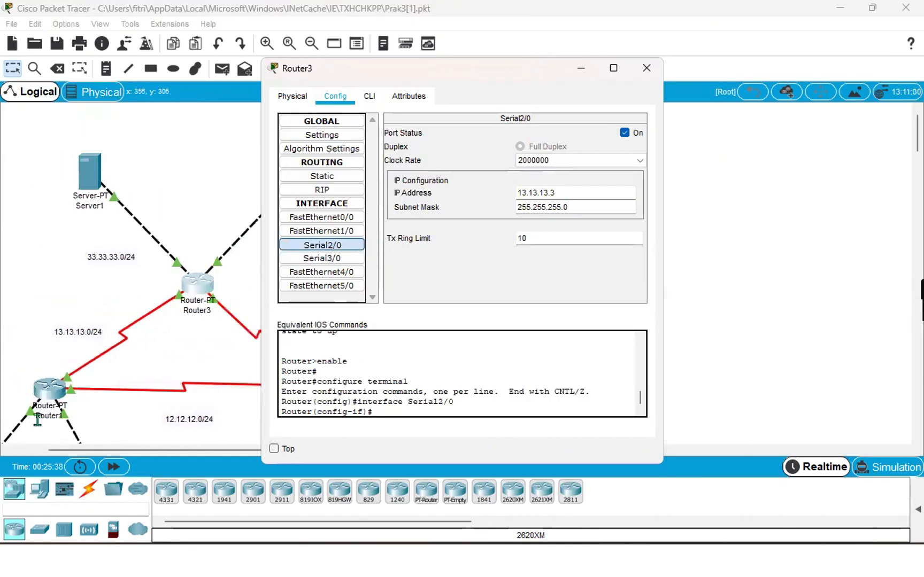
scroll(167, 373, right, 4)
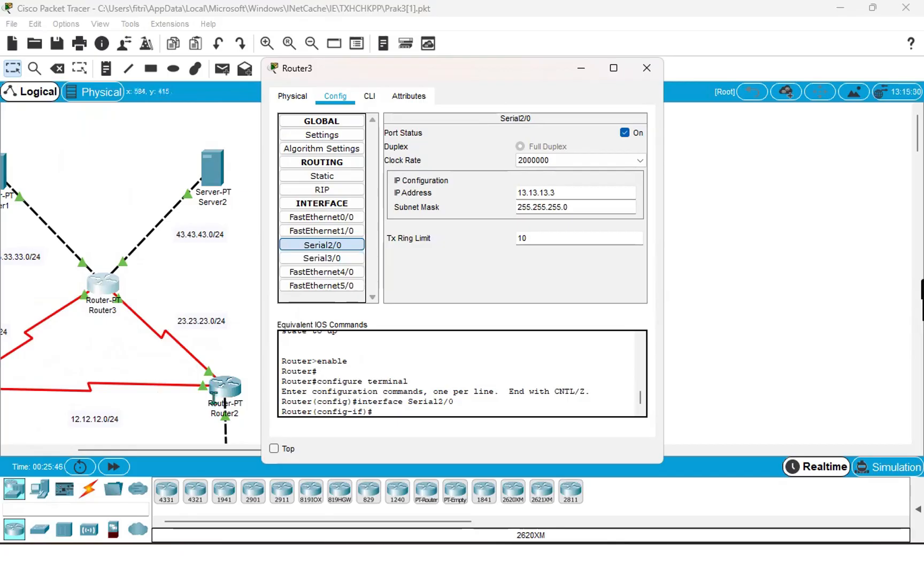
click(581, 68)
Step: Examine Server1's gateway and FastEthernet0 IP settings against the 33.33.33.0/24 link, and close the server's window
scroll(333, 189, left, 9)
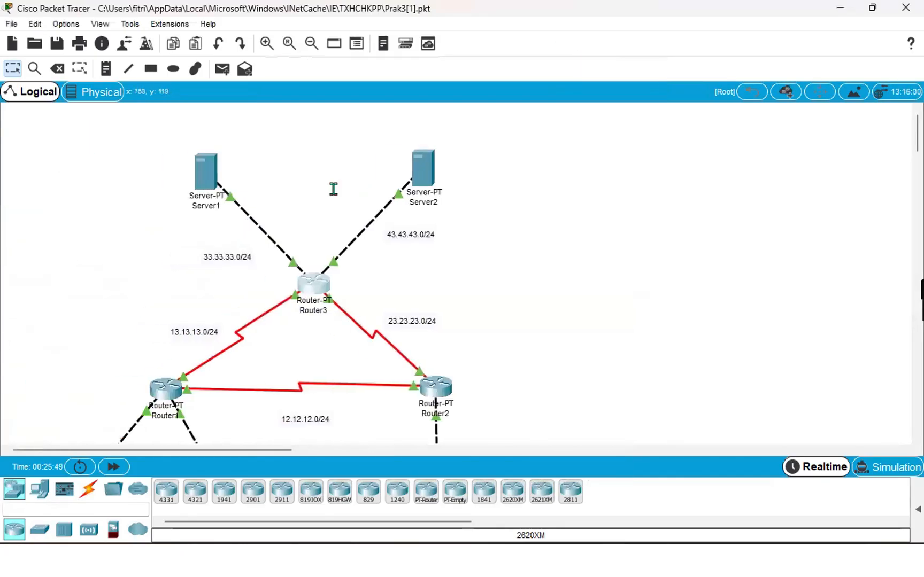
click(203, 184)
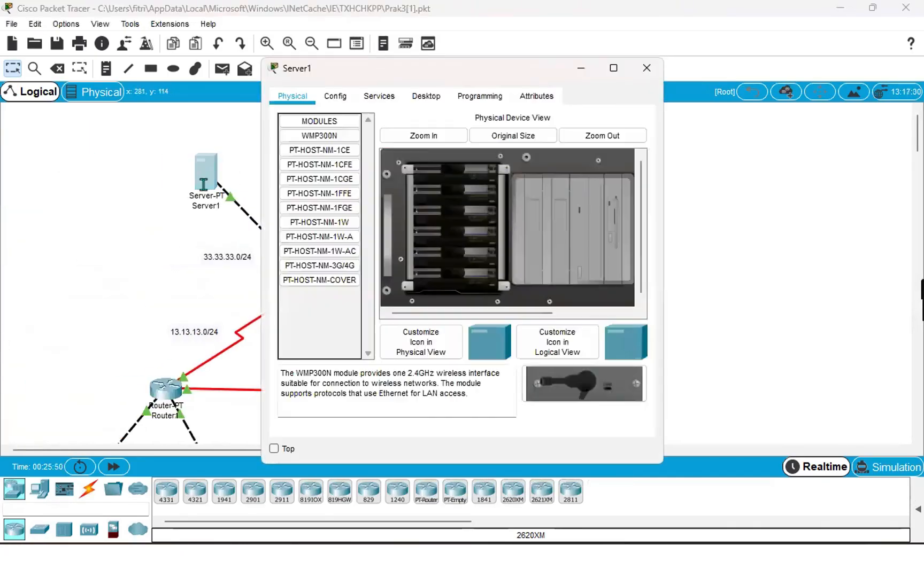
click(336, 97)
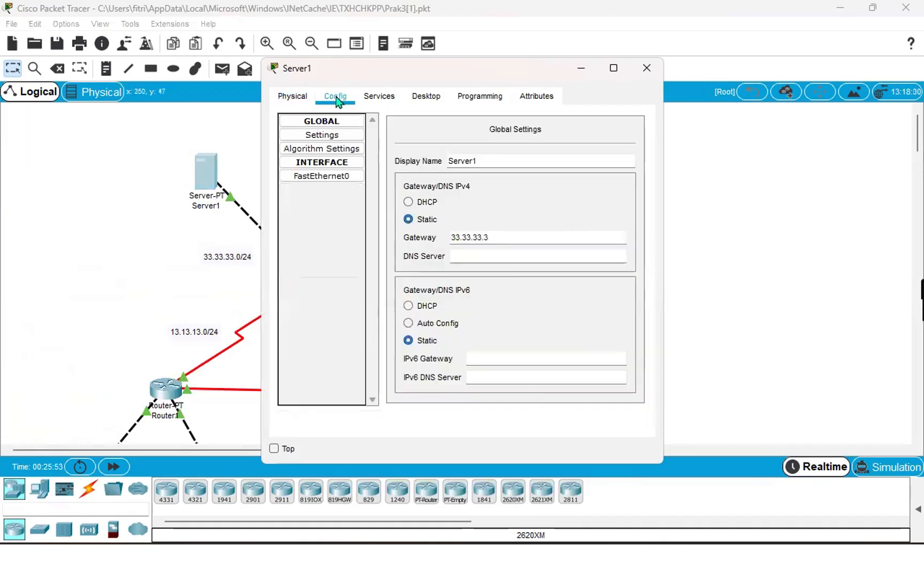
click(348, 179)
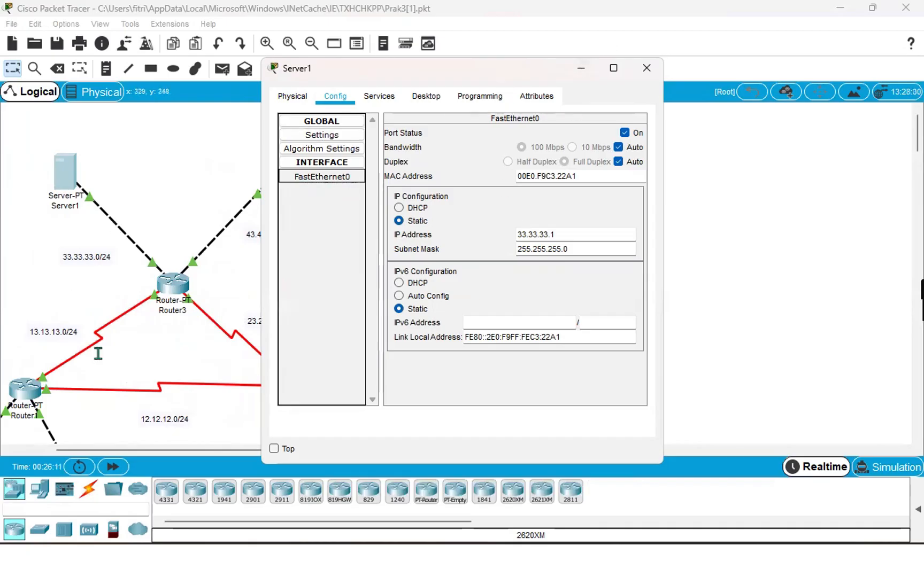
scroll(98, 354, down, 4)
scroll(85, 334, left, 3)
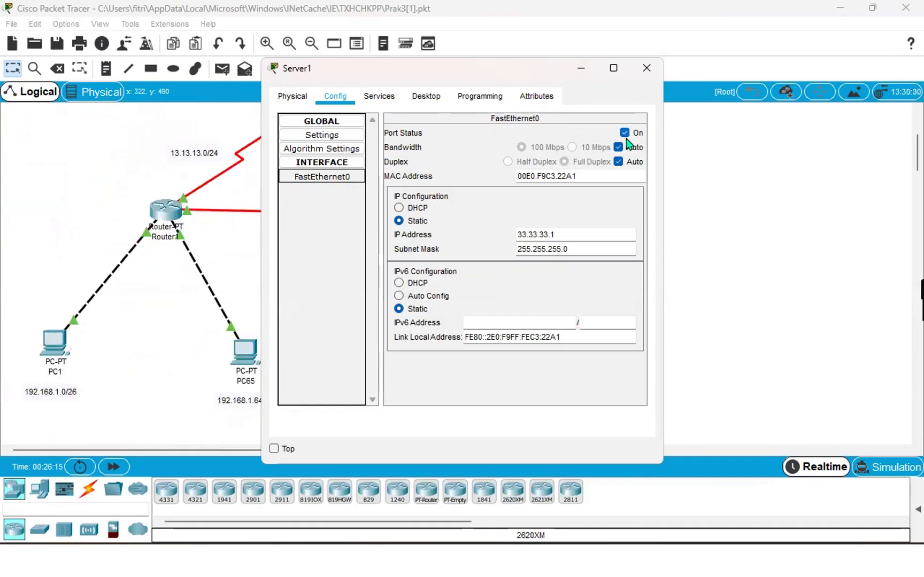
scroll(120, 271, up, 3)
scroll(121, 272, right, 3)
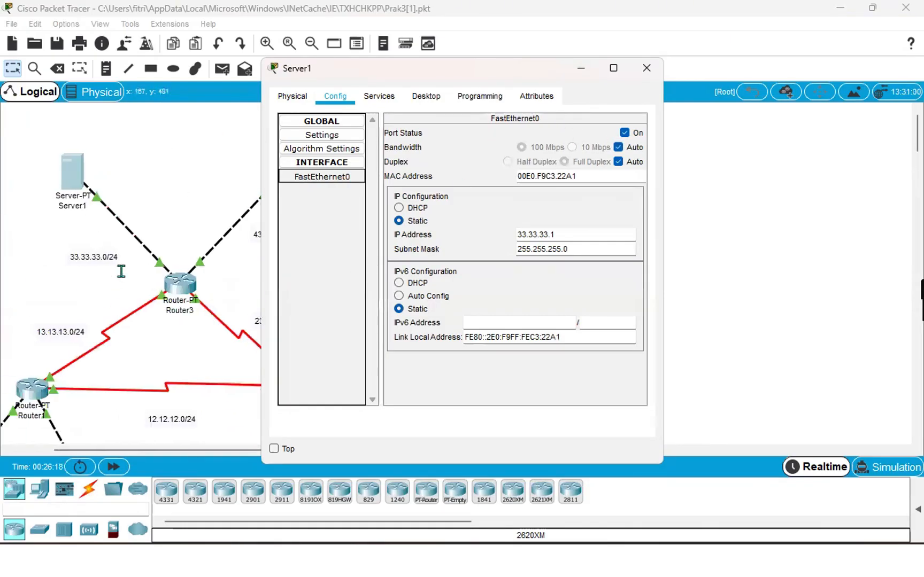
scroll(122, 271, right, 3)
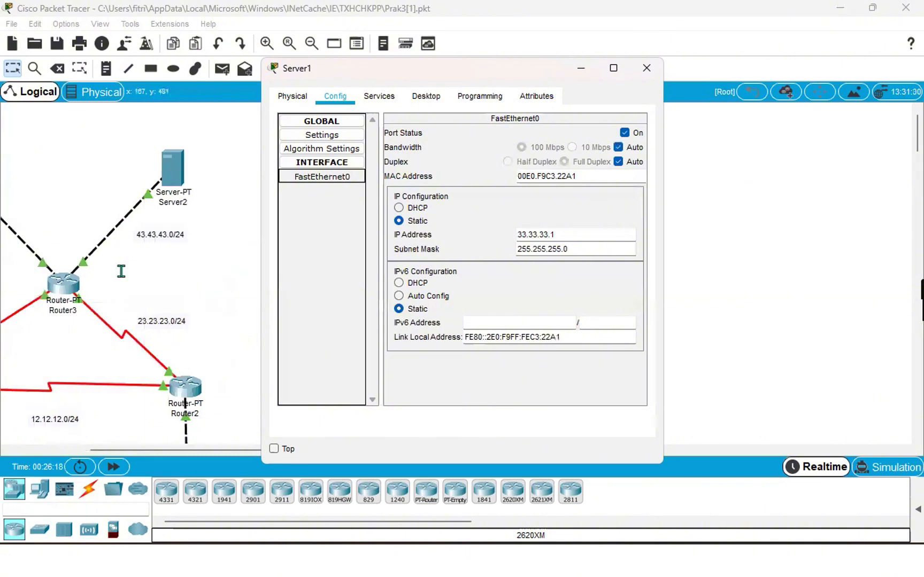
click(646, 68)
Step: Examine Server2's FastEthernet0 IP address and subnet mask against the 43.43.43.0/24 link, and close the server's window
click(171, 176)
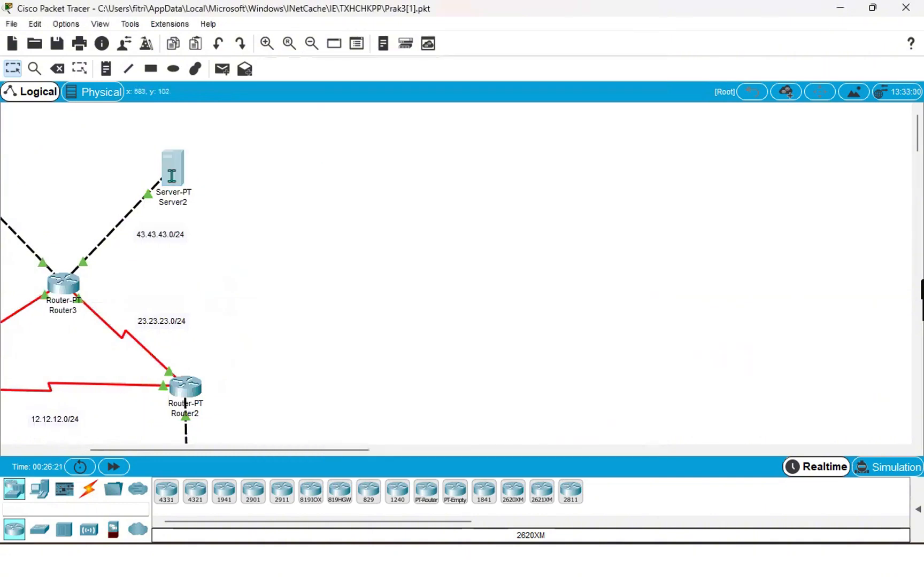
click(337, 98)
click(345, 178)
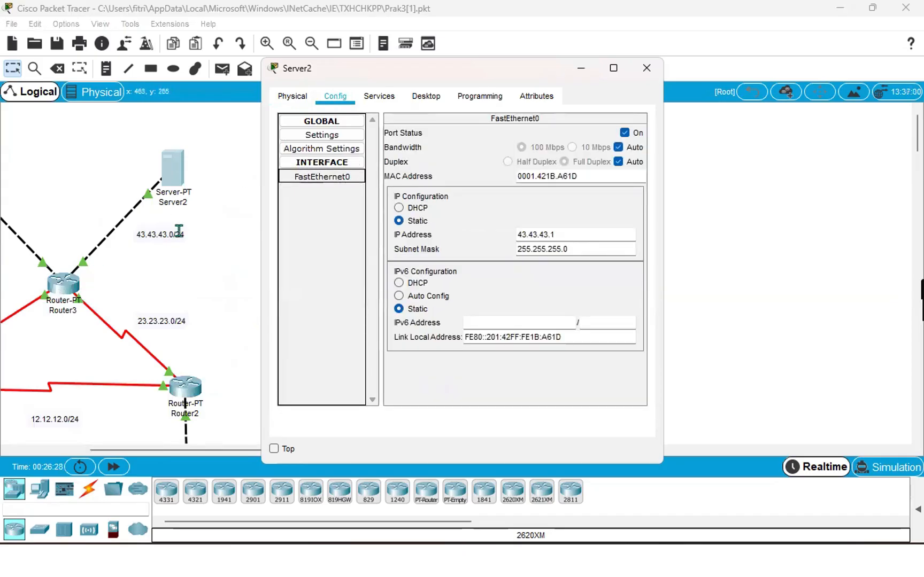
click(637, 78)
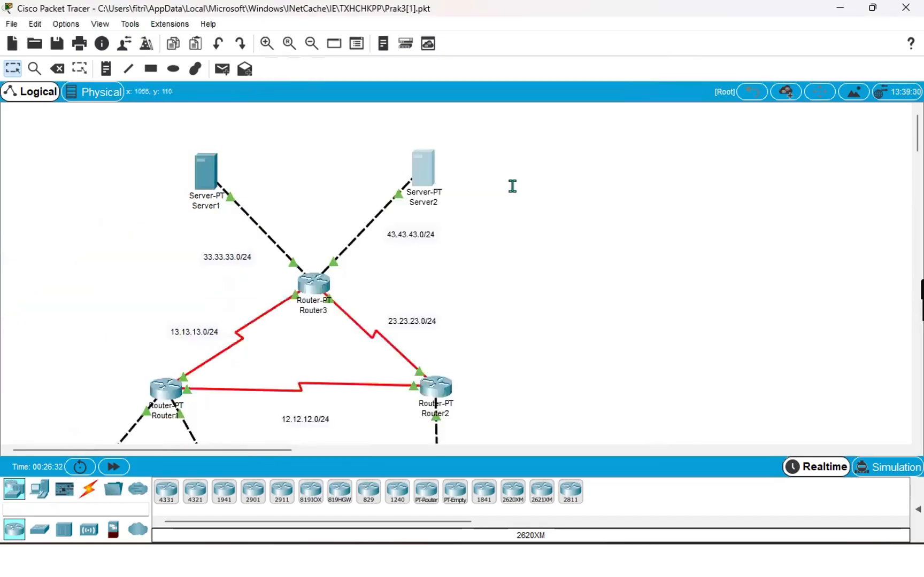
Step: View the routing table image, and open Router1's static routes with its window moved clear of the topology
scroll(512, 186, down, 5)
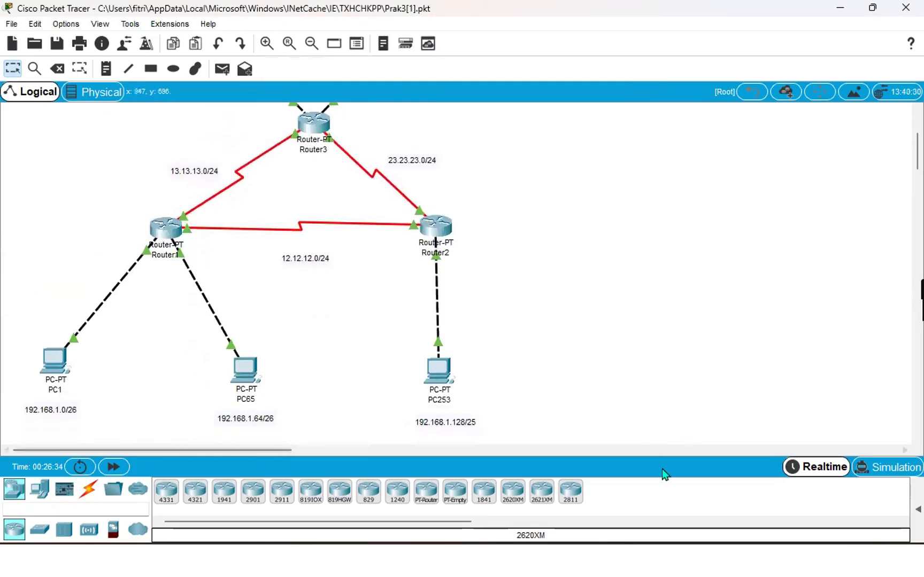
click(649, 561)
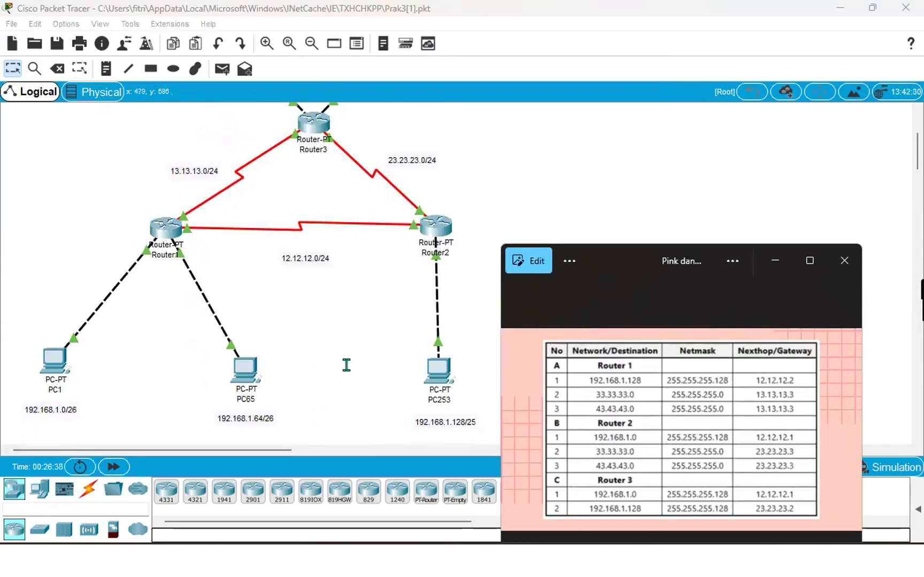
click(172, 229)
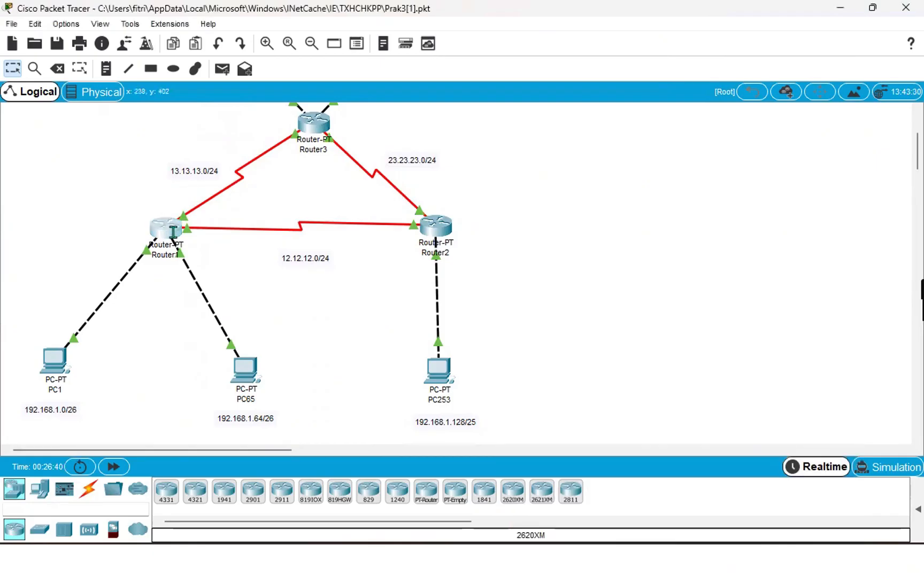
drag(601, 27, 689, 29)
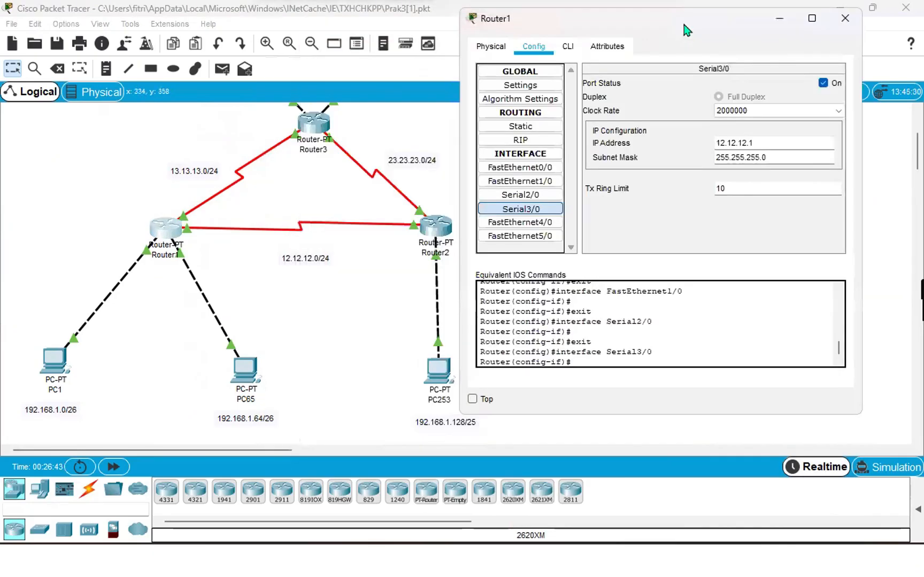
click(527, 127)
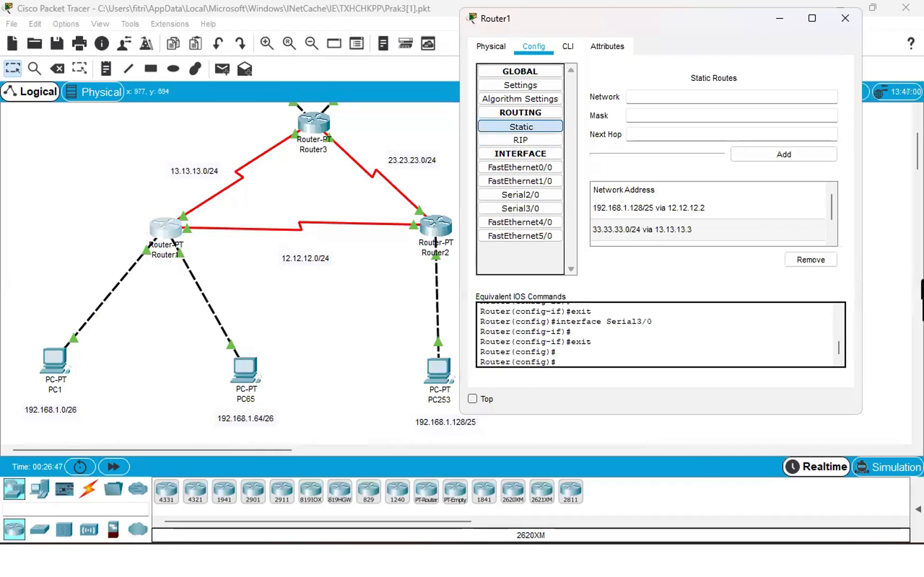
Step: Bring up the routing table image beside Router1's static routes and compare its Router 1 destinations, netmasks and next hops with the topology
key(alt+Tab)
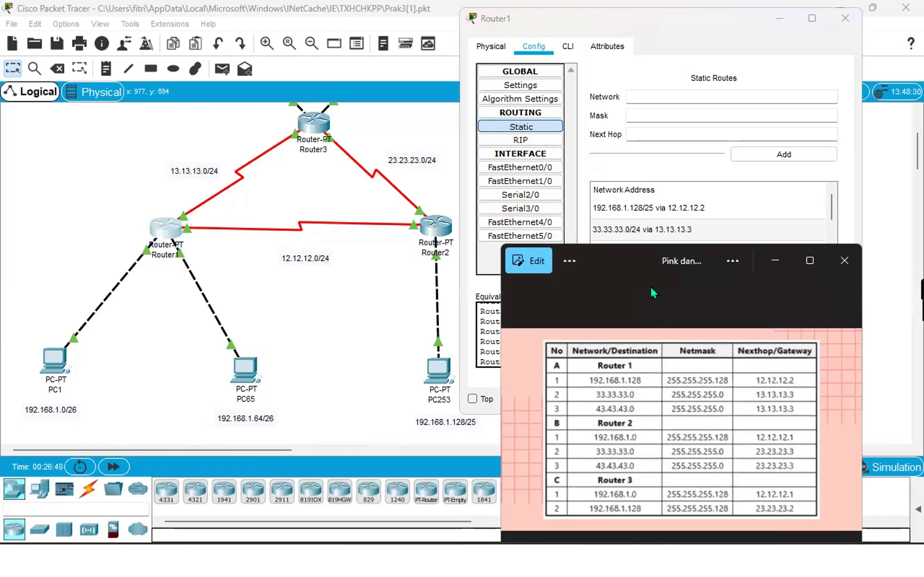
scroll(330, 285, up, 3)
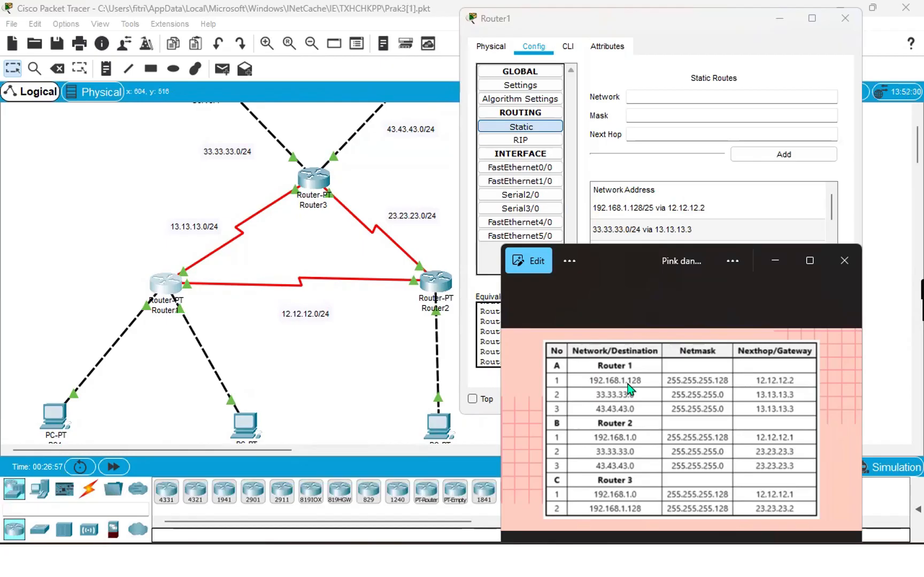
scroll(376, 410, right, 3)
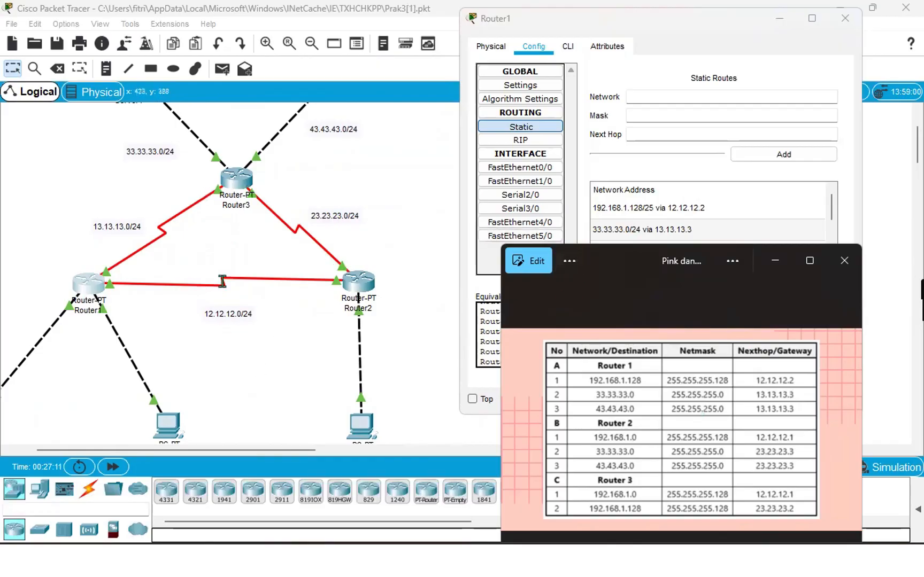
scroll(323, 262, up, 2)
scroll(438, 269, up, 4)
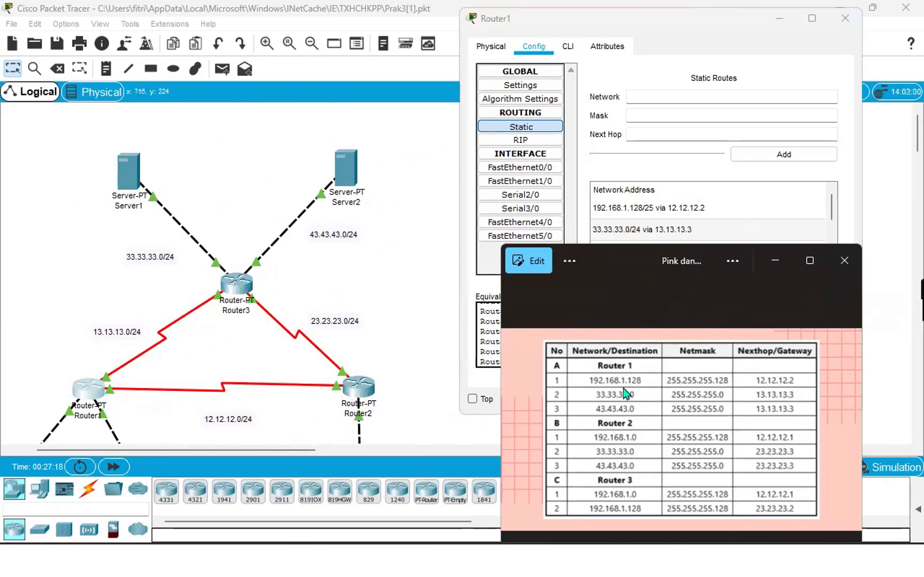
scroll(380, 310, left, 5)
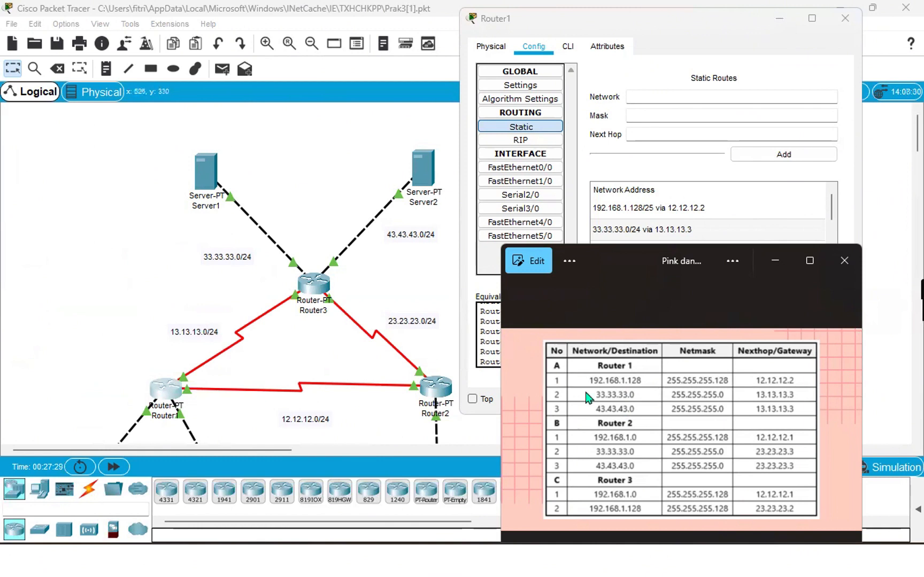
scroll(383, 370, right, 3)
scroll(384, 371, down, 1)
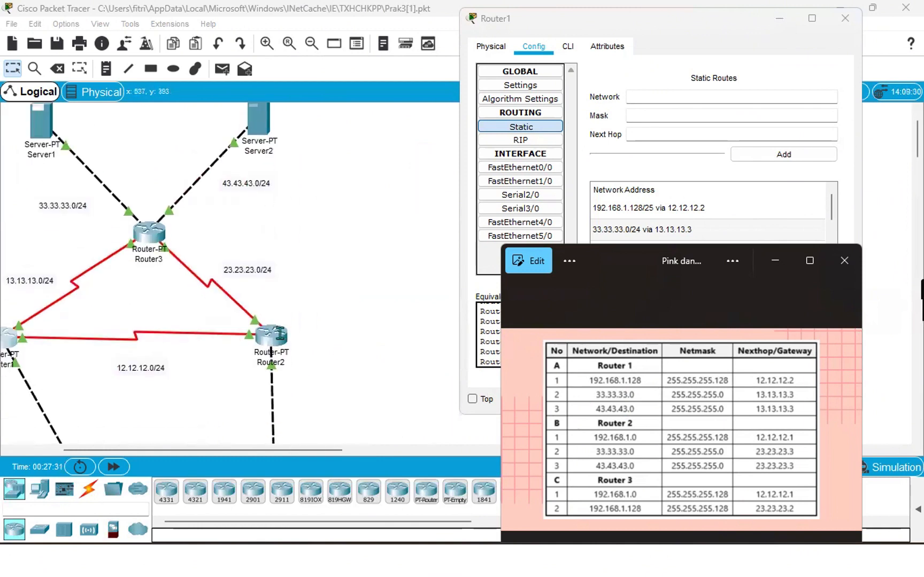
Step: Close Router1's window and show Router2's static routes beside the topology together with the routing table image
click(845, 18)
click(272, 332)
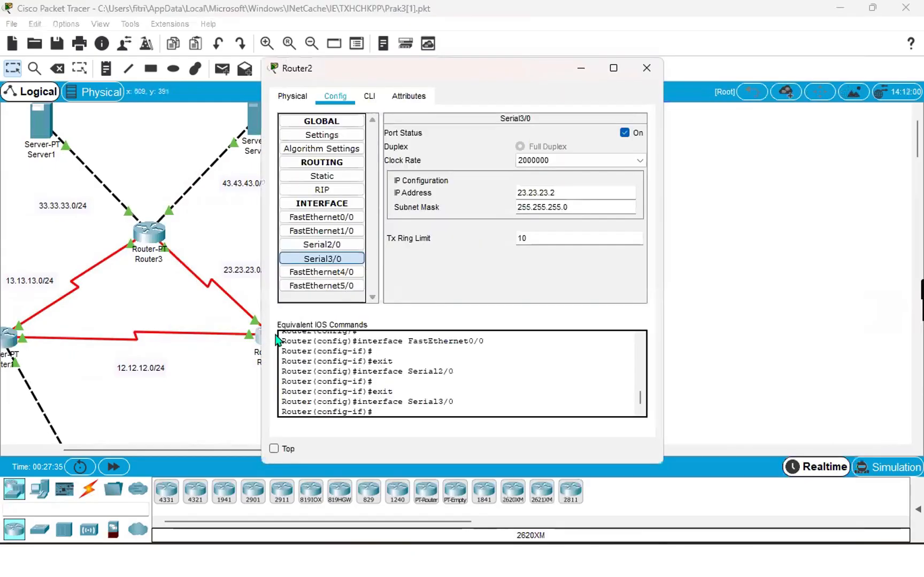
click(322, 180)
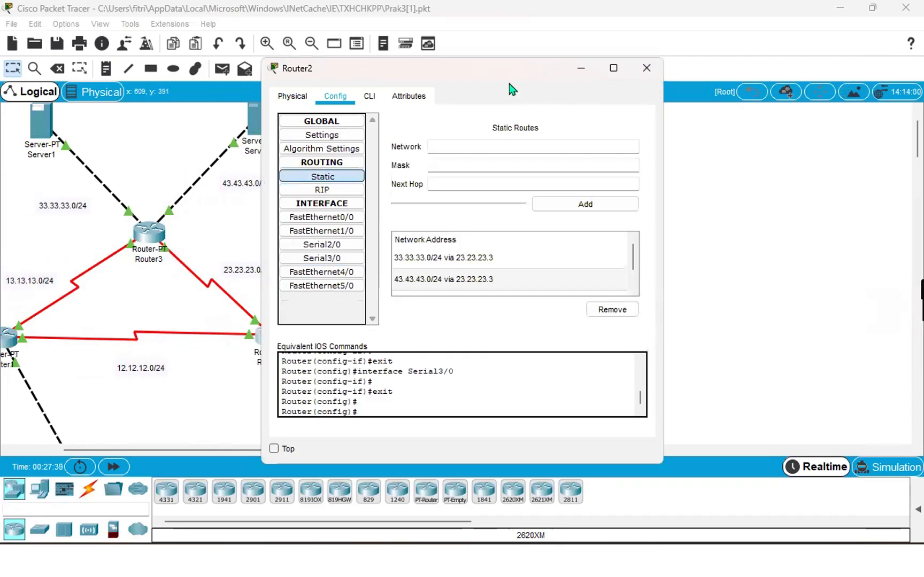
drag(511, 79, 733, 15)
key(alt+Tab)
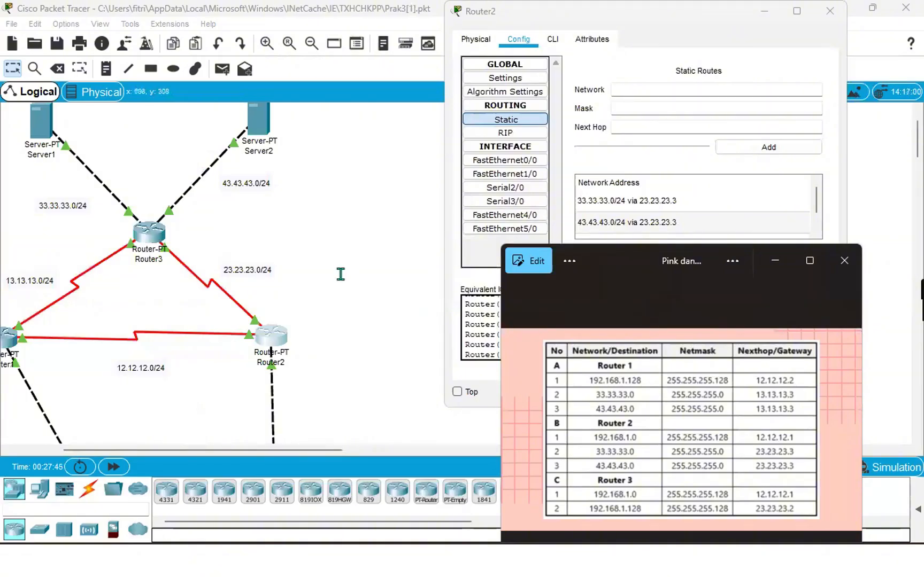
Step: Compare Router2's static routes with the Router 2 rows of the routing table, then bring the topology and image in front of the router window
scroll(340, 274, left, 5)
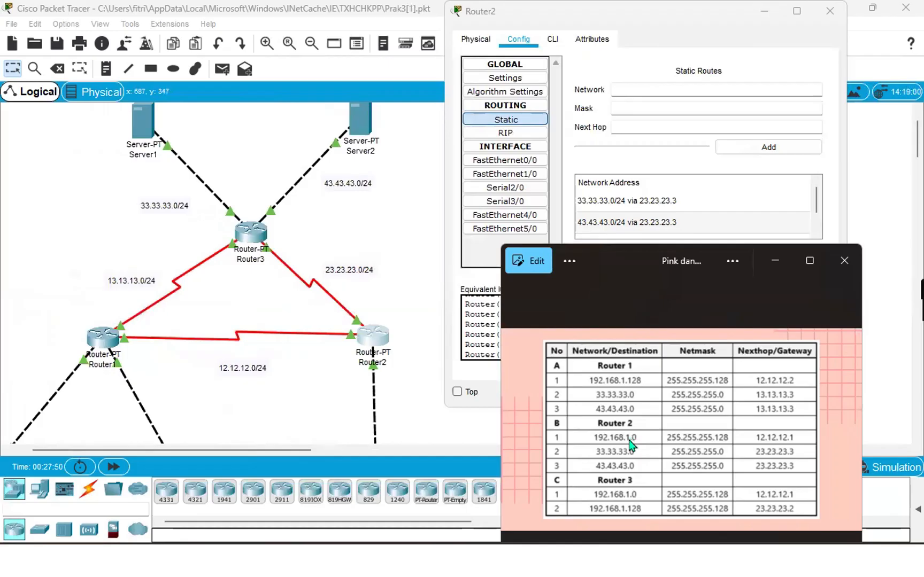
scroll(287, 388, down, 4)
scroll(288, 388, left, 3)
scroll(287, 388, right, 9)
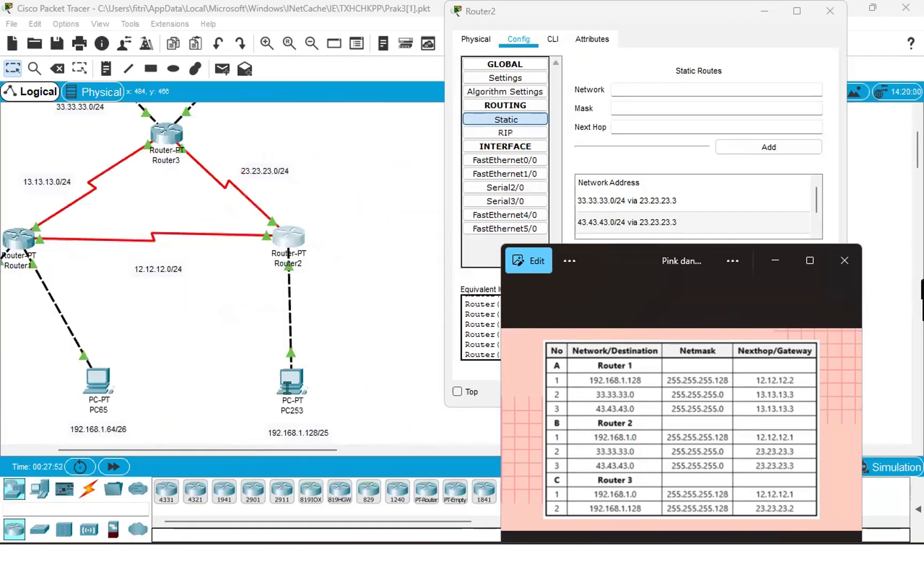
scroll(287, 387, up, 2)
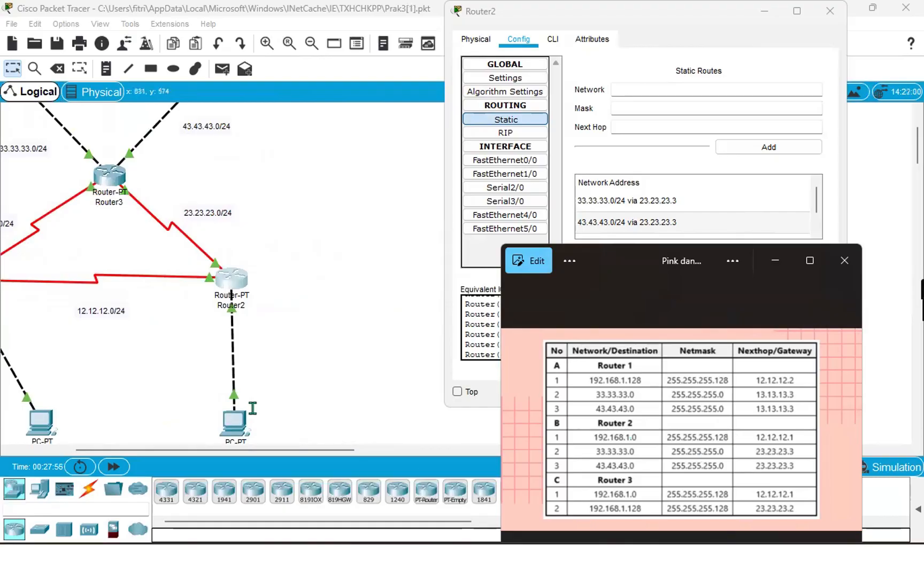
scroll(253, 408, left, 2)
click(254, 407)
drag(507, 394, 339, 450)
key(alt+Tab)
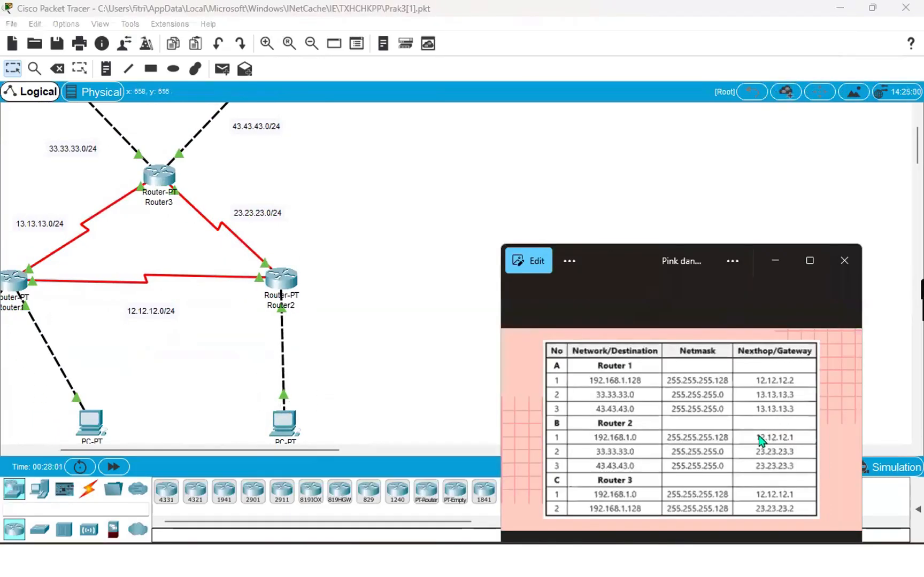
Step: Trace the Router 2 rows of the routing table image through the topology, checking the next-hop links to Router1, Router3, the PCs and the servers
scroll(272, 362, left, 6)
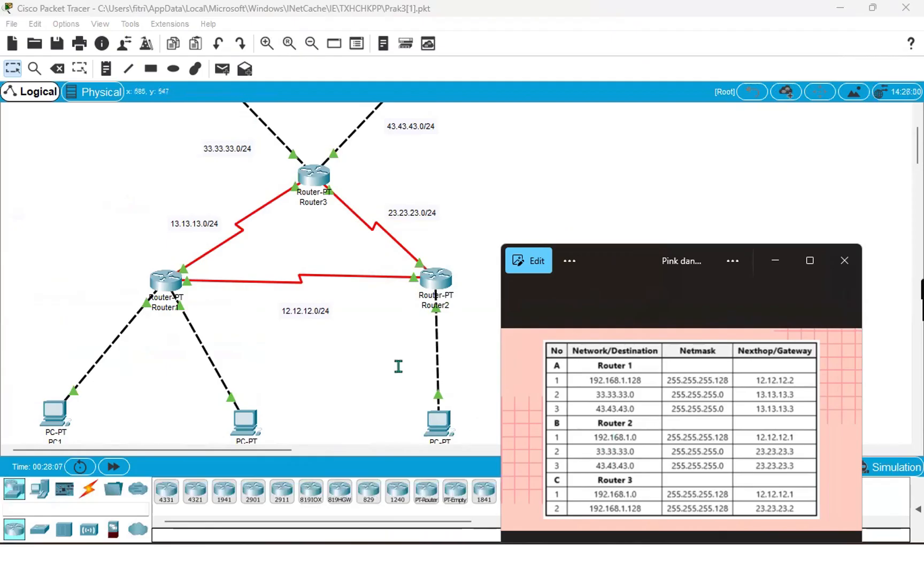
scroll(395, 359, up, 3)
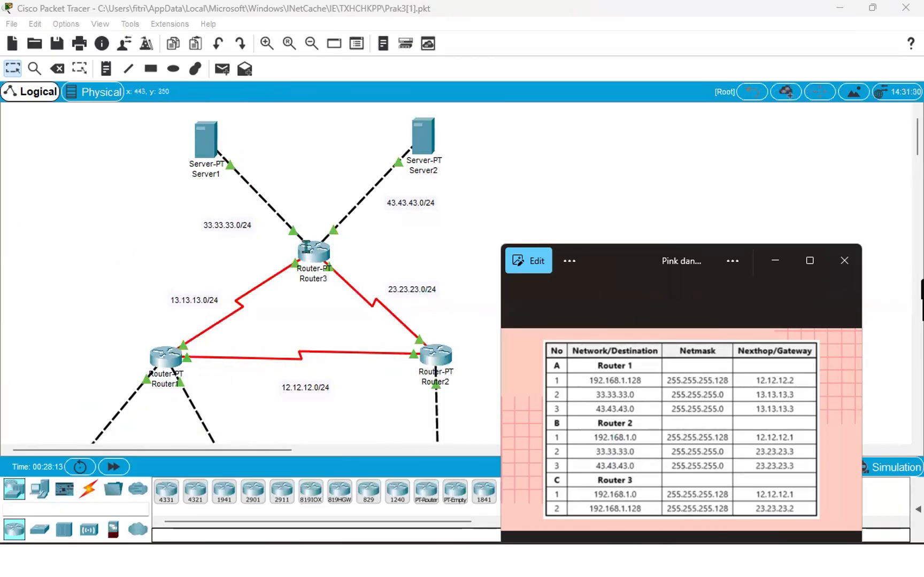
scroll(321, 390, right, 3)
scroll(321, 392, down, 2)
scroll(320, 393, up, 3)
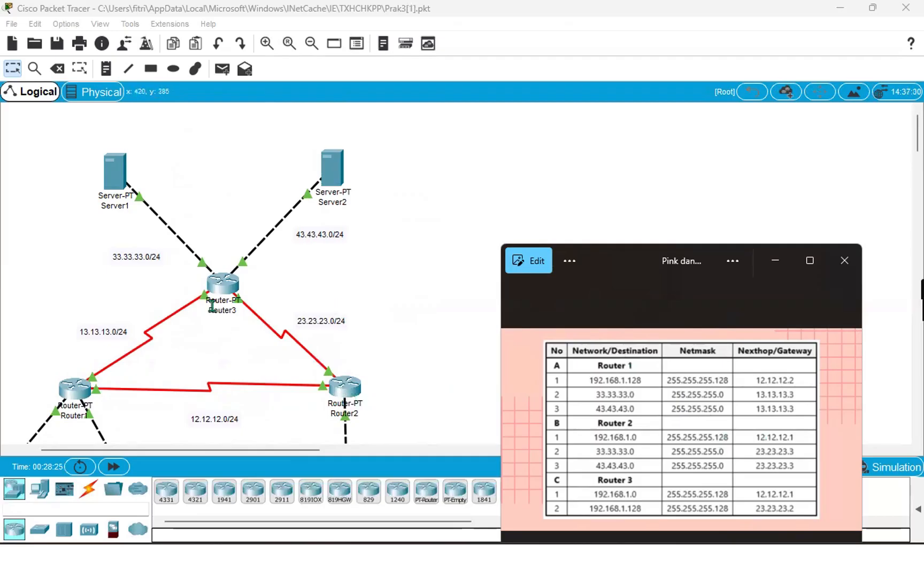
scroll(423, 377, down, 5)
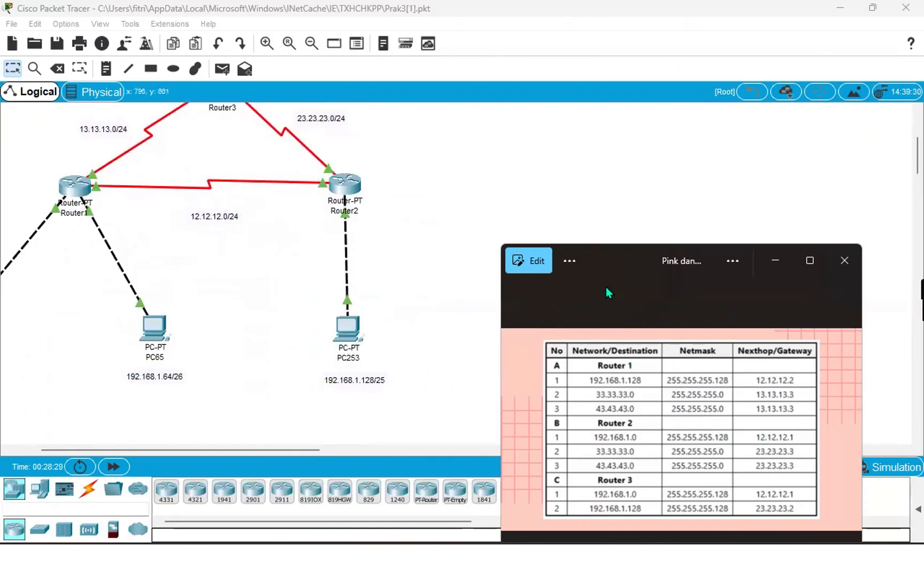
scroll(359, 295, up, 3)
scroll(359, 295, left, 2)
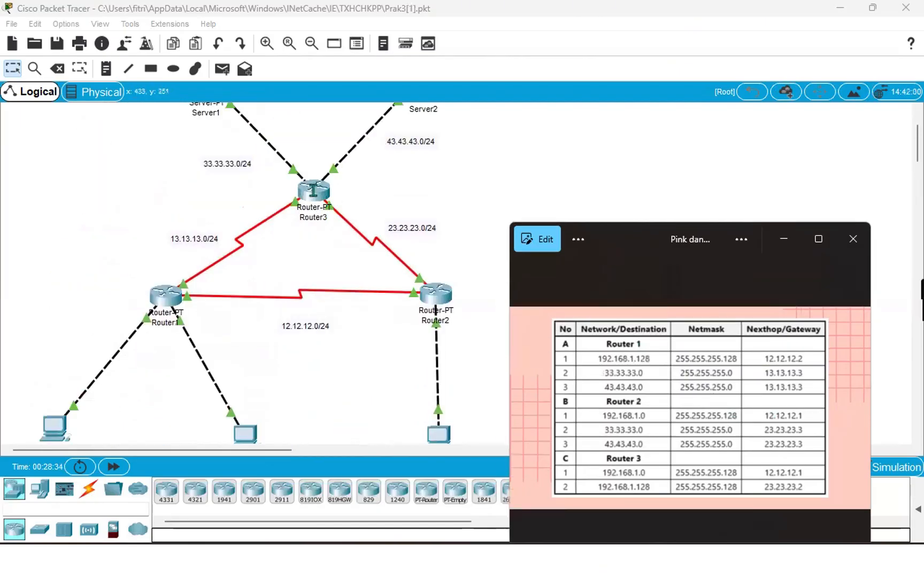
Step: Open Router3's static routes with its window moved clear of the topology, and bring up the routing table image
click(313, 188)
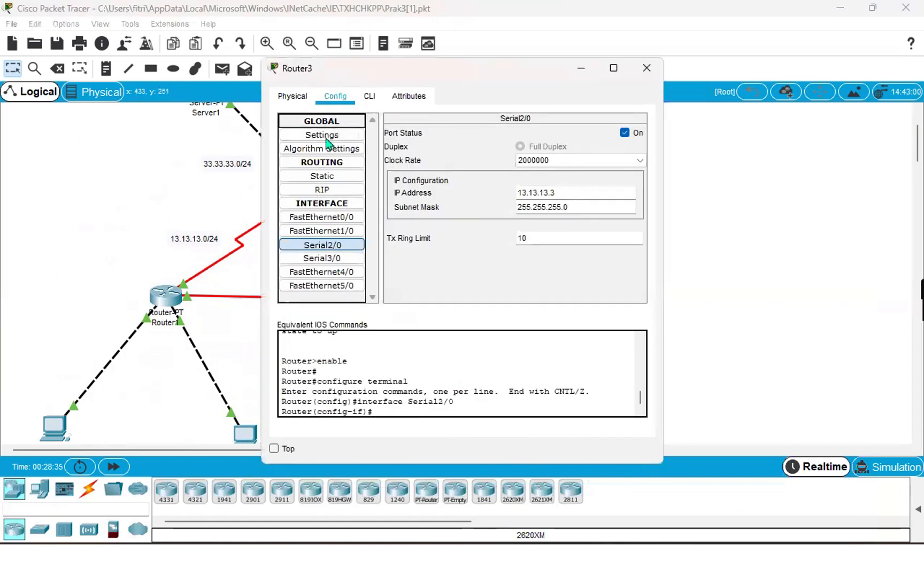
click(312, 178)
drag(544, 78, 752, 27)
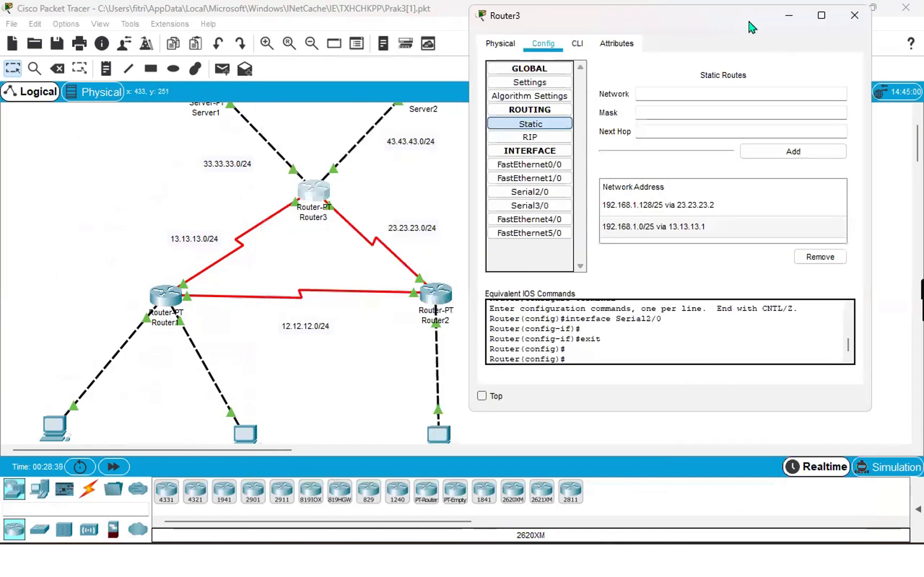
click(648, 560)
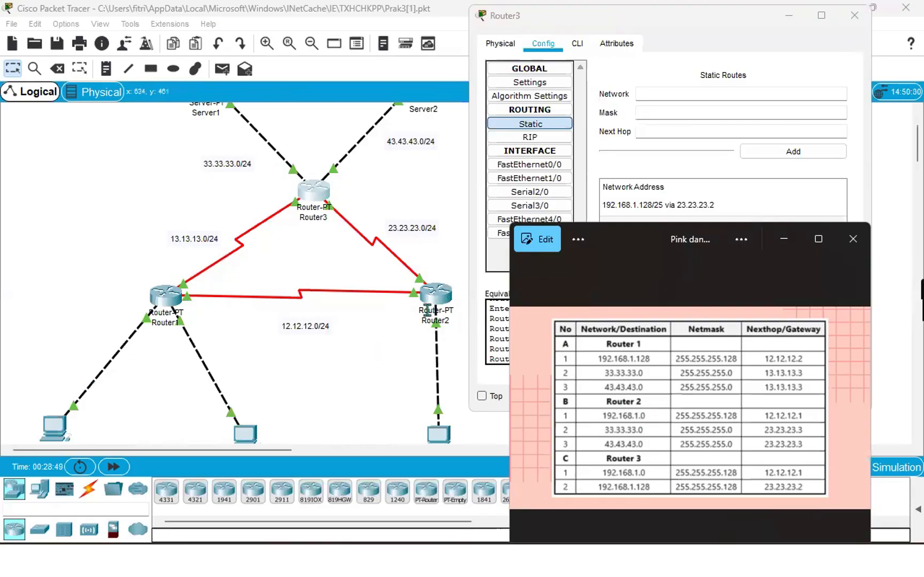
Step: Compare the Router 3 rows of the routing table image with the topology and its static routes, and minimize Router3's window
scroll(298, 368, down, 2)
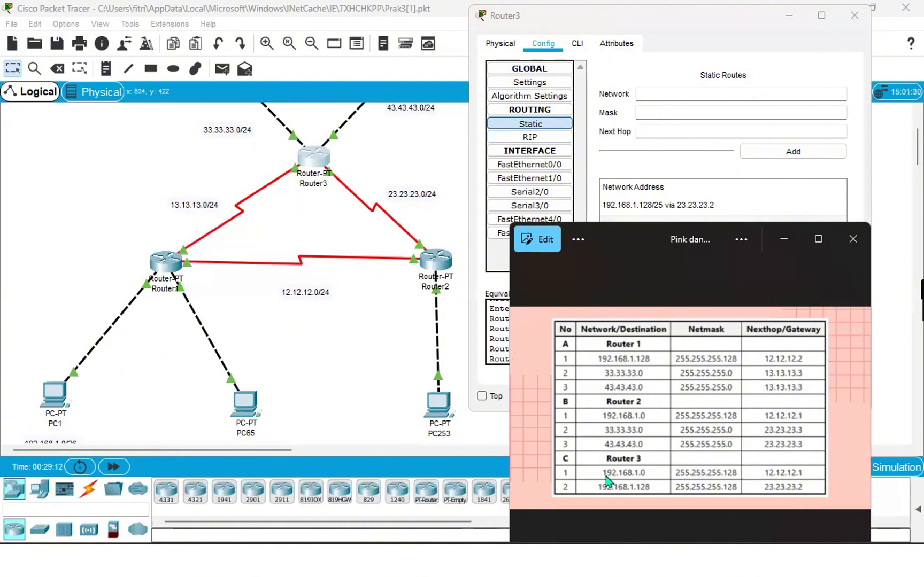
scroll(325, 380, right, 5)
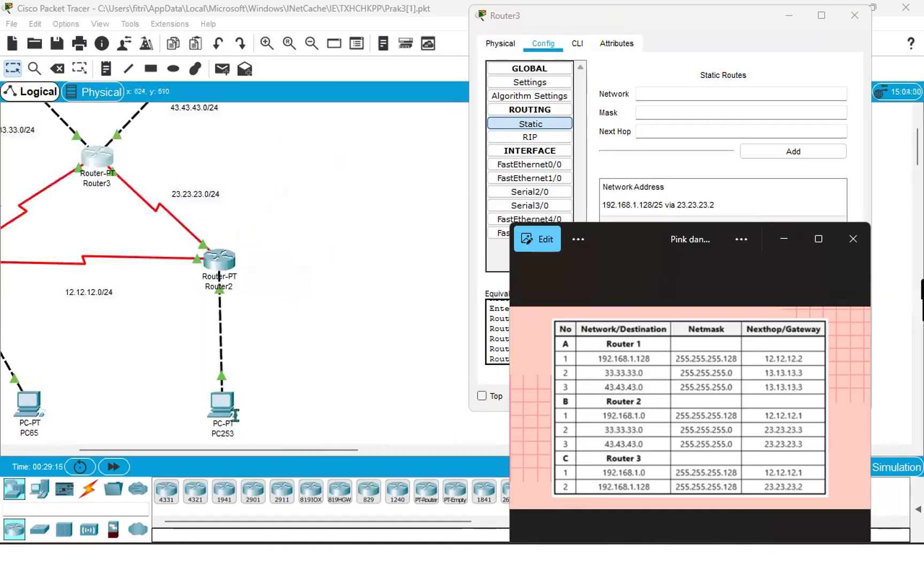
scroll(234, 414, left, 4)
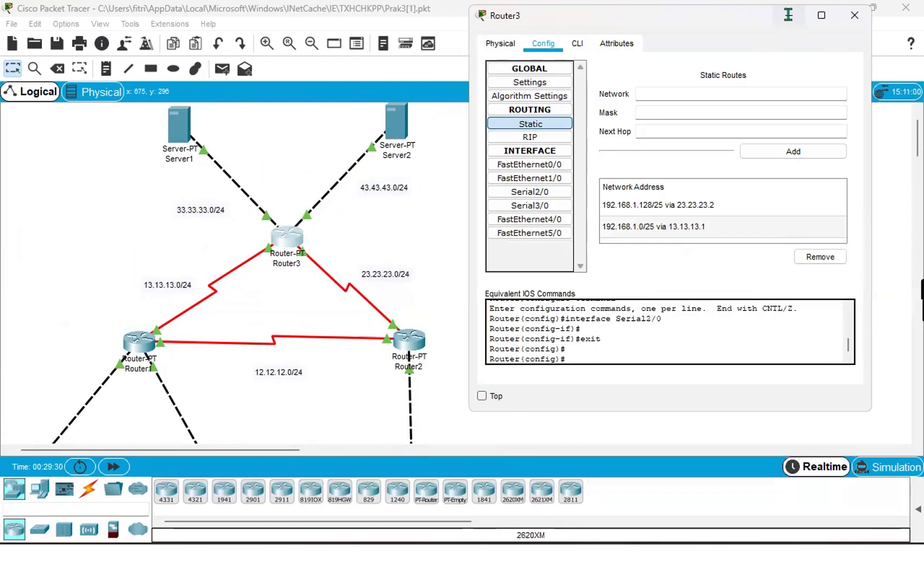
click(787, 15)
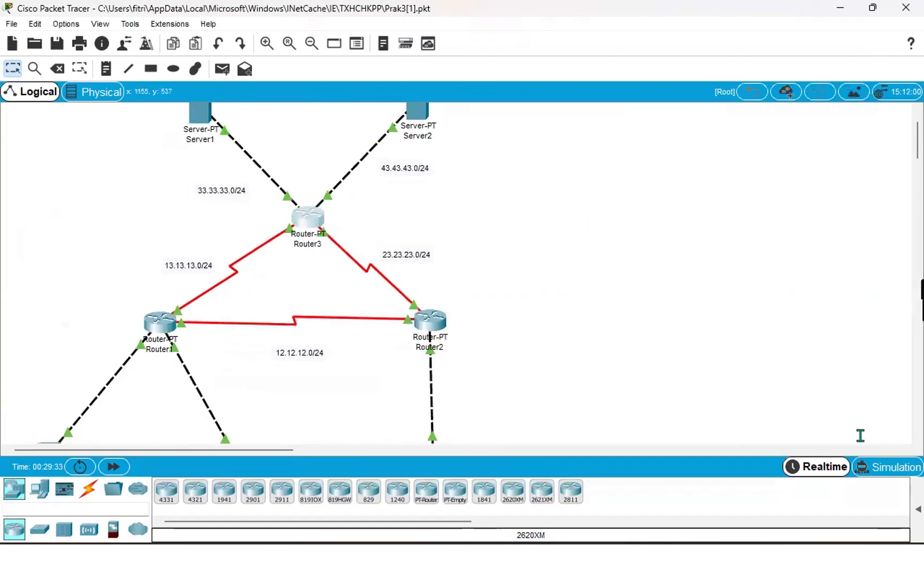
Step: Switch to simulation mode and check that the IPv4 event filters have only ICMP enabled
click(876, 468)
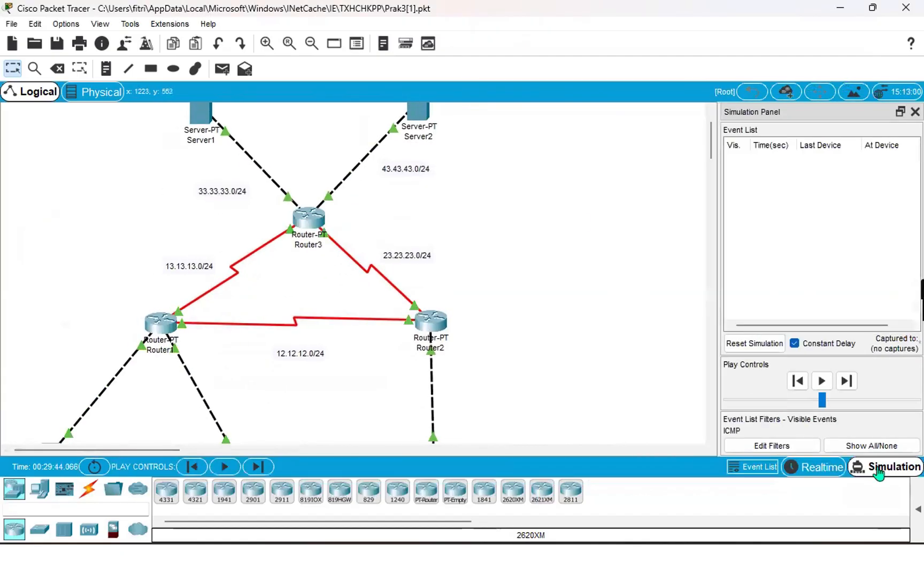
click(805, 445)
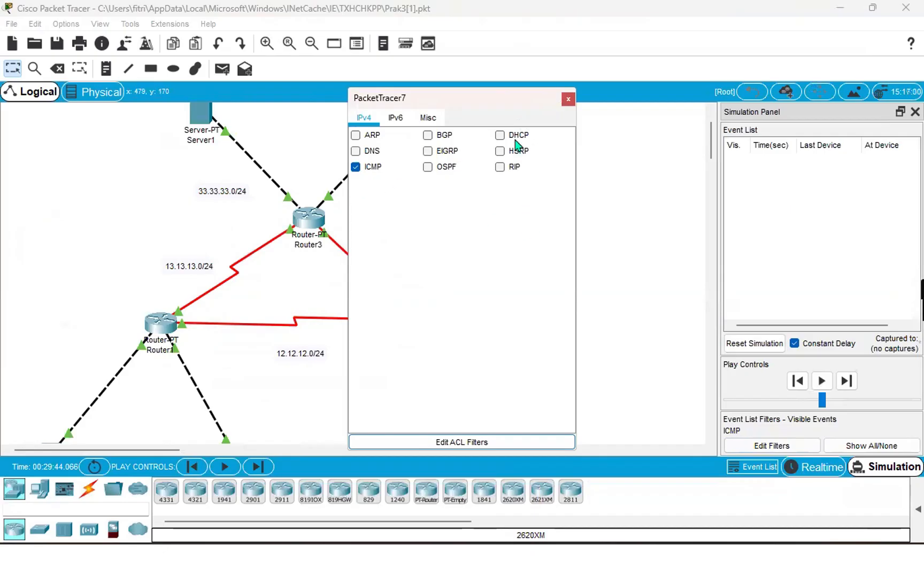
click(568, 100)
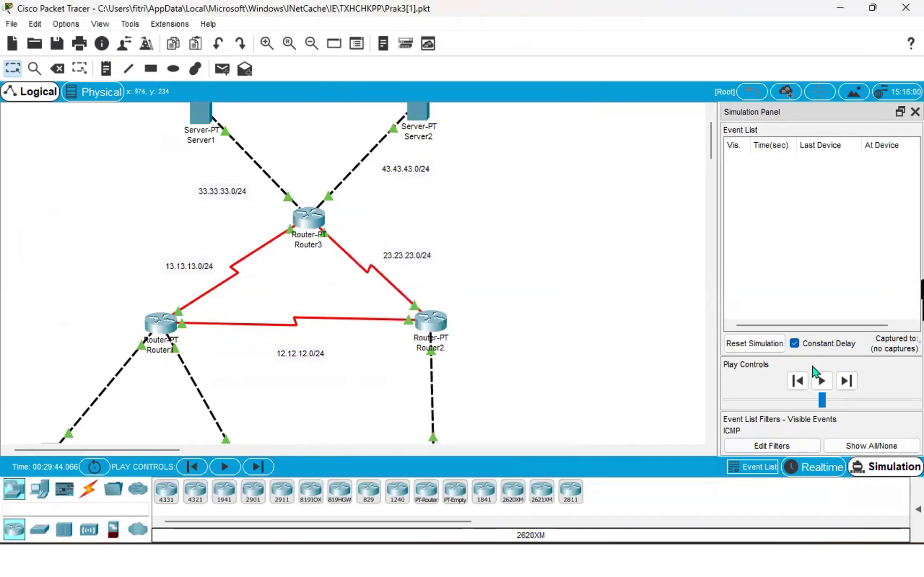
Step: Add a simple PDU with PC1 as the source and PC65 as the destination
scroll(526, 222, down, 3)
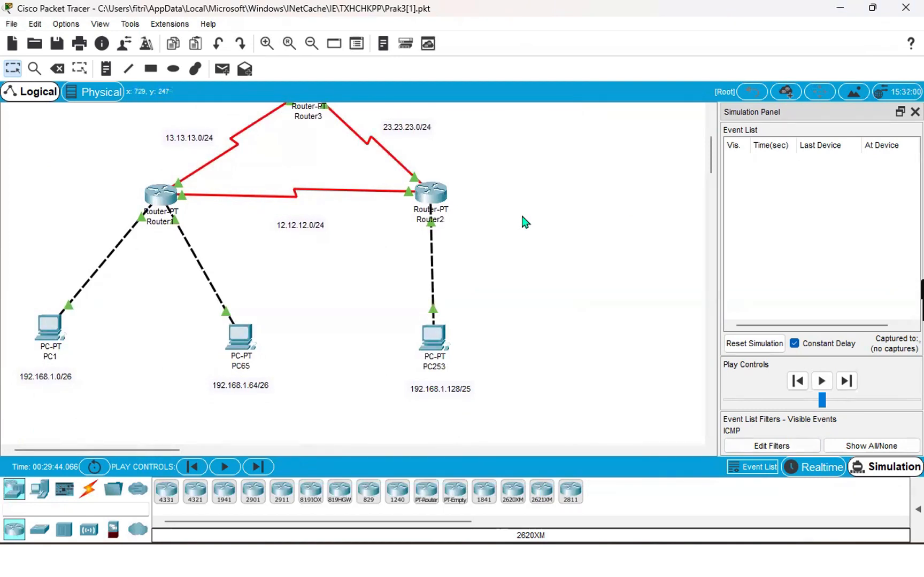
click(222, 70)
click(58, 336)
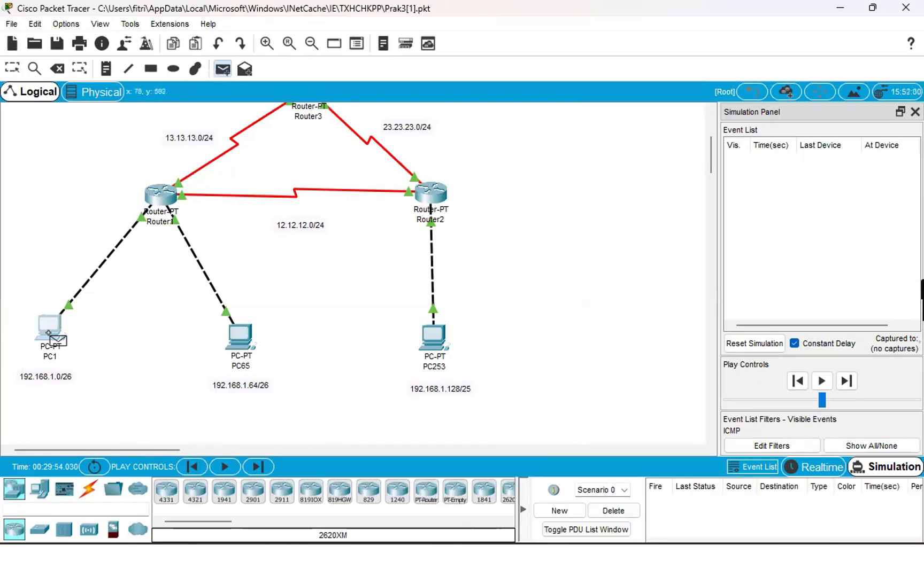
click(241, 345)
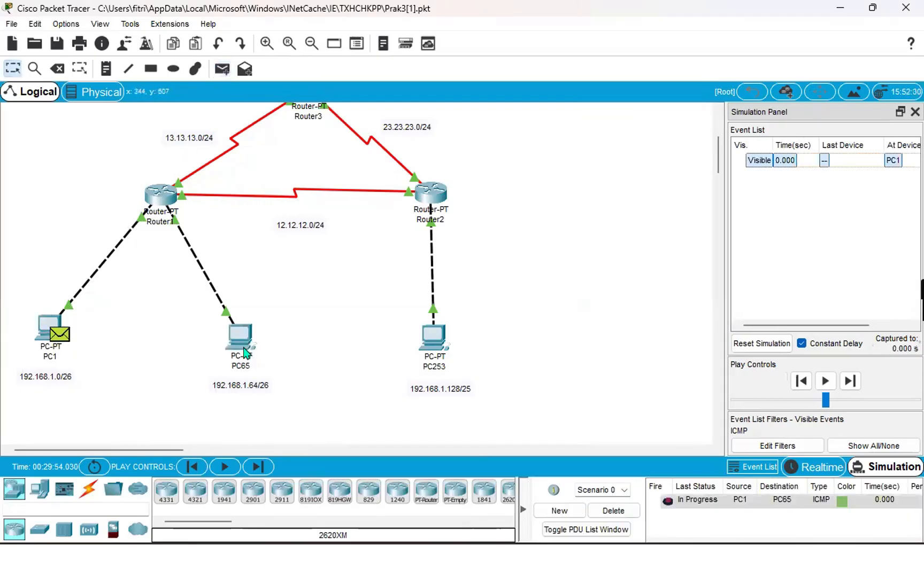
Step: Advance the simulation event by event until the ICMP packet has reached PC65 and its reply is back at PC1
click(845, 383)
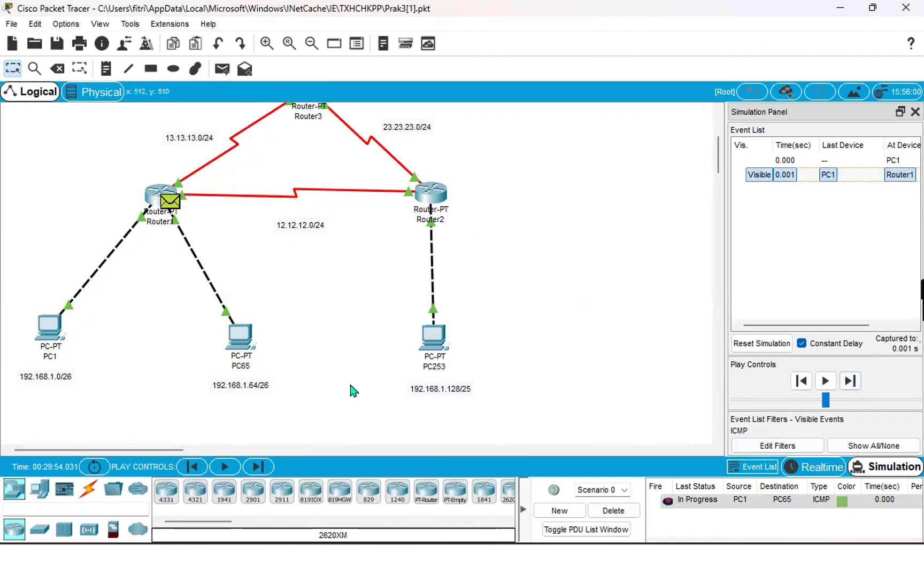
click(850, 381)
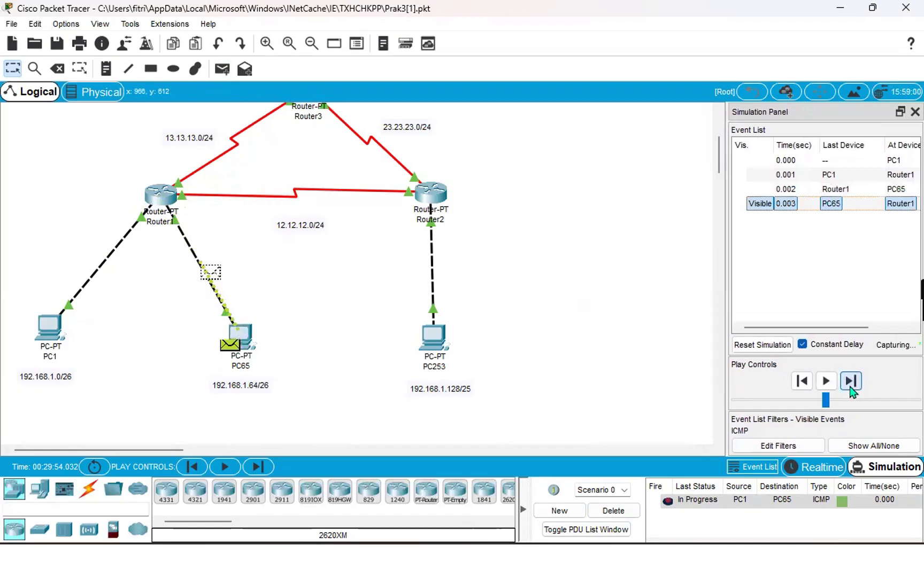
click(850, 380)
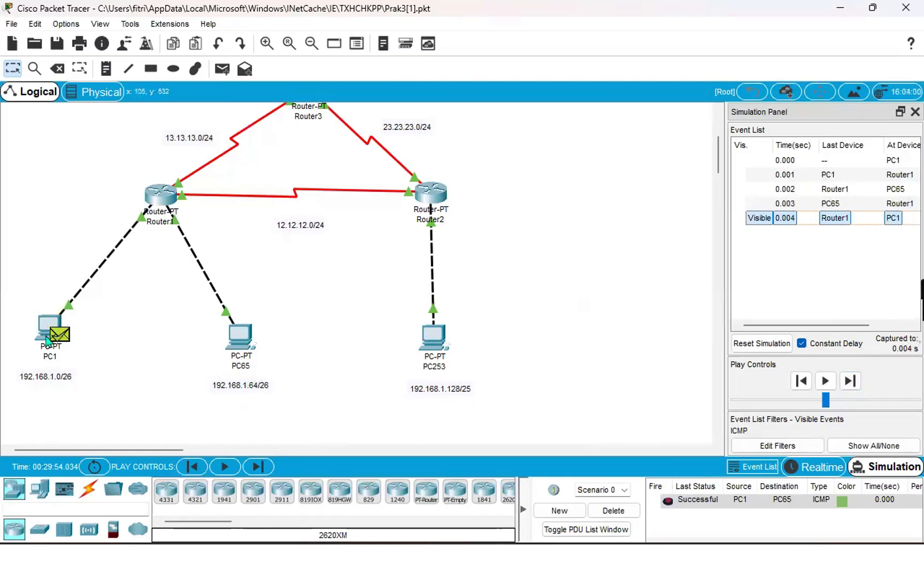
Step: Delete the current PDU scenario and add a simple PDU from PC1 to PC253
click(620, 512)
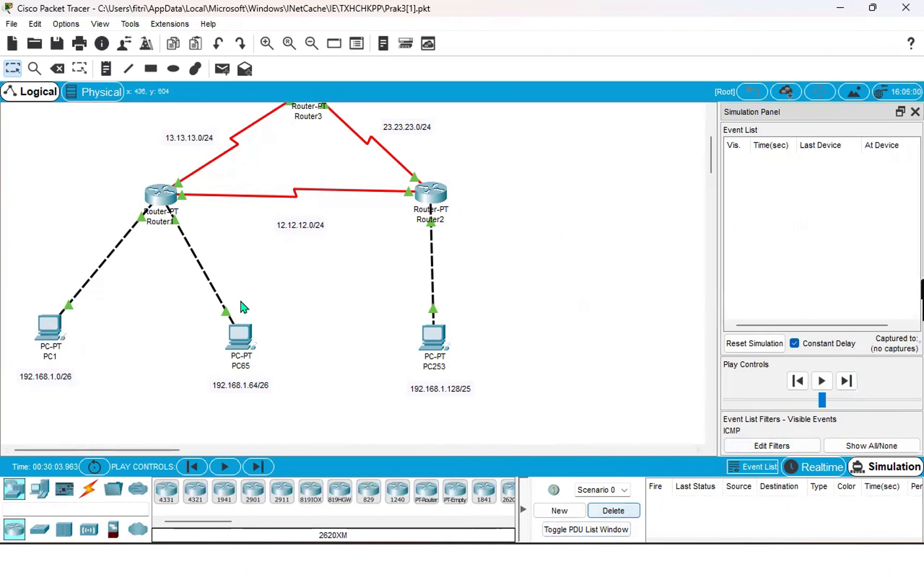
click(221, 69)
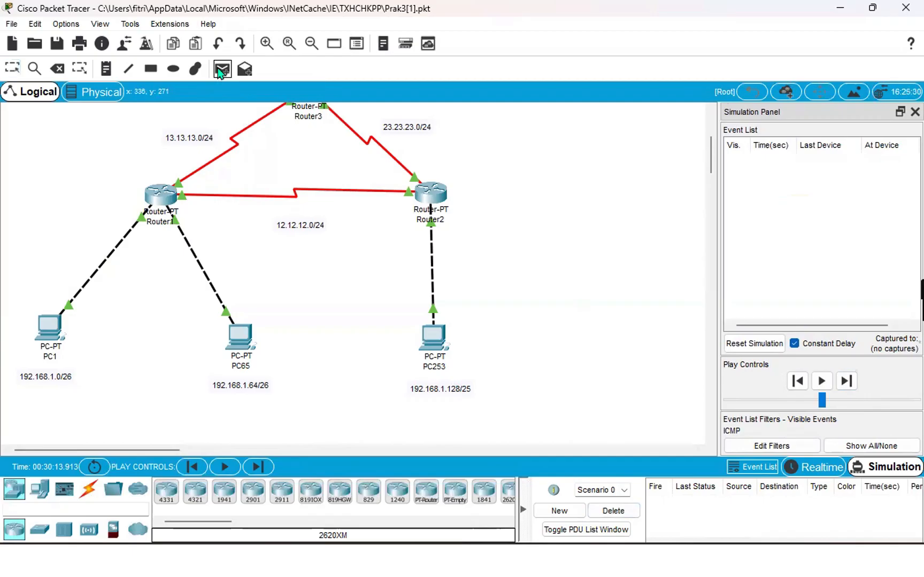
click(51, 327)
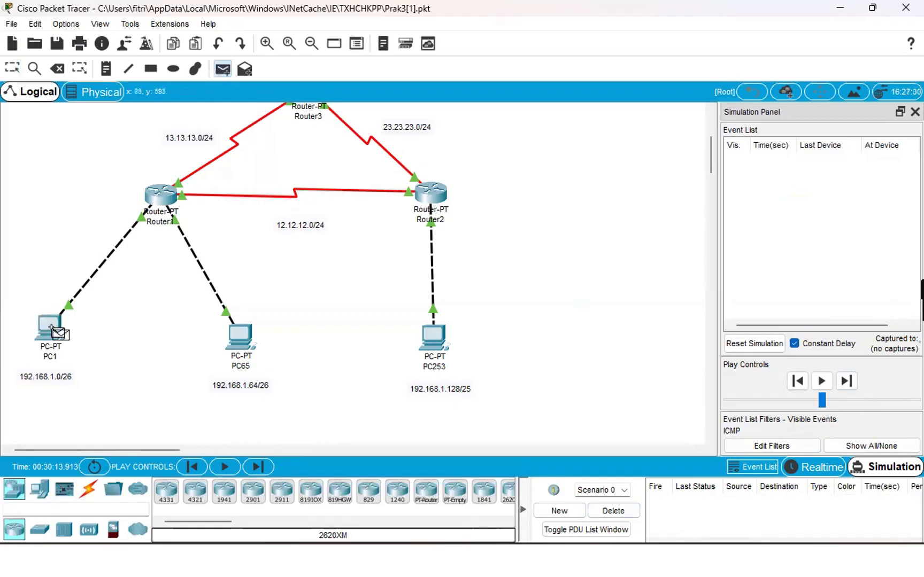
click(436, 346)
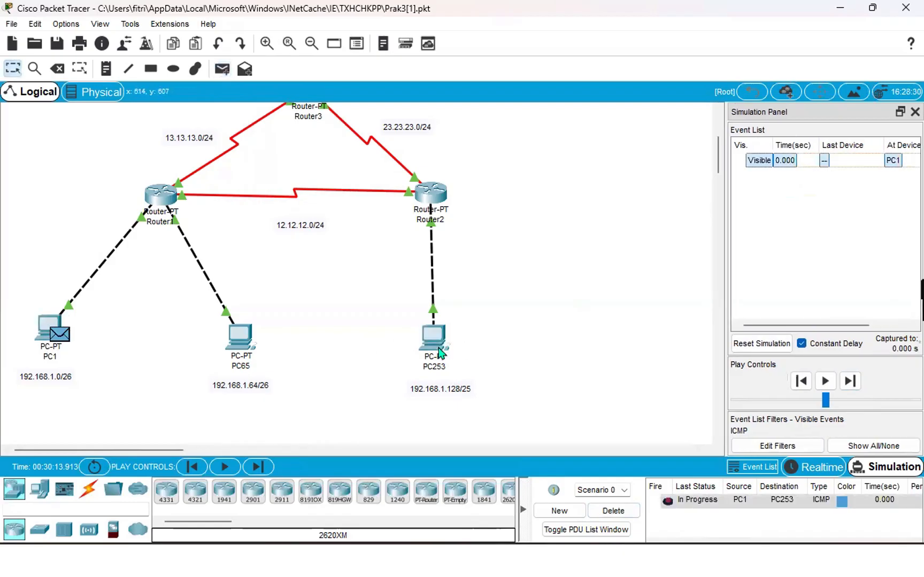
Step: Advance the simulation event by event until the packet has reached PC253 through Router1 and Router2 and its reply is back at PC1
click(850, 383)
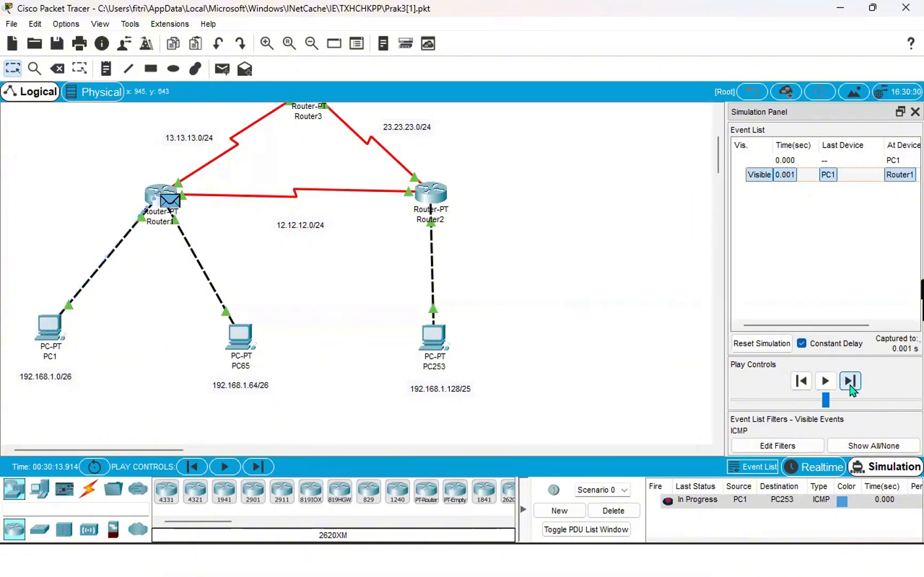
click(850, 383)
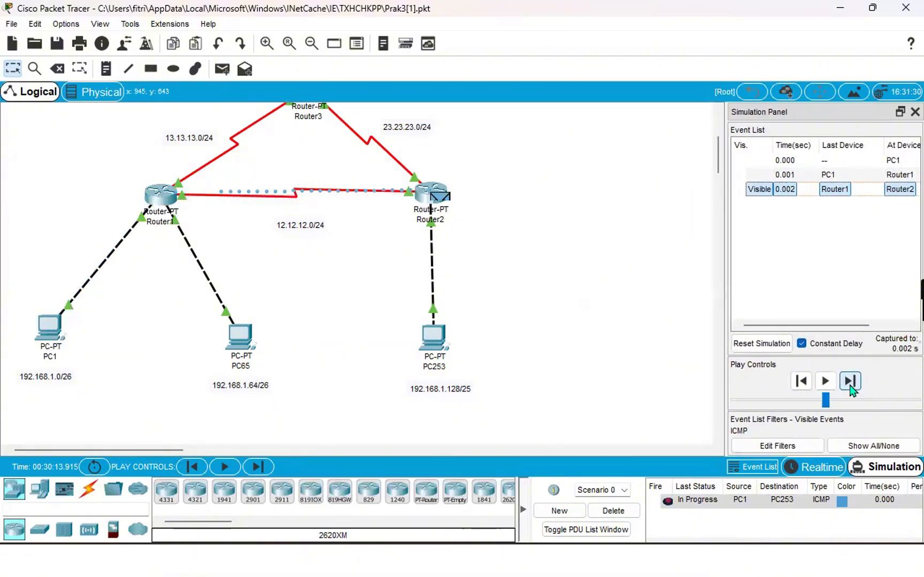
click(850, 383)
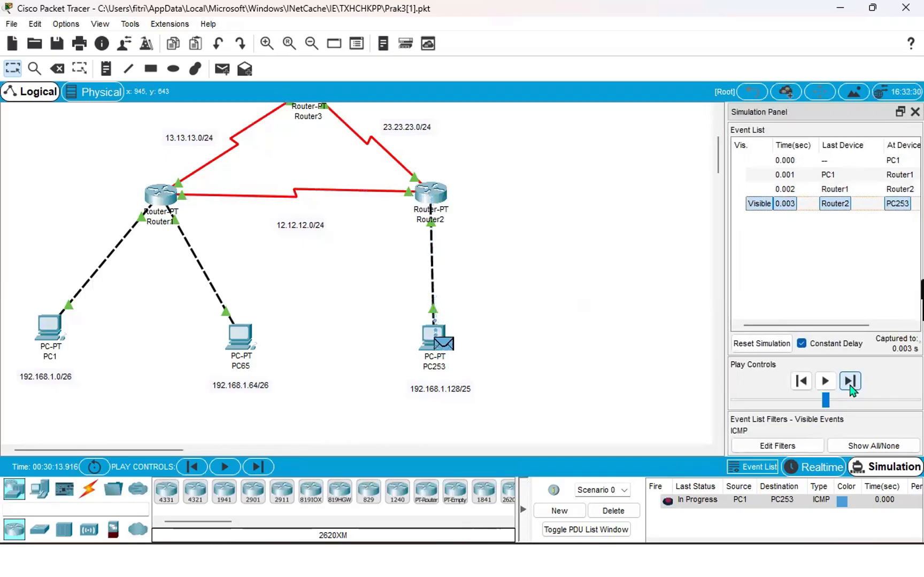
click(851, 382)
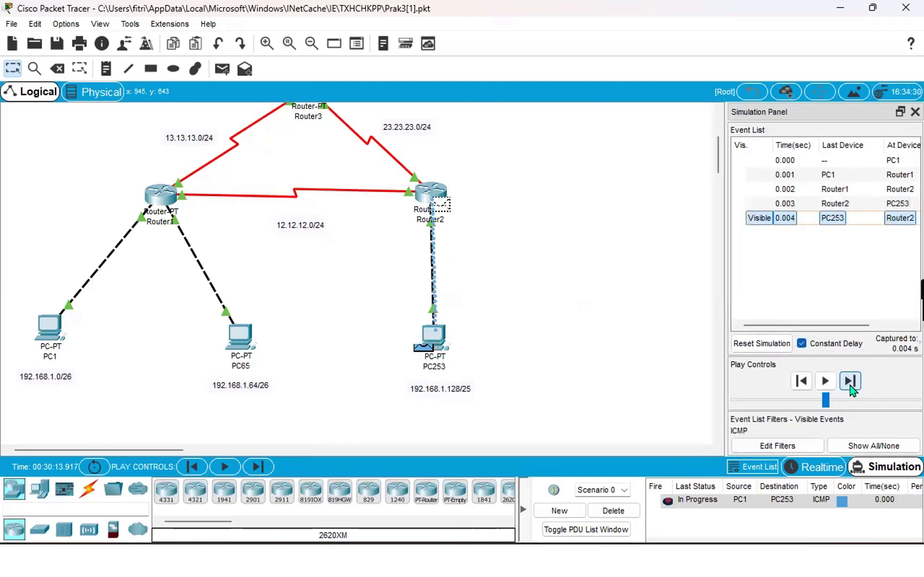
click(850, 382)
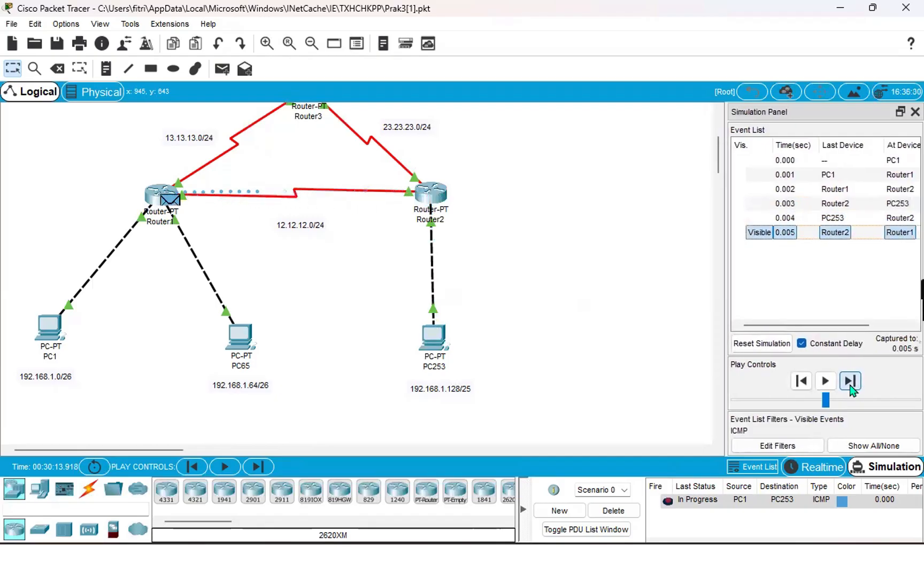
click(850, 382)
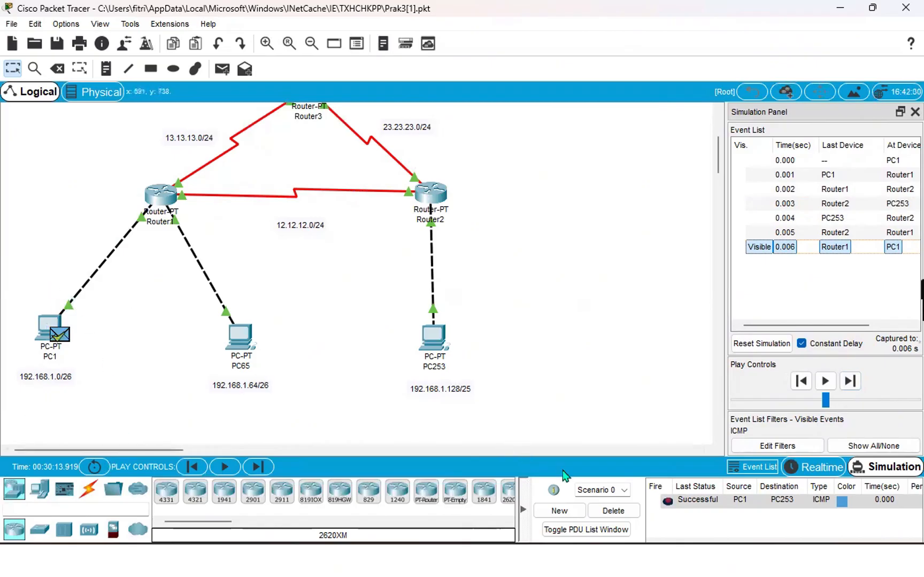
Step: Delete the current PDU scenario and add a simple PDU from PC1 to Server1
click(611, 511)
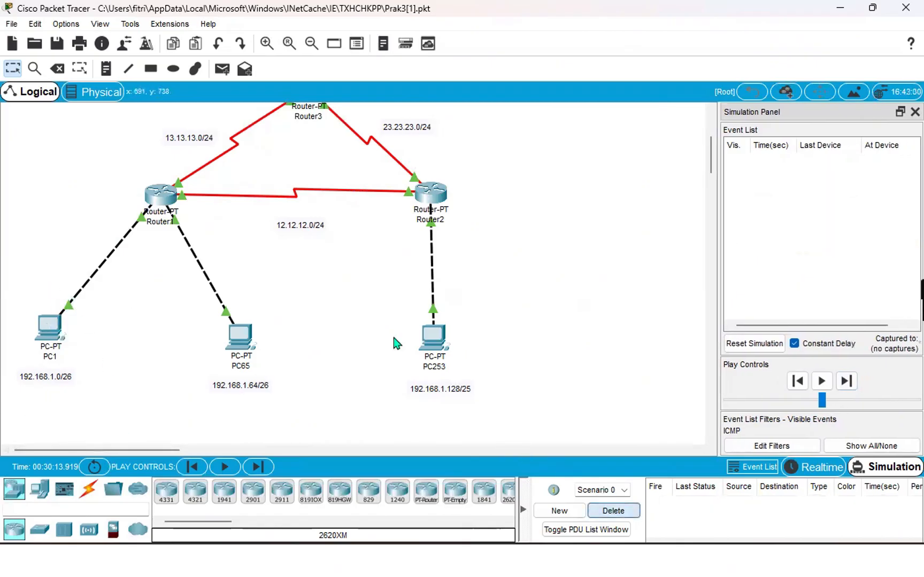
click(222, 69)
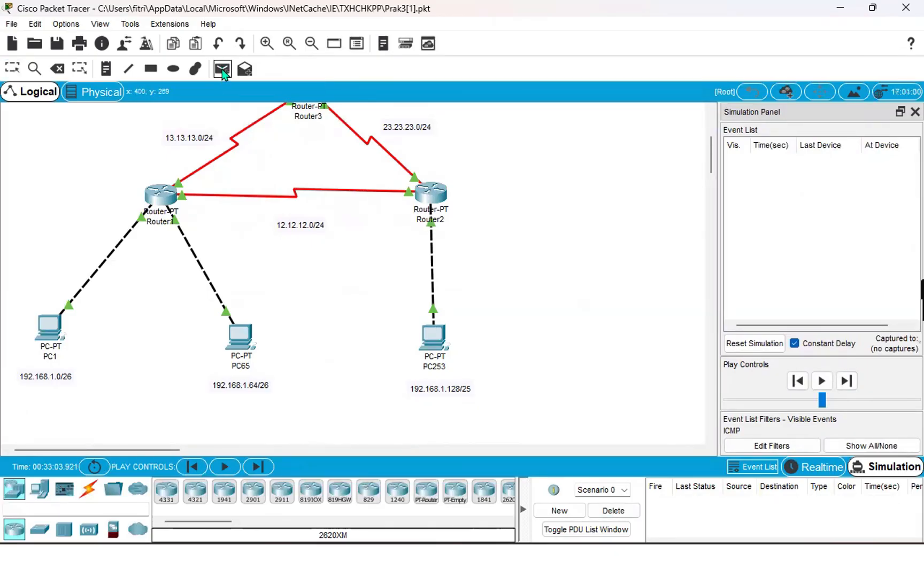
click(53, 331)
scroll(53, 330, up, 3)
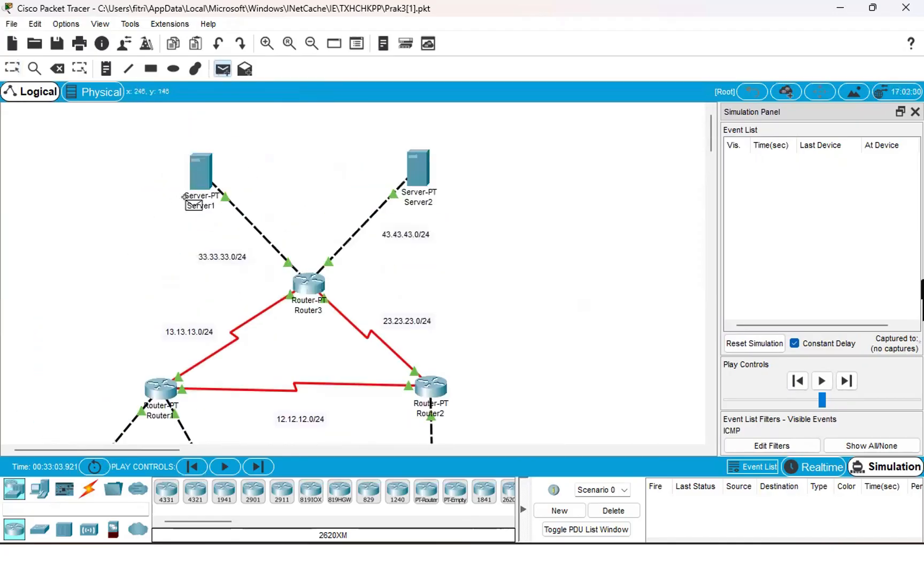
click(207, 187)
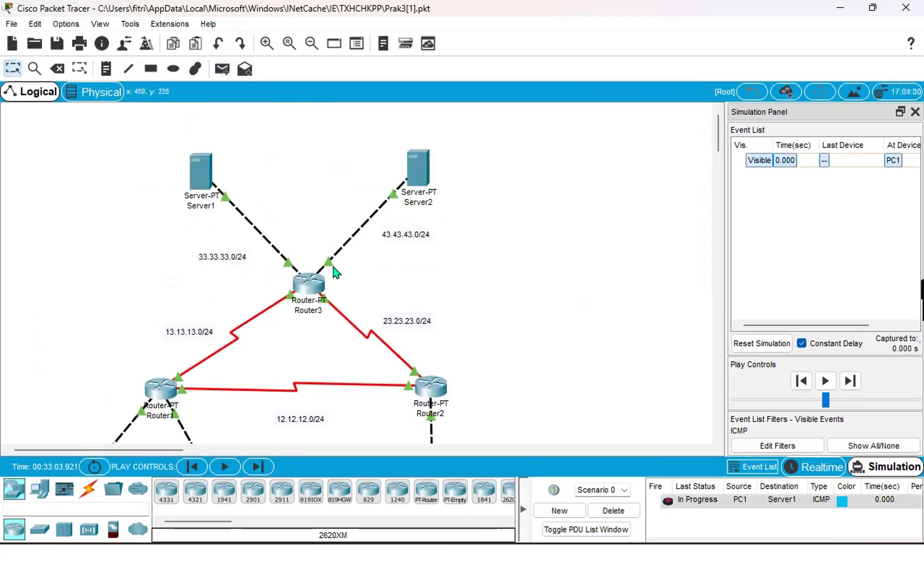
Step: Advance the simulation event by event until the packet has reached Server1 through Router1 and Router3 and its reply is back at PC1
scroll(332, 275, down, 5)
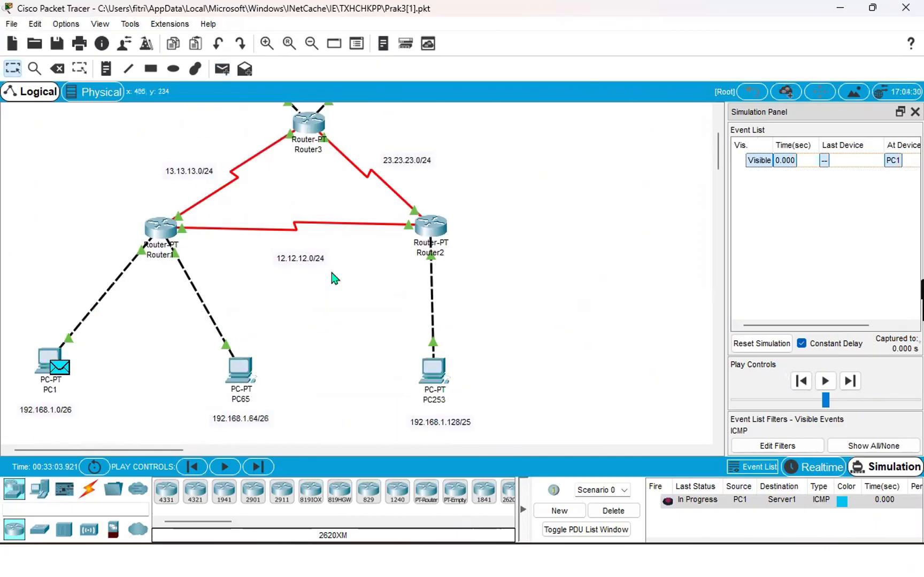
click(852, 381)
scroll(491, 350, up, 3)
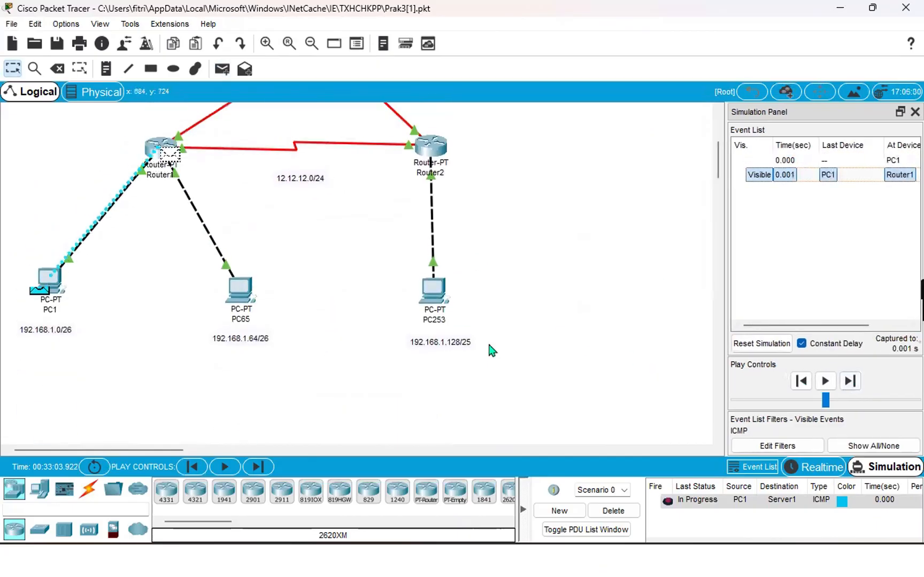
click(850, 381)
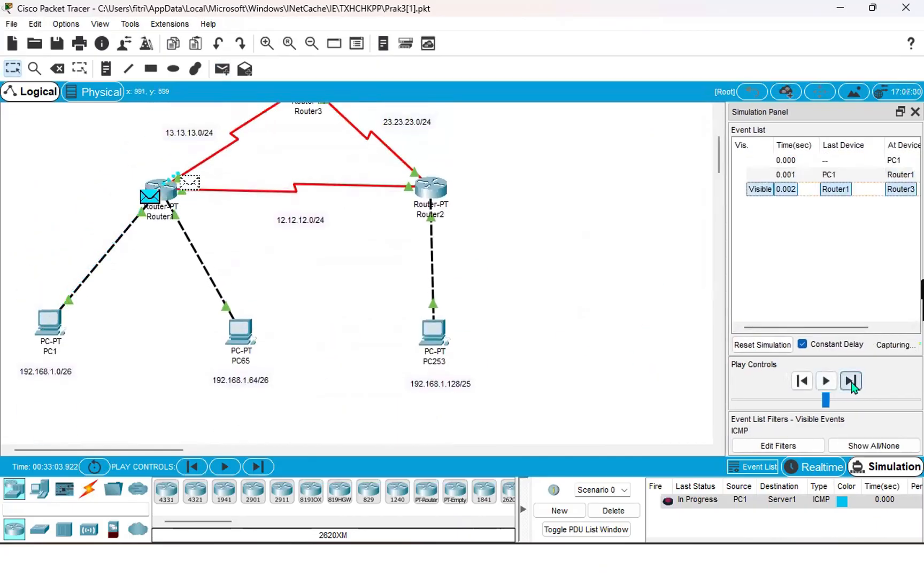
scroll(530, 316, up, 3)
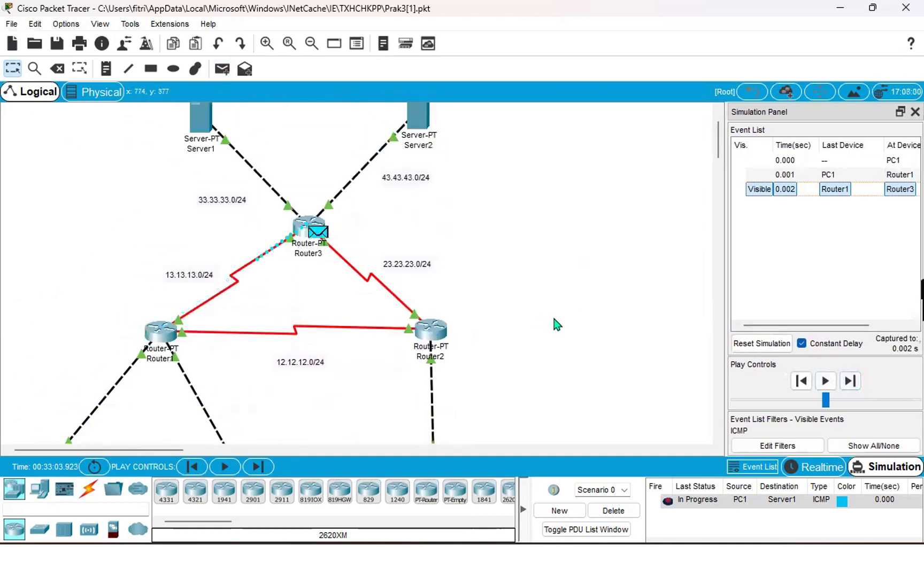
scroll(555, 323, up, 1)
click(850, 381)
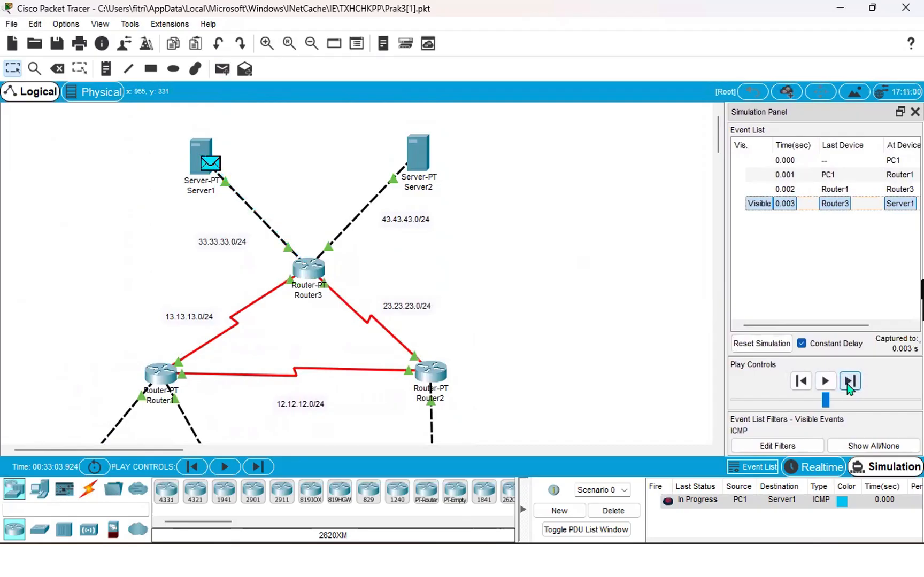
click(850, 381)
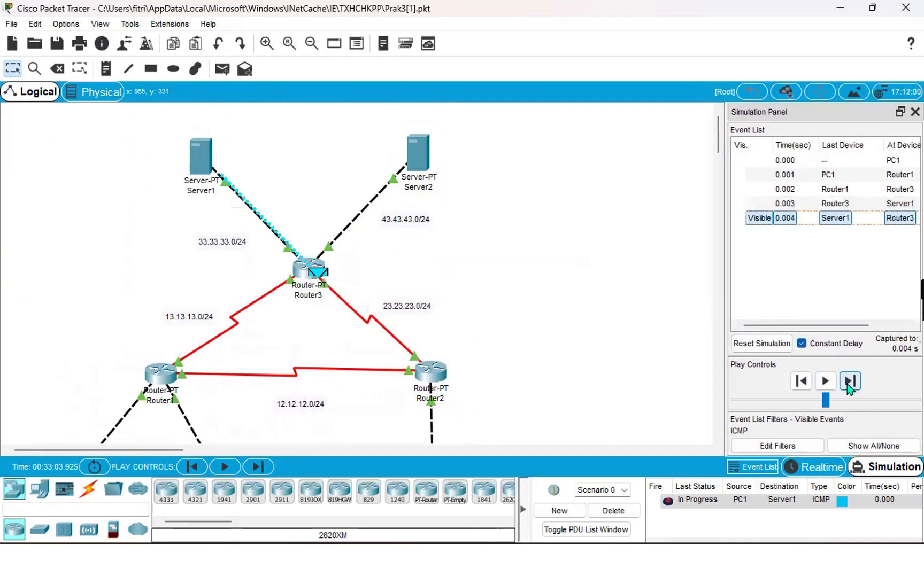
click(850, 381)
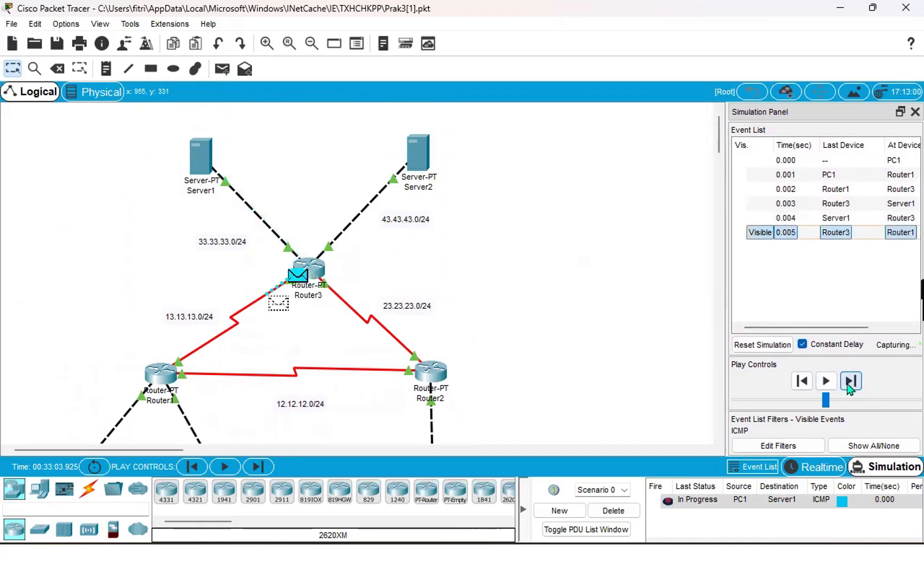
click(850, 381)
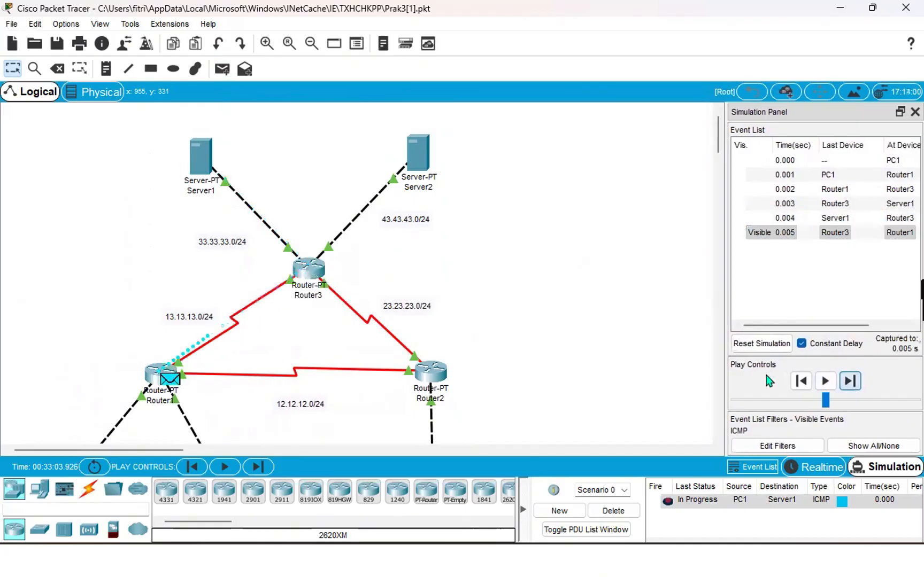
scroll(629, 361, down, 7)
scroll(628, 361, up, 7)
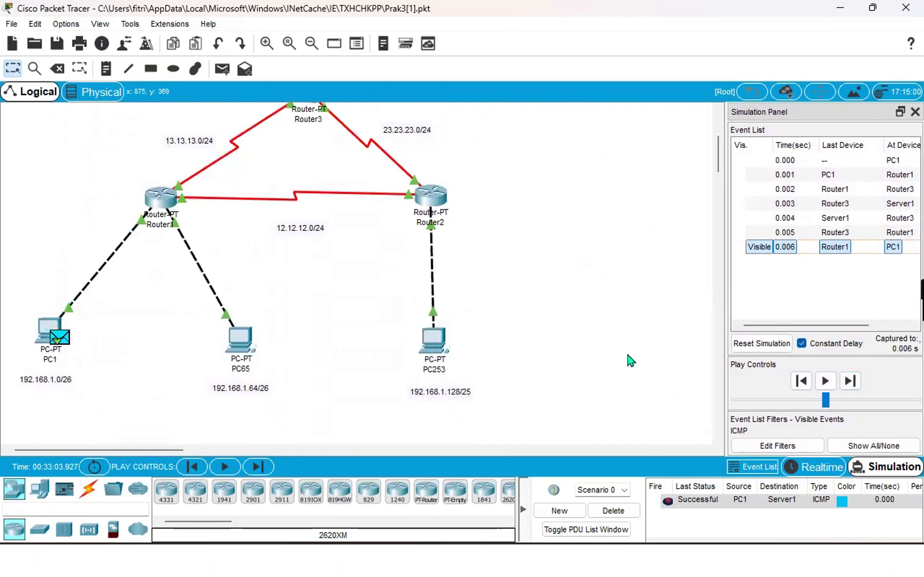
Step: Delete the current PDU scenario and add a simple PDU from PC1 to Server2
click(613, 511)
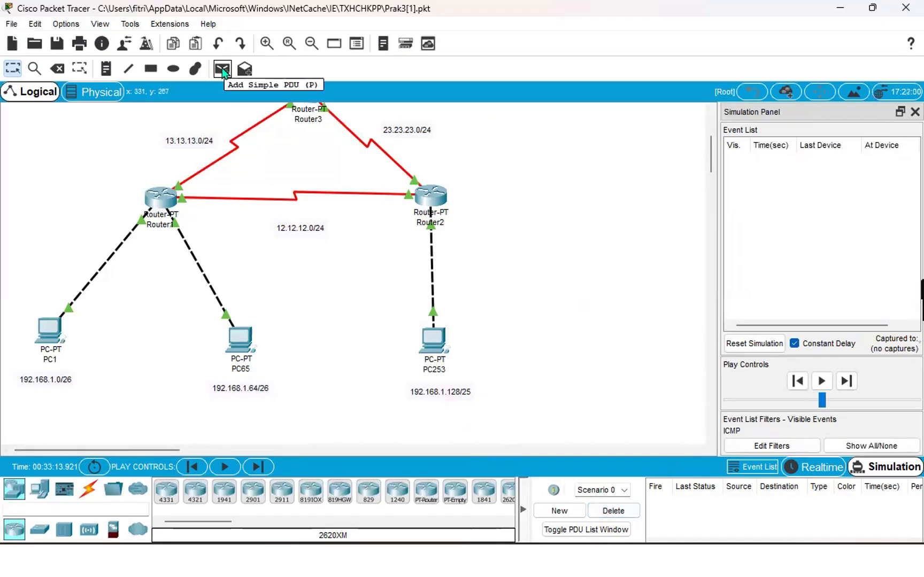
click(223, 70)
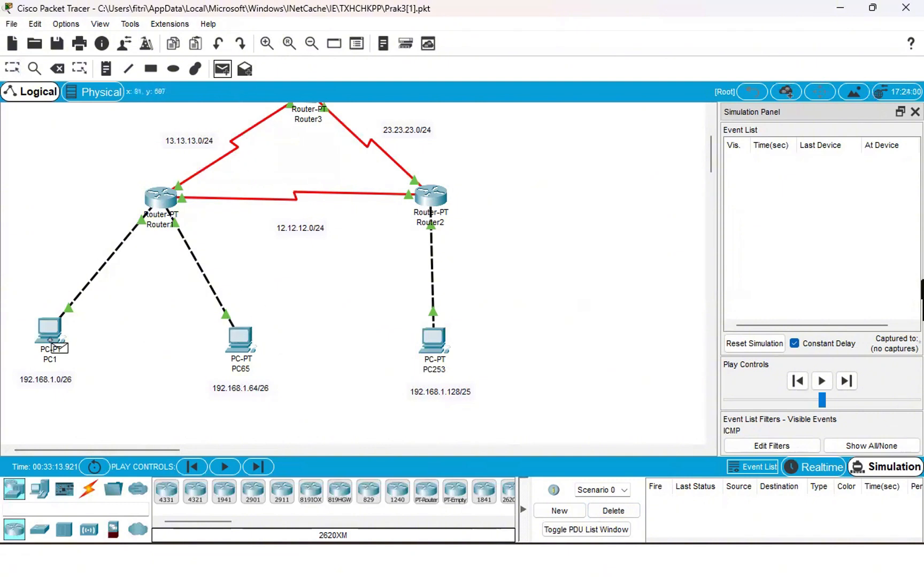
click(51, 340)
scroll(342, 305, up, 4)
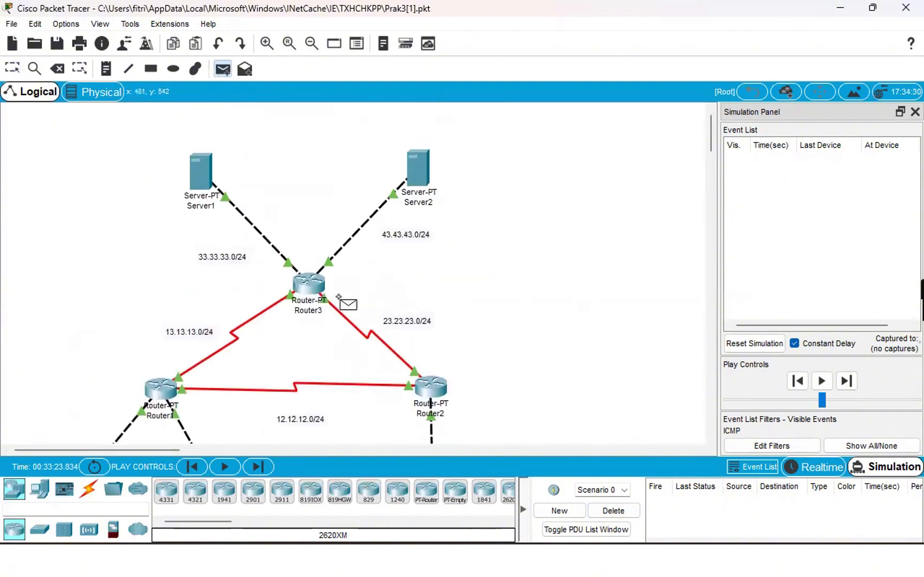
click(427, 184)
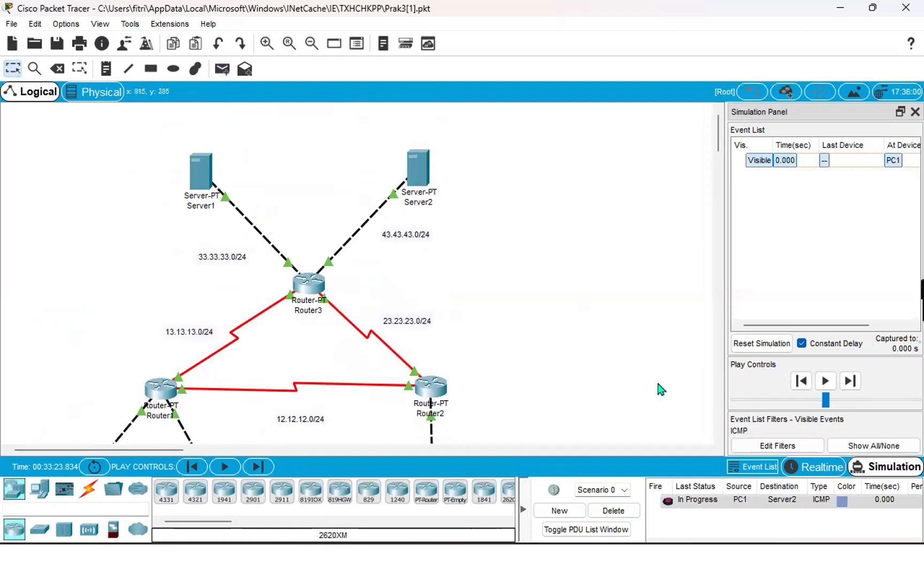
Step: Advance the simulation event by event until the packet has reached Server2 through Router1 and Router3 and its reply is back at PC1
click(850, 381)
scroll(527, 365, down, 3)
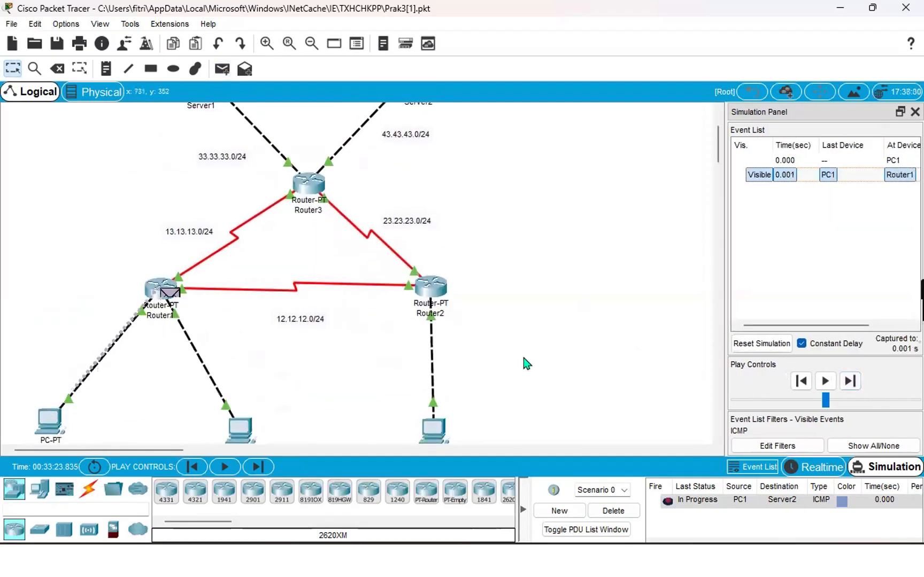
scroll(527, 365, up, 3)
click(849, 382)
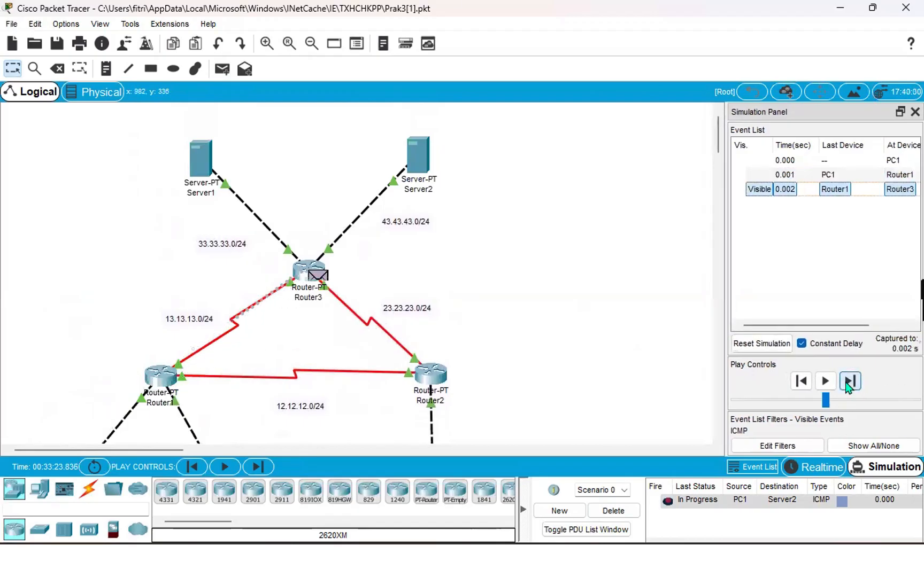
click(848, 383)
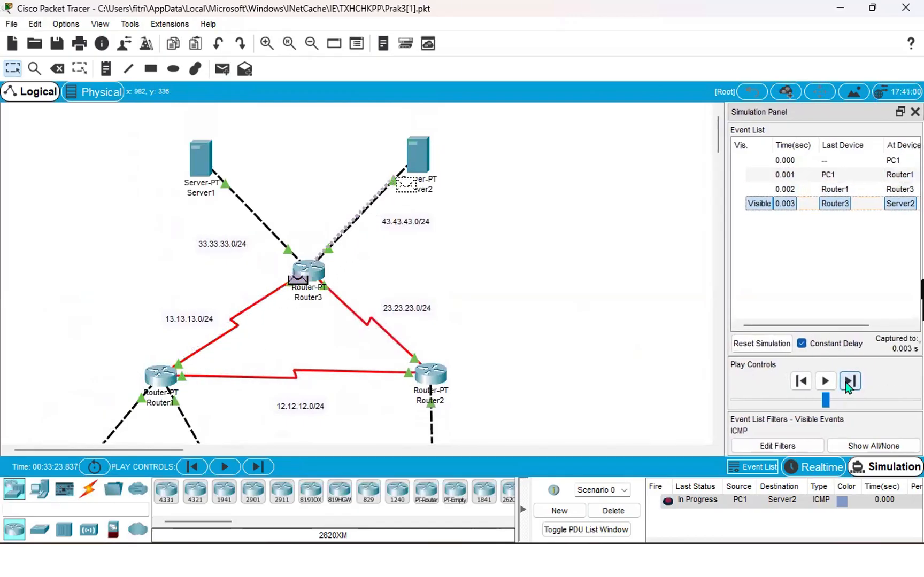
click(848, 382)
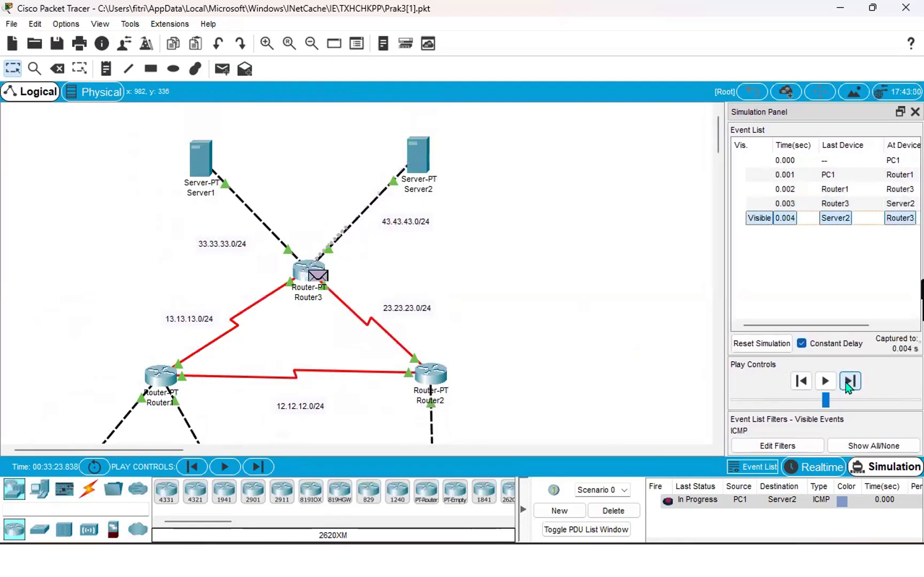
click(848, 382)
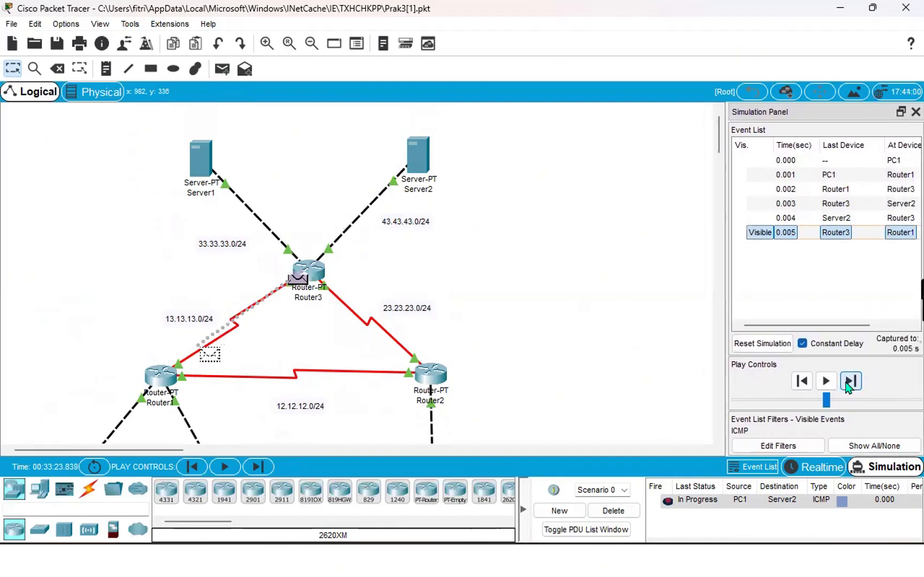
click(848, 383)
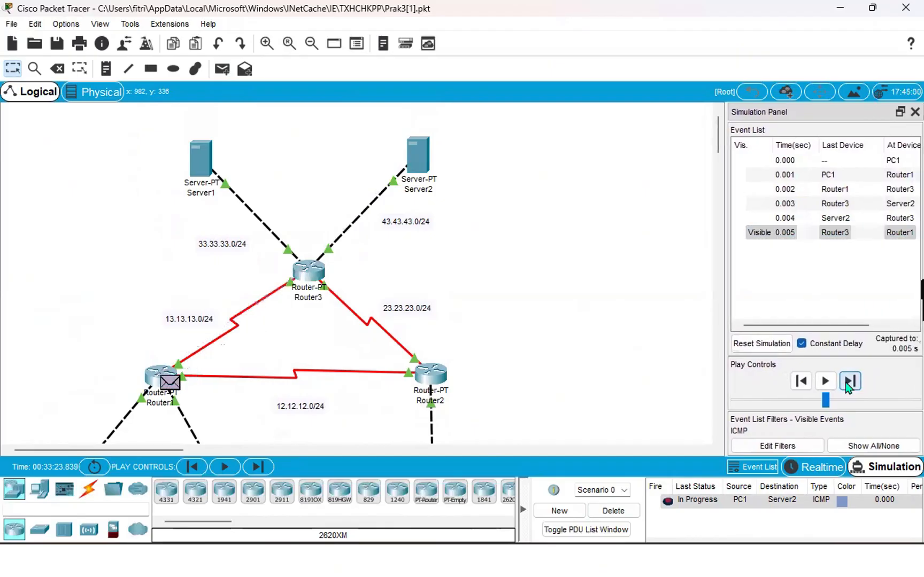
scroll(651, 373, down, 3)
scroll(654, 373, down, 1)
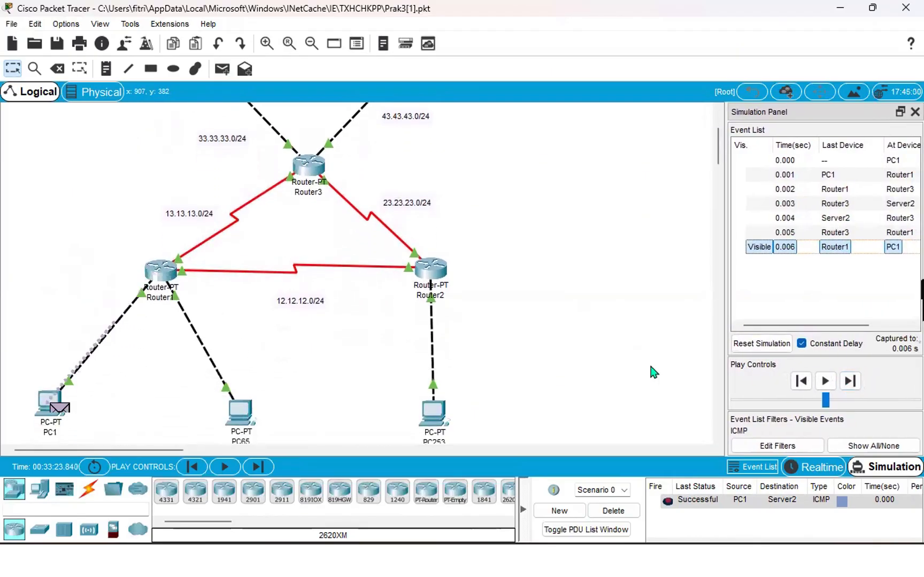
Step: Delete the current PDU scenario and add a simple PDU with PC253 as the source and PC1 as the destination
scroll(652, 373, down, 2)
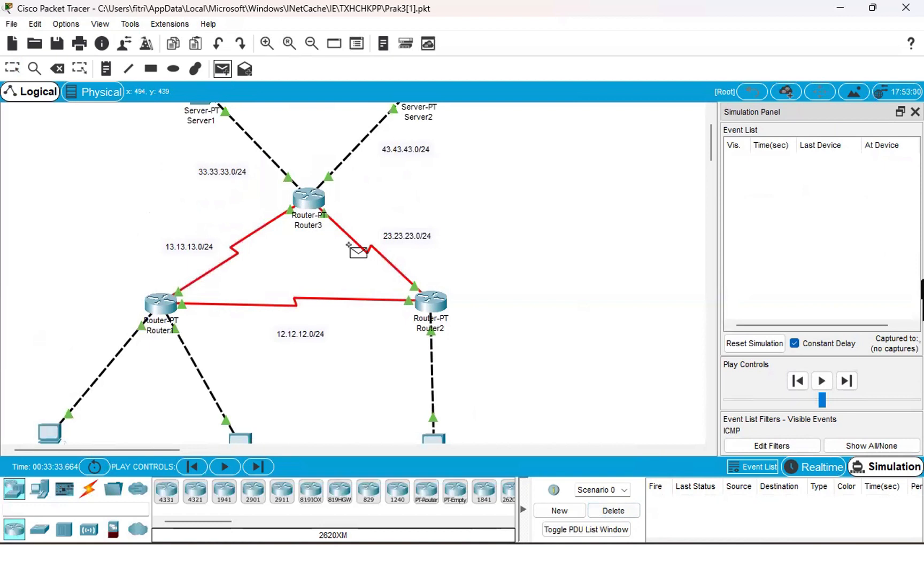
scroll(377, 323, down, 3)
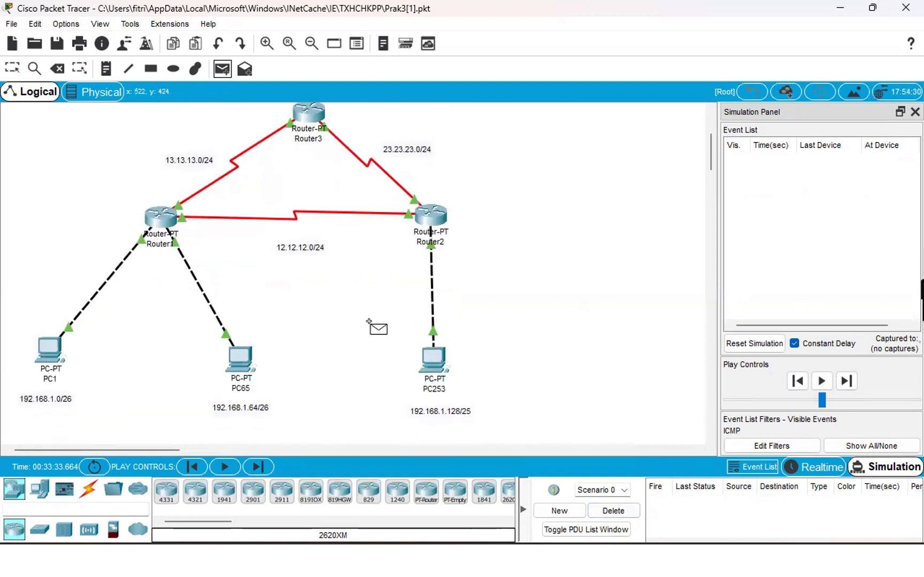
click(431, 355)
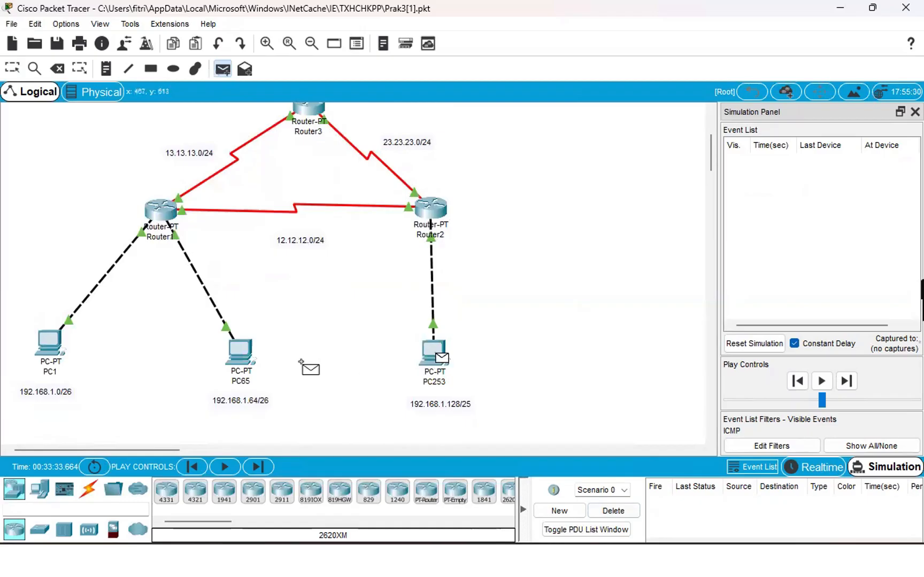
click(49, 347)
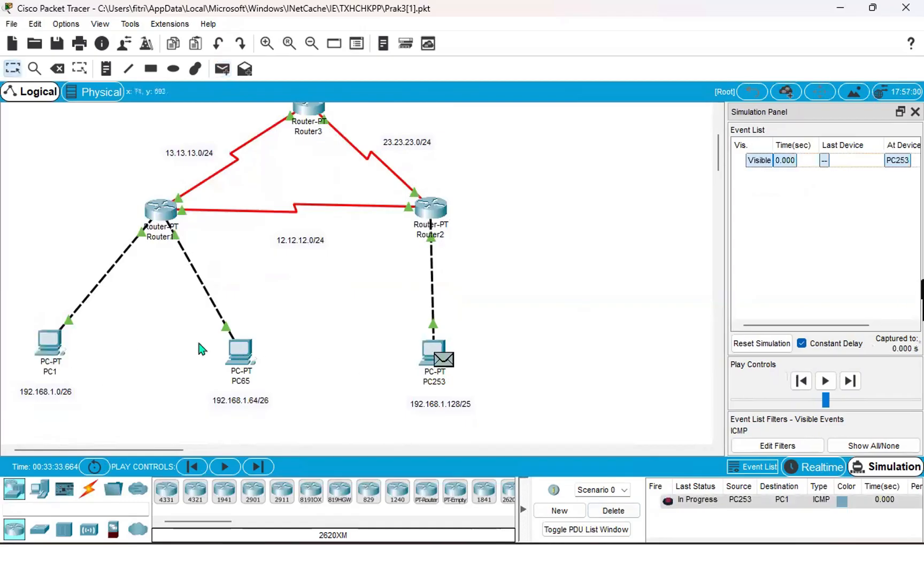
Step: Advance the simulation until the packet has reached PC1 through Router2 and Router1 and its reply is back at PC253, and delete the PDU scenario
click(828, 383)
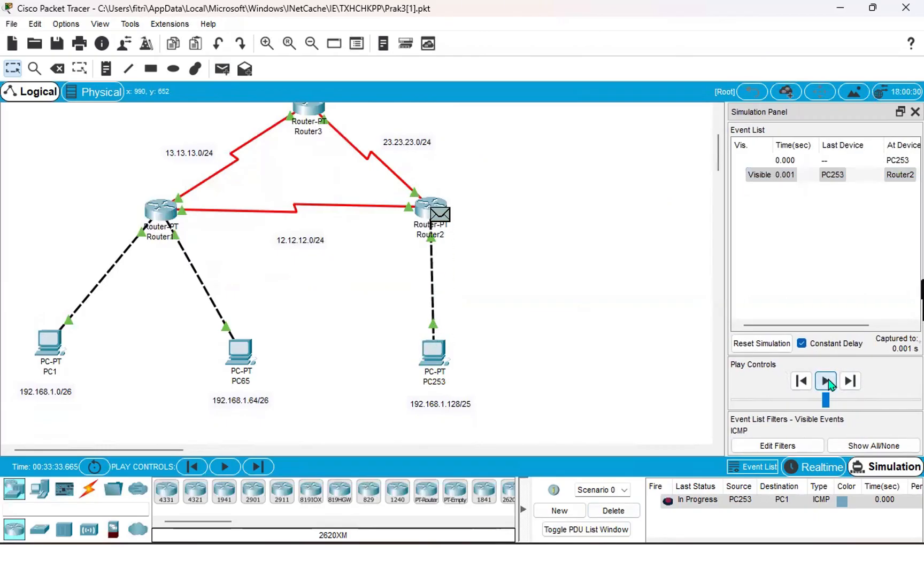
click(850, 382)
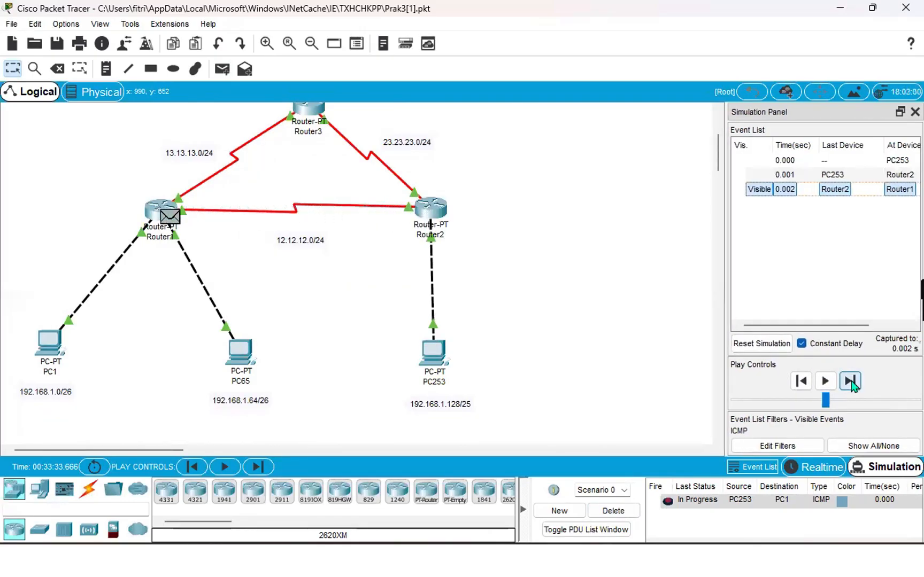
click(851, 381)
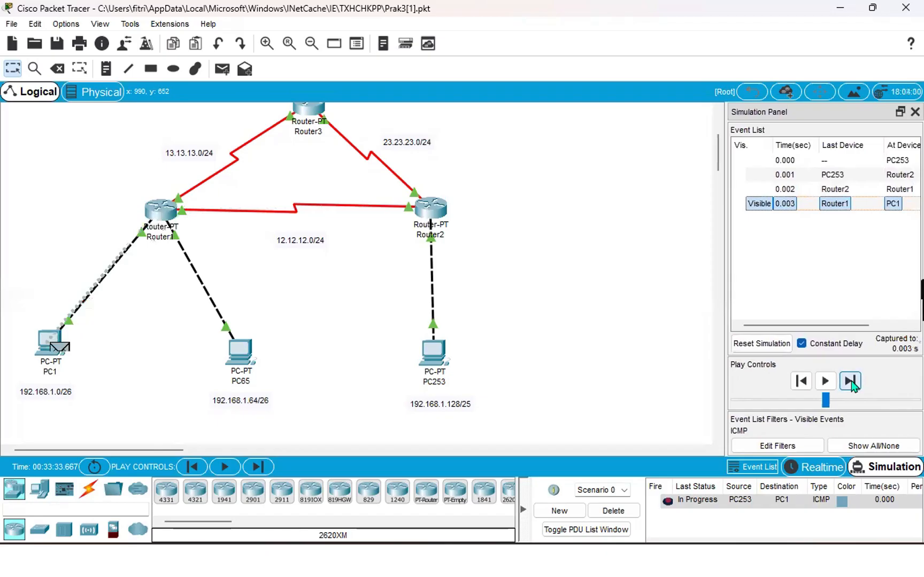
click(850, 382)
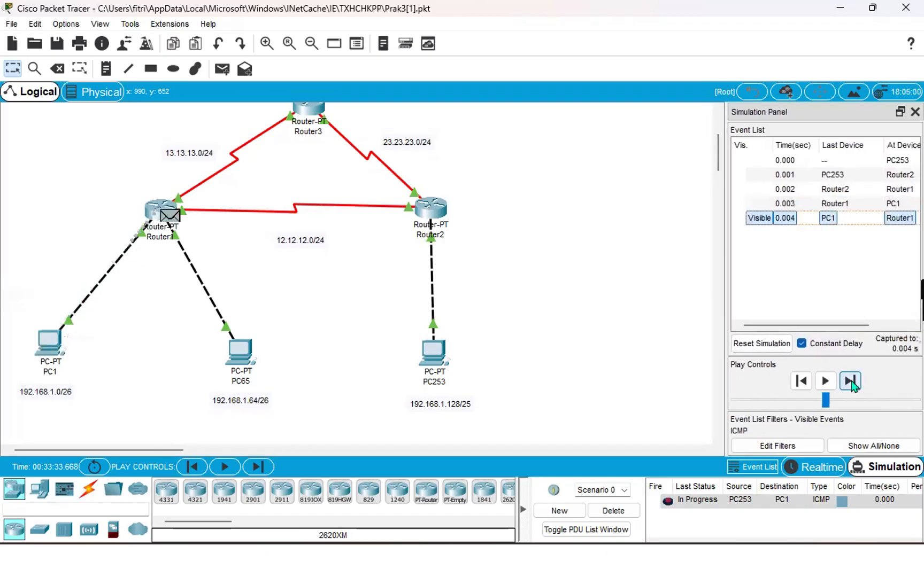
click(850, 381)
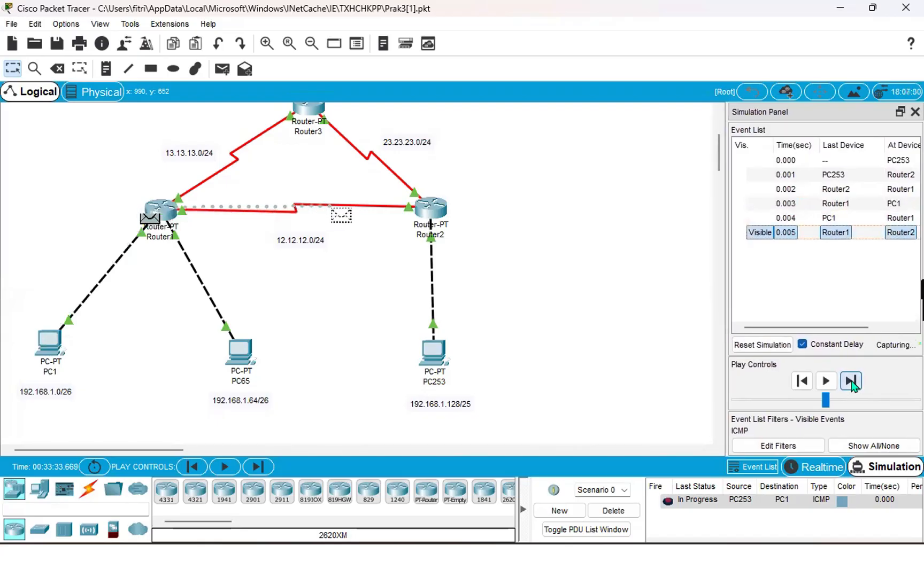
click(850, 382)
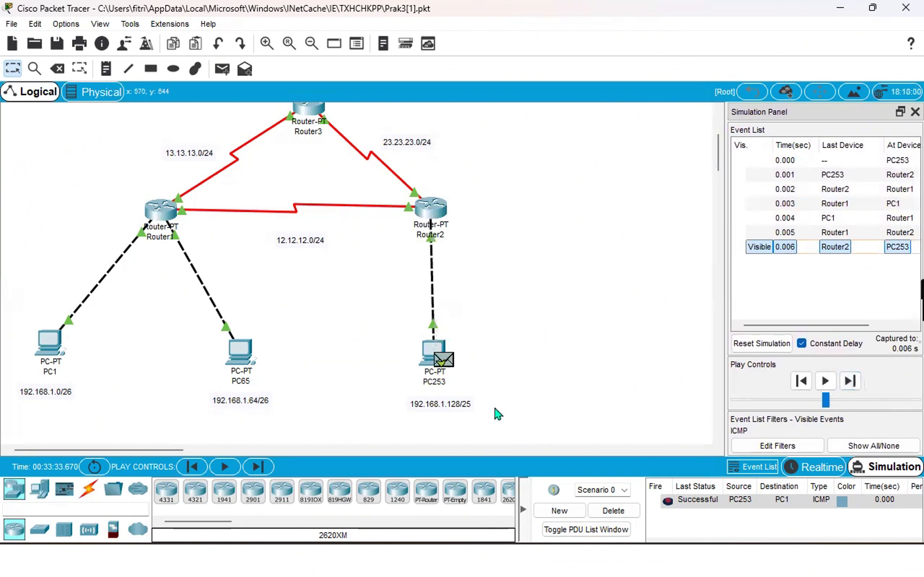
click(635, 513)
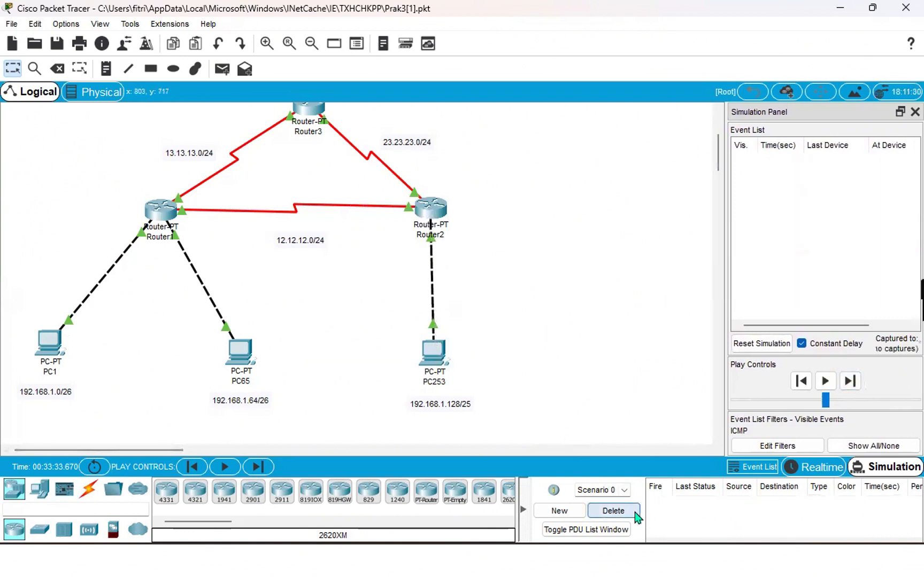
Step: Add a simple PDU with PC253 as the source and PC65 as the destination
click(220, 70)
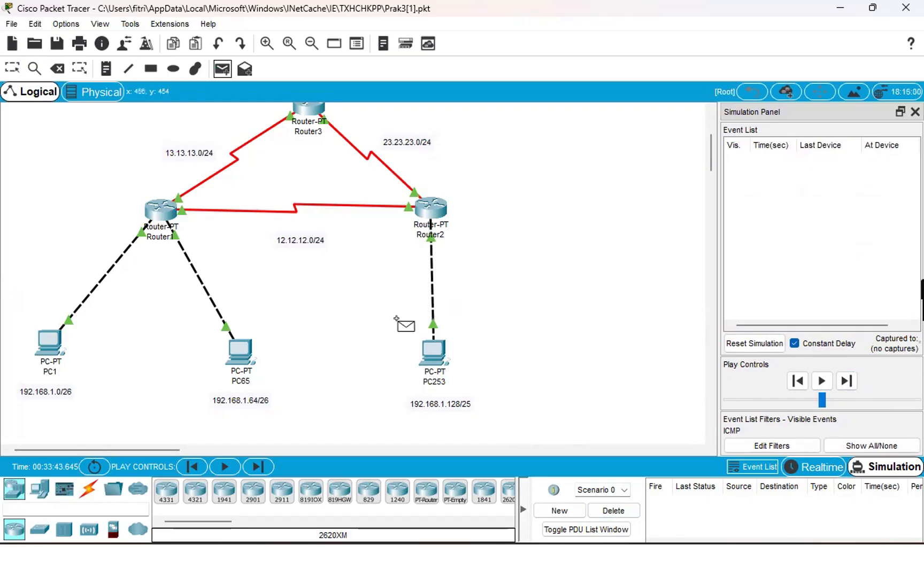
click(433, 354)
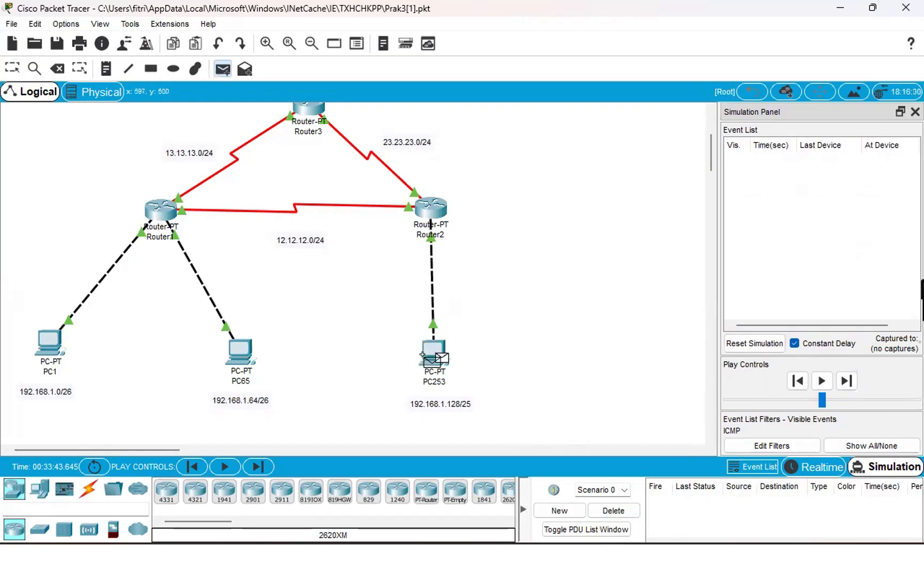
click(240, 351)
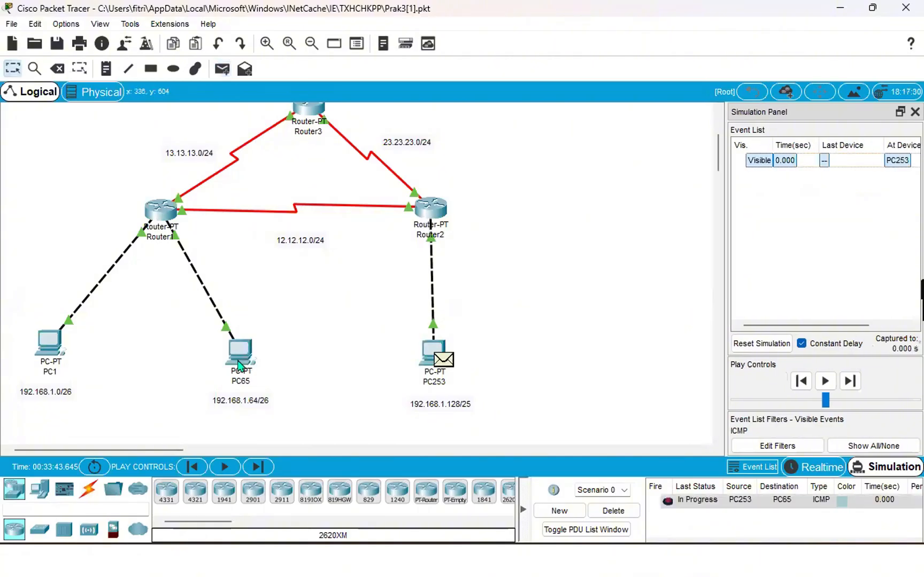
Step: Advance the simulation event by event until the packet has reached PC65 through Router2 and Router1 and its reply is back at PC253
click(848, 381)
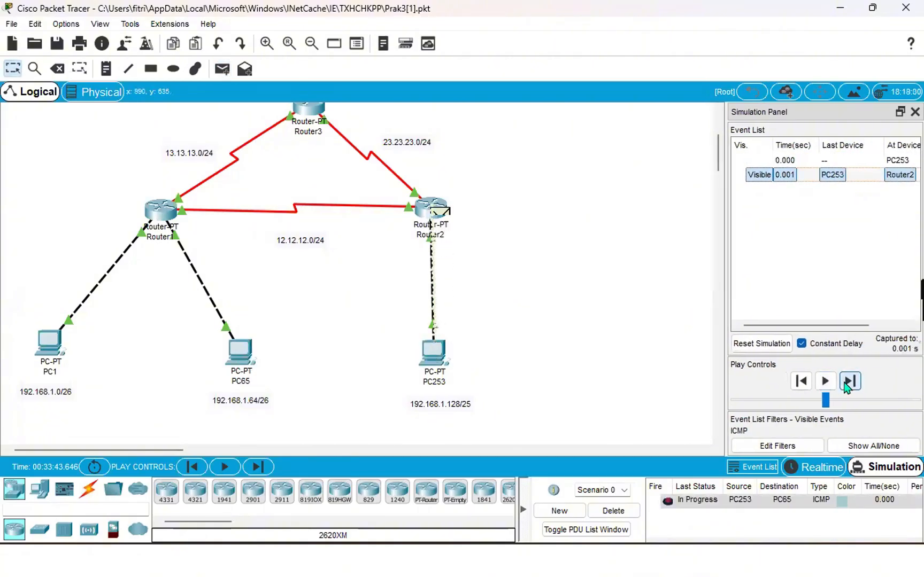
click(849, 381)
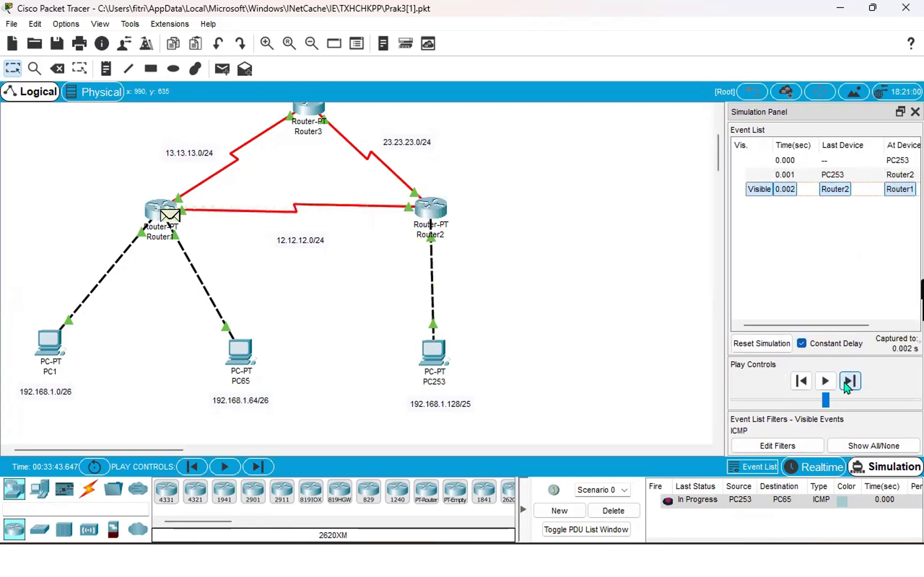
click(848, 381)
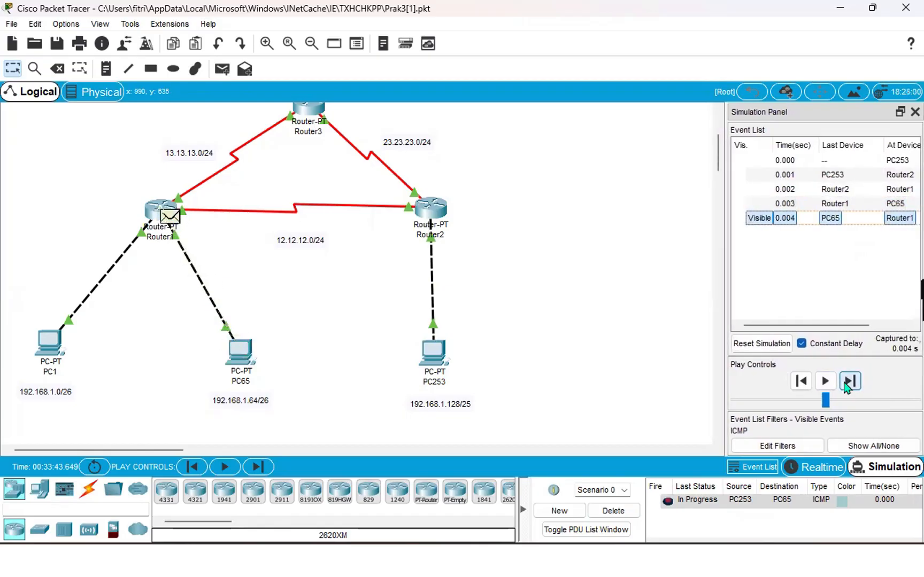
click(846, 384)
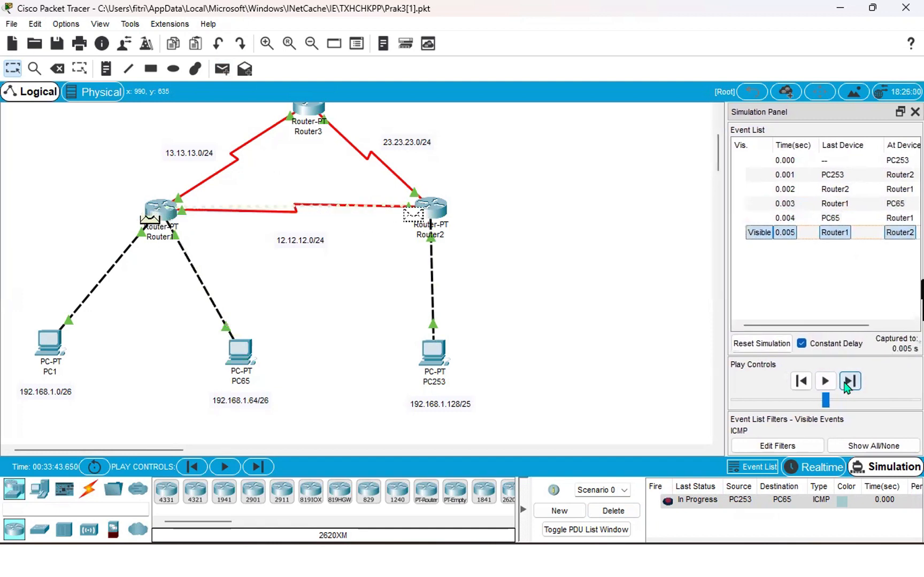
click(845, 384)
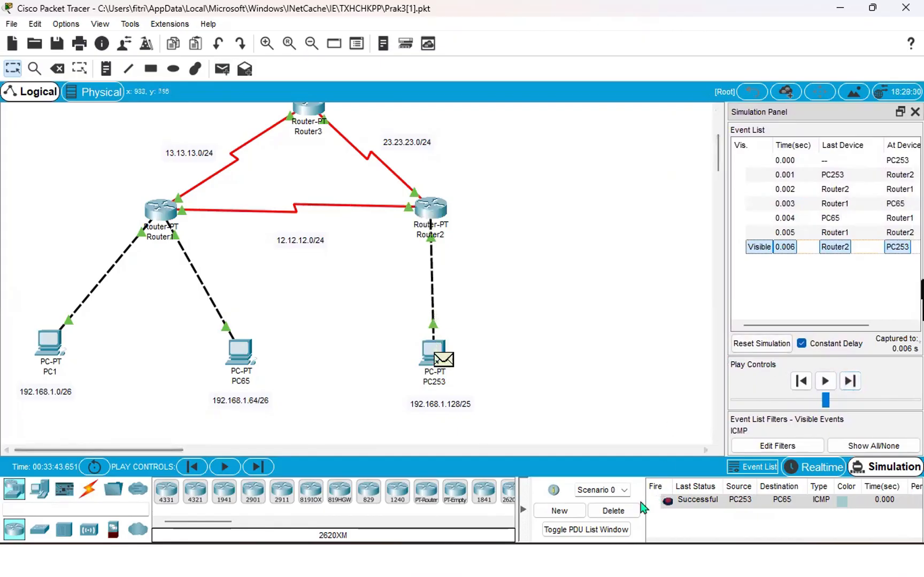
Step: Delete the current PDU scenario and add a simple PDU from PC253 to Server1
click(623, 514)
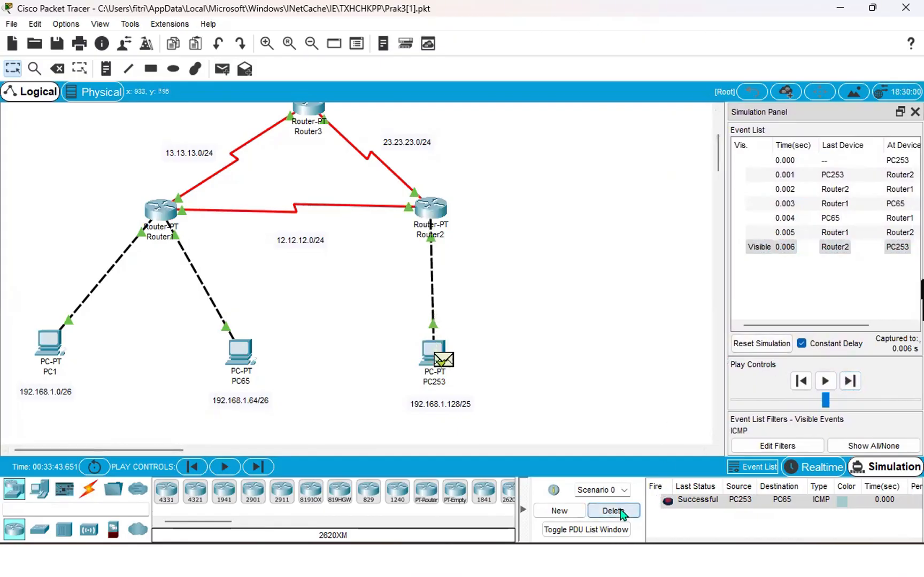
click(218, 72)
mouse_move(422, 222)
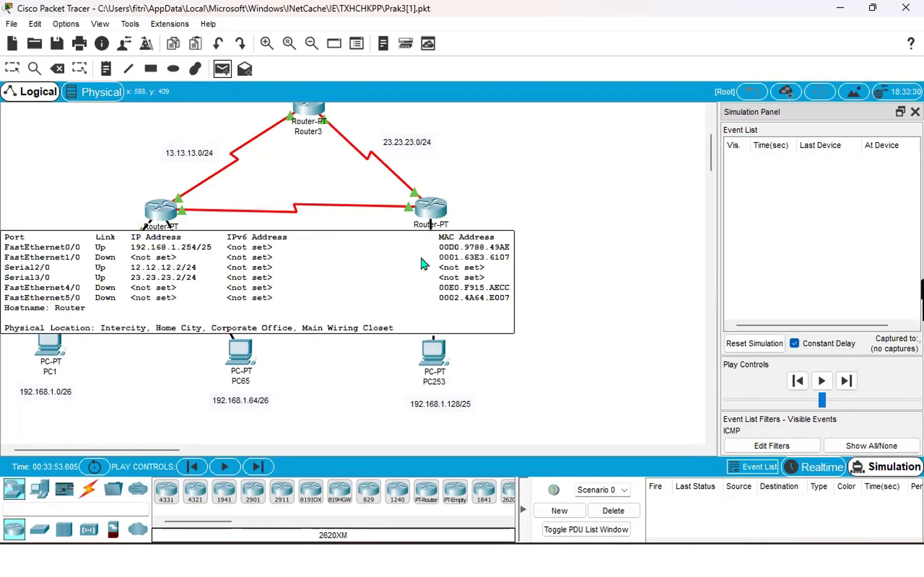
click(433, 352)
scroll(432, 353, up, 1)
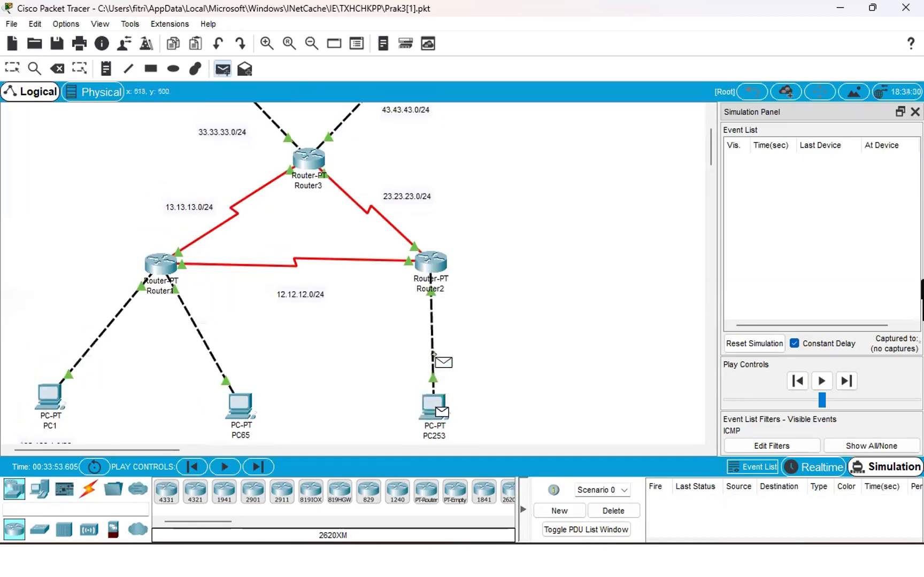
scroll(433, 355, up, 2)
click(201, 172)
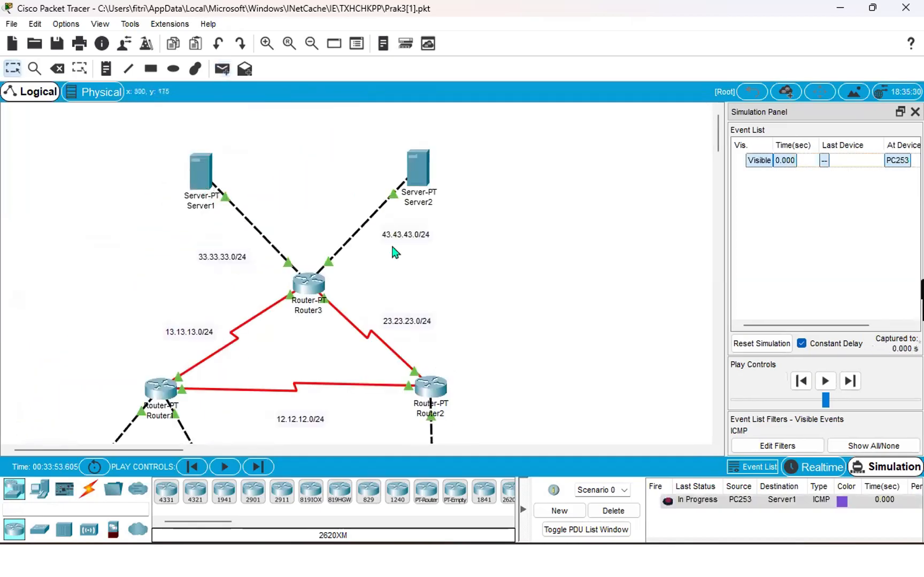
Step: Advance the simulation event by event until the packet has reached Server1 through Router2 and Router3 and its reply is back at PC253
scroll(437, 282, down, 5)
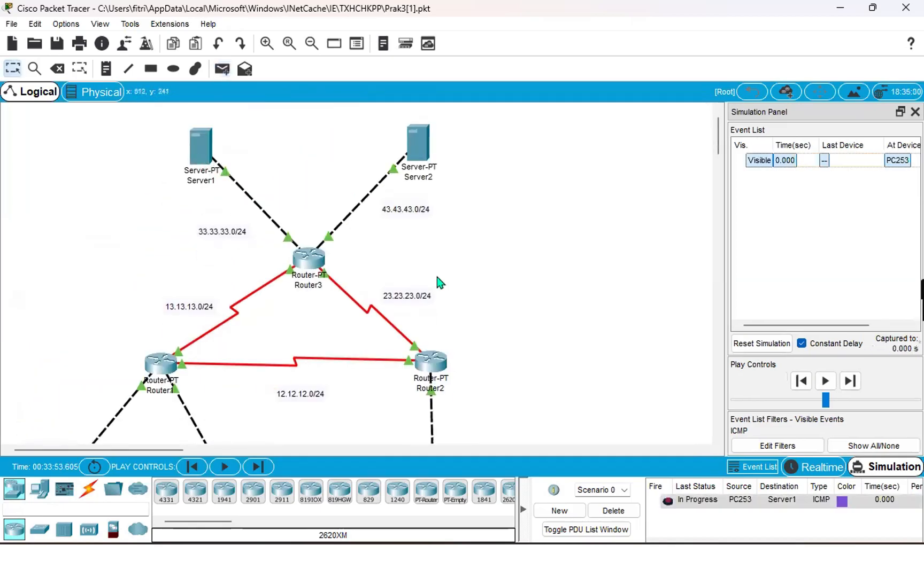
click(850, 383)
scroll(599, 285, up, 5)
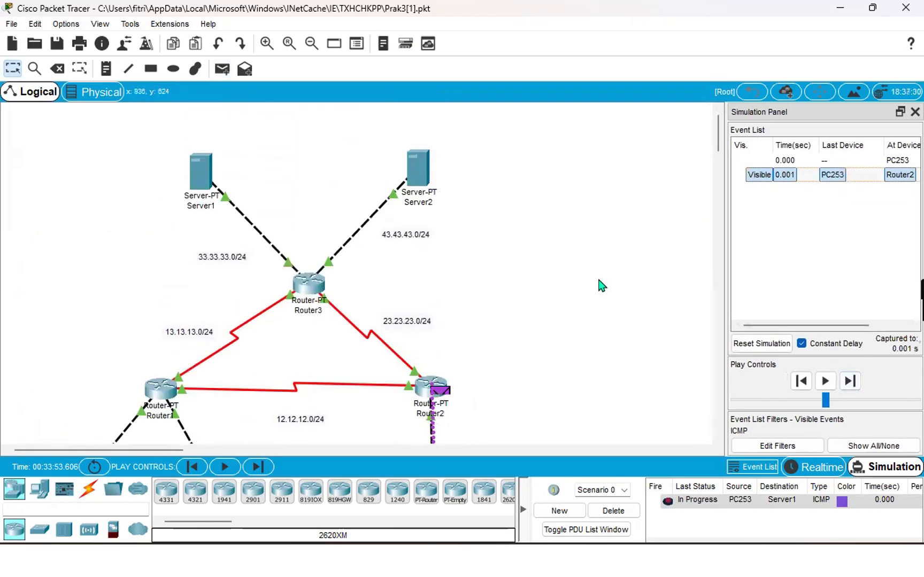
click(851, 381)
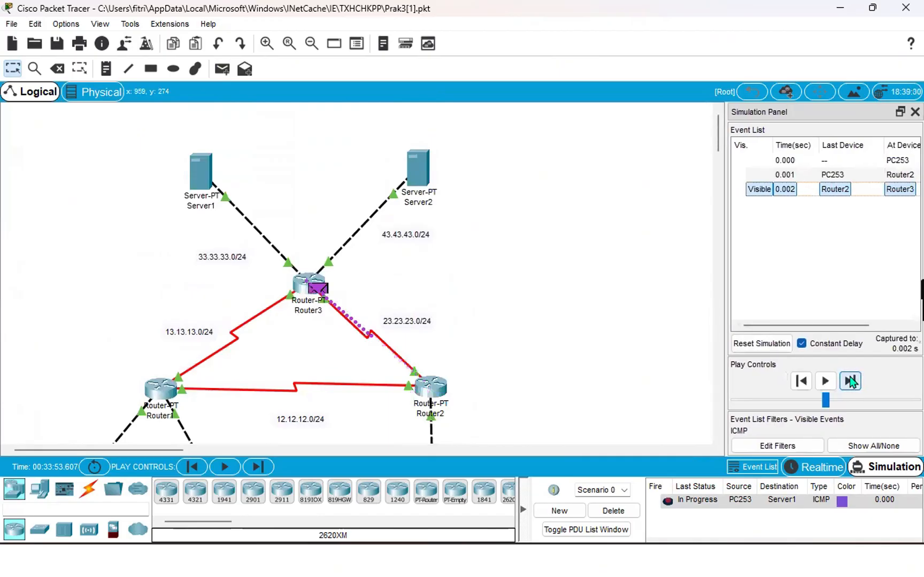
click(850, 381)
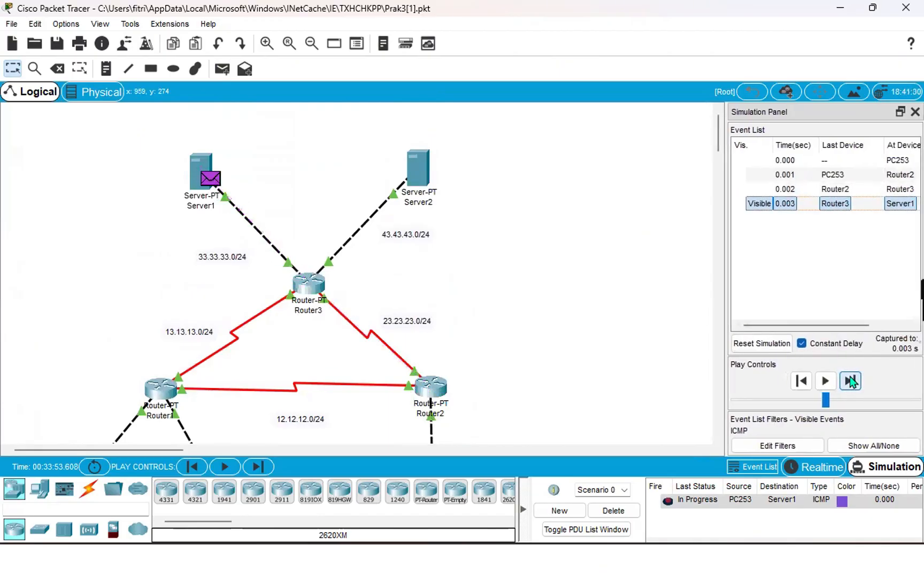
click(851, 381)
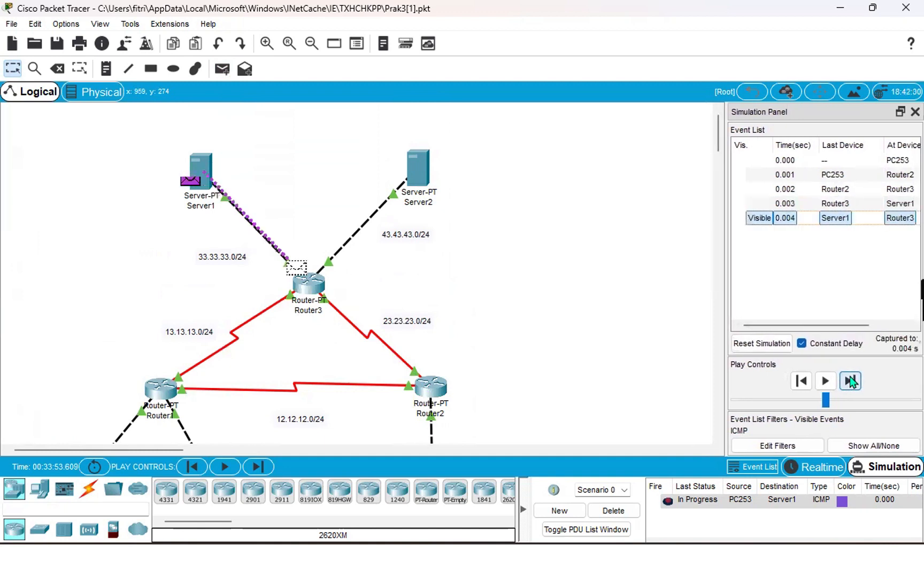
click(850, 381)
scroll(614, 376, down, 2)
scroll(615, 376, down, 4)
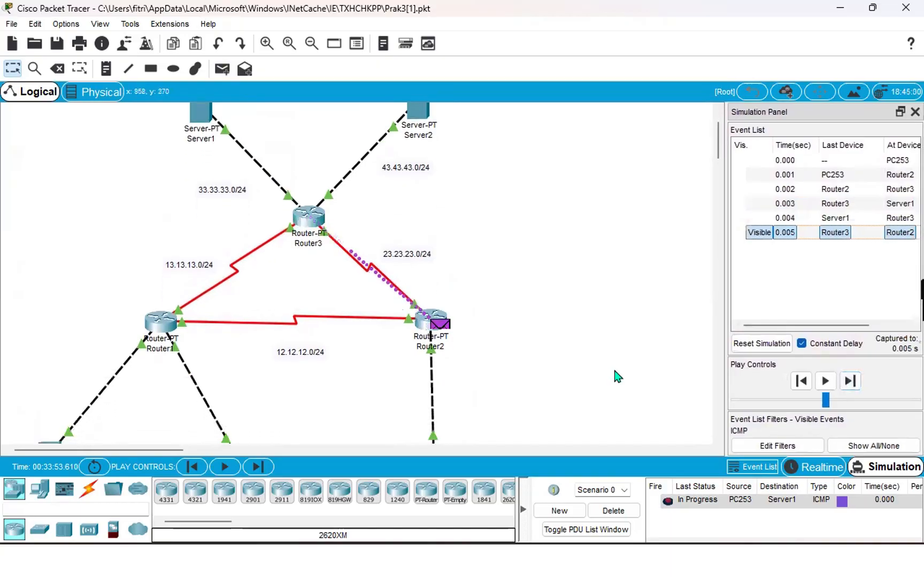
click(847, 383)
scroll(602, 373, down, 2)
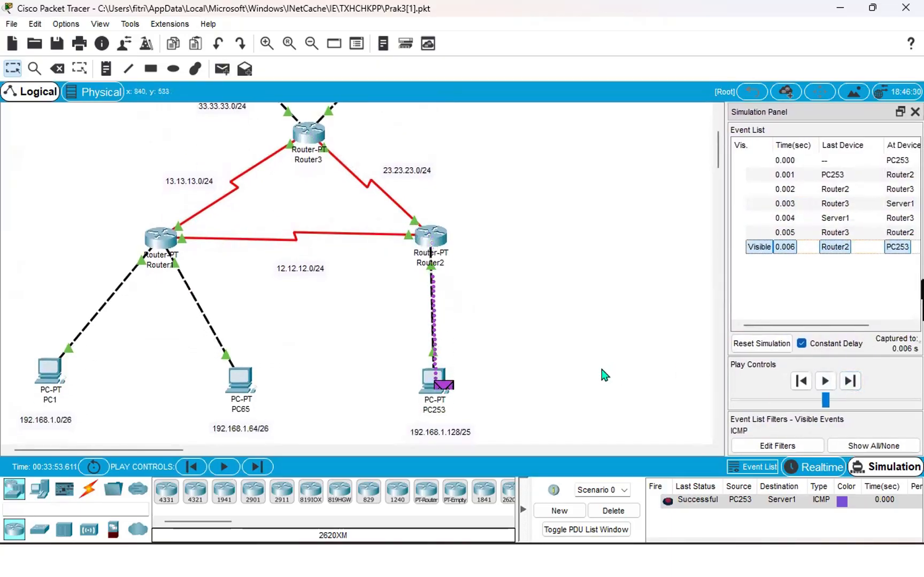
scroll(604, 376, down, 1)
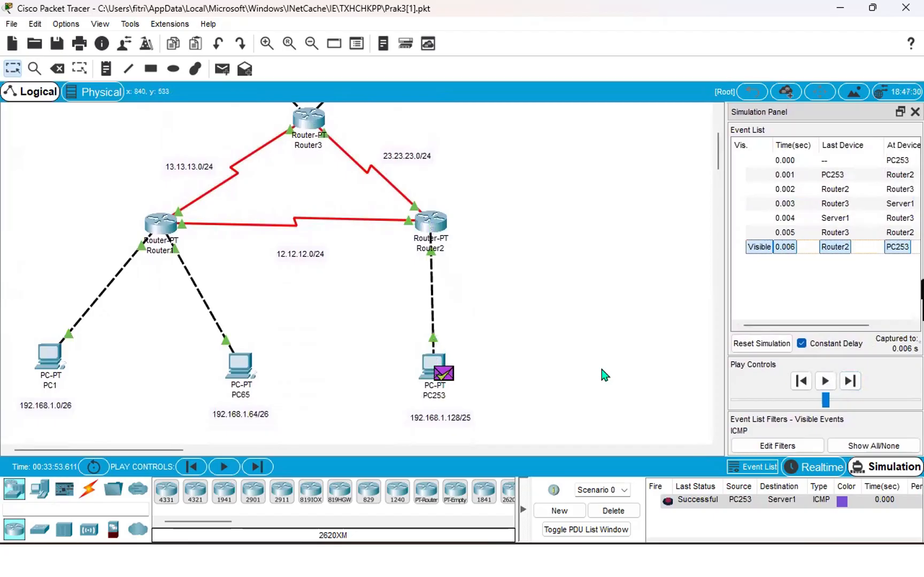
Step: Delete the current PDU scenario and add a simple PDU from PC253 to Server2
click(628, 512)
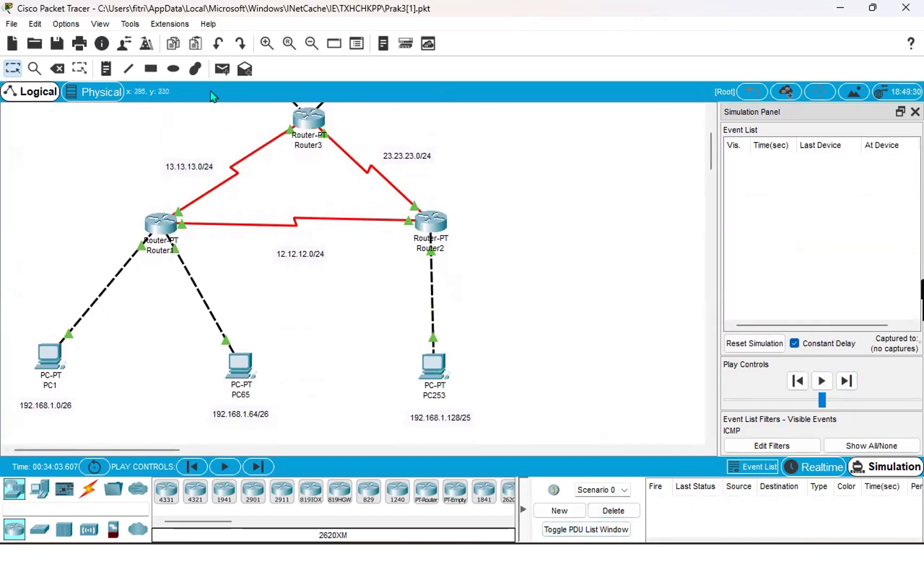
click(222, 72)
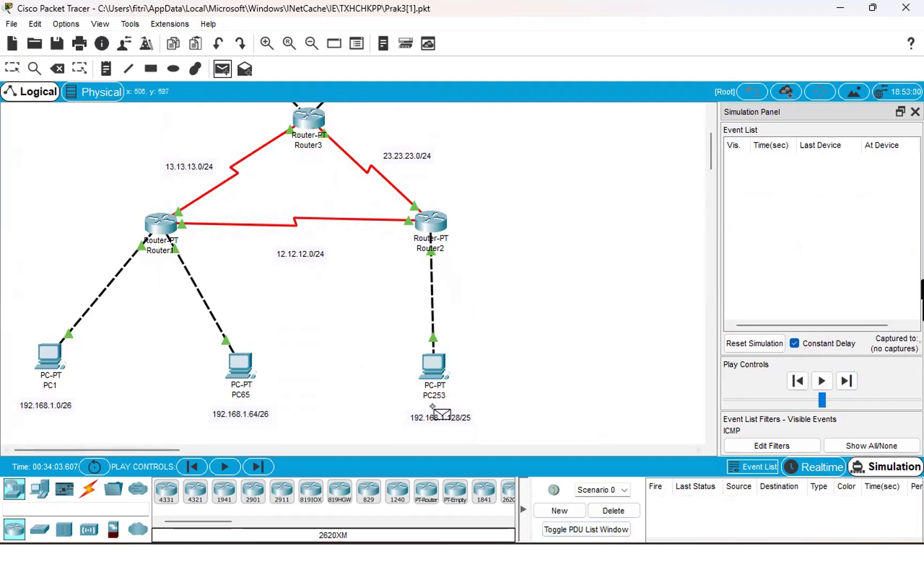
click(426, 359)
scroll(428, 364, up, 5)
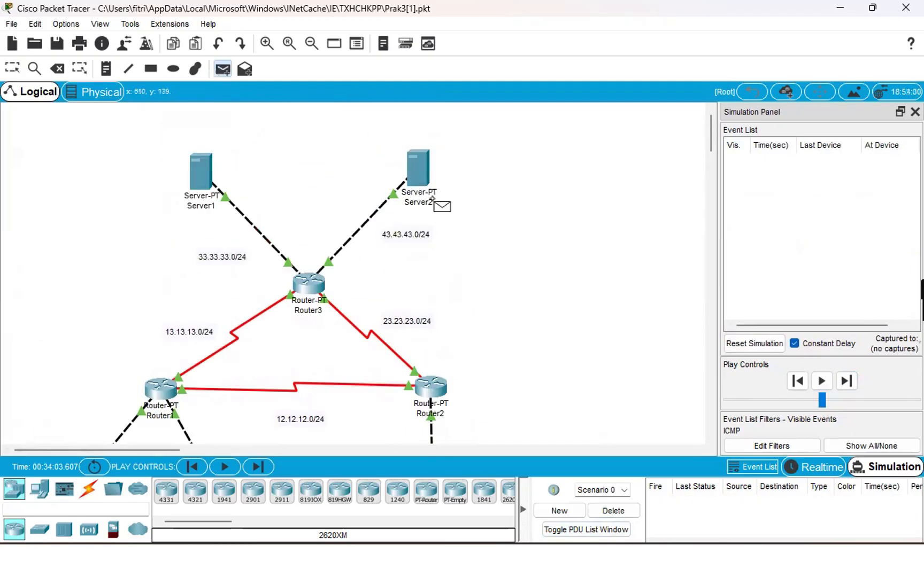
click(429, 191)
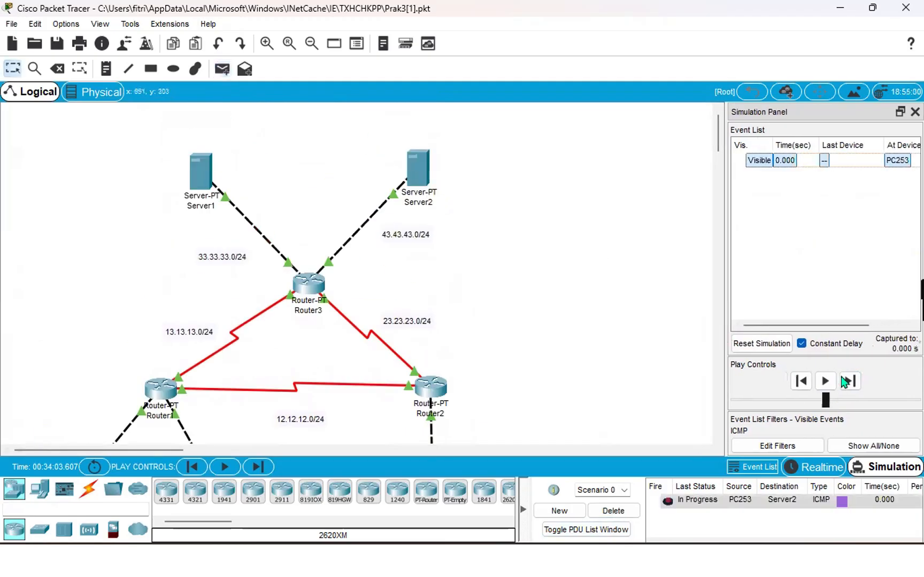
Step: Advance the simulation event by event until the packet has reached Server2 through Router2 and Router3 and its reply is back at PC253
click(850, 381)
scroll(594, 384, down, 3)
scroll(595, 384, up, 2)
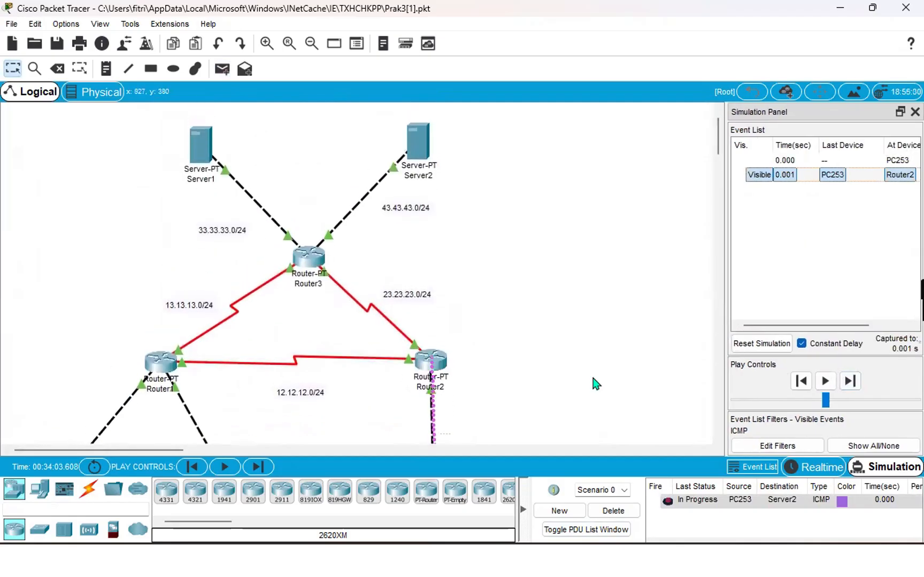
click(850, 381)
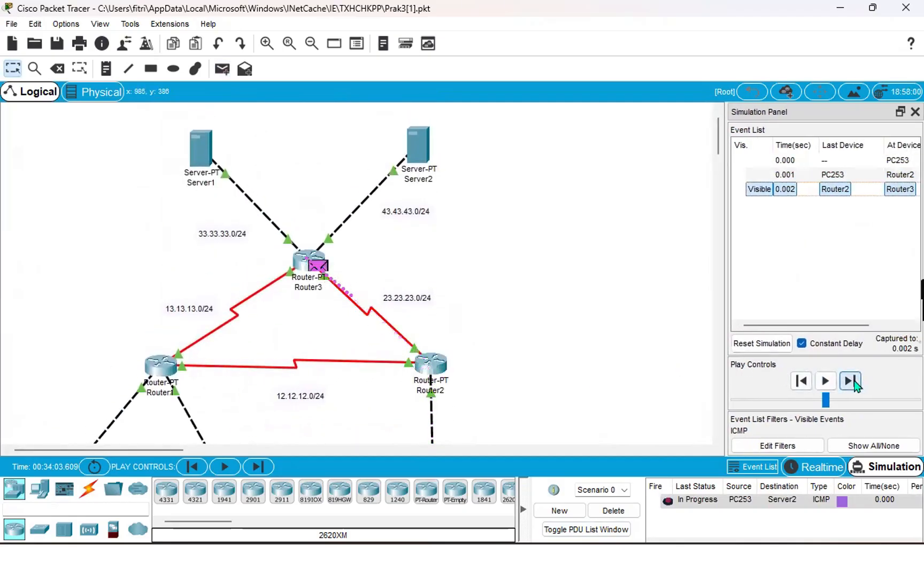
click(850, 382)
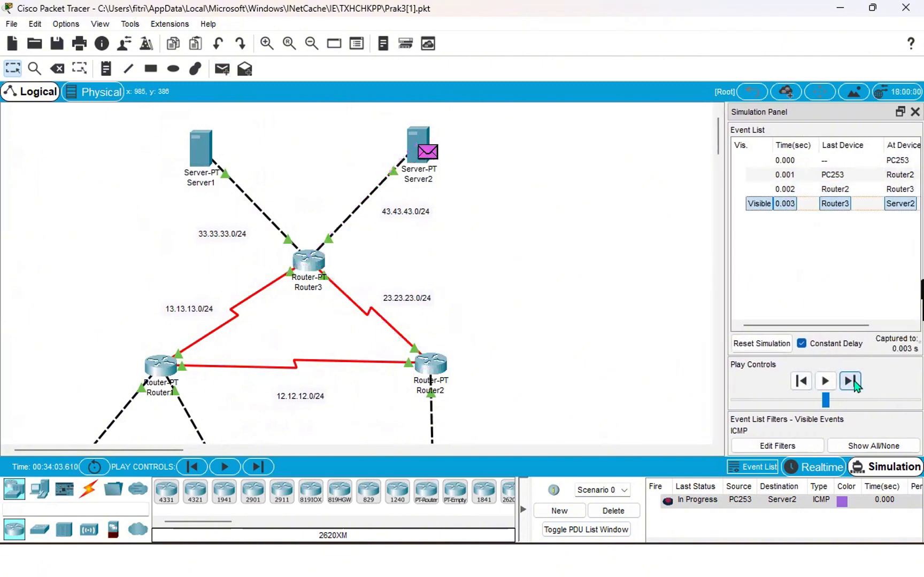
click(853, 381)
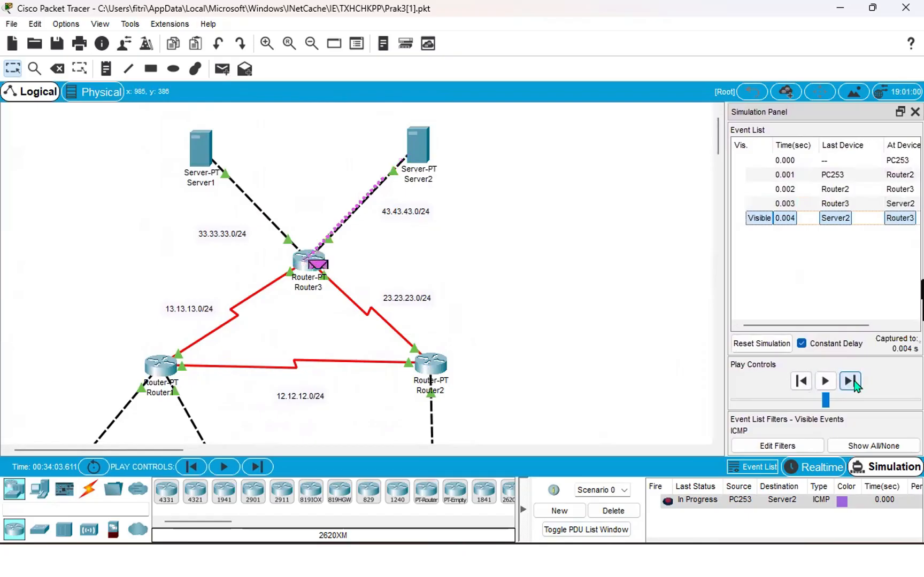
click(854, 382)
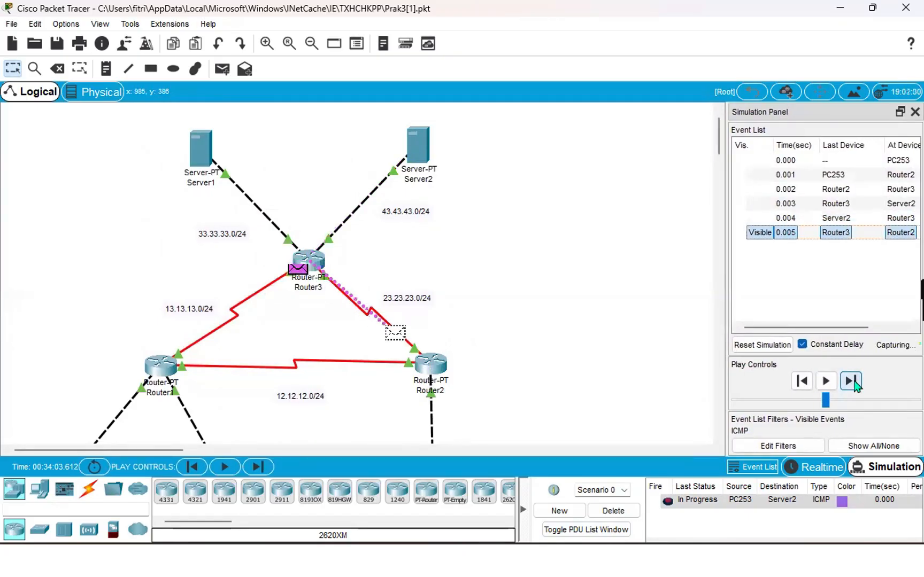
click(851, 382)
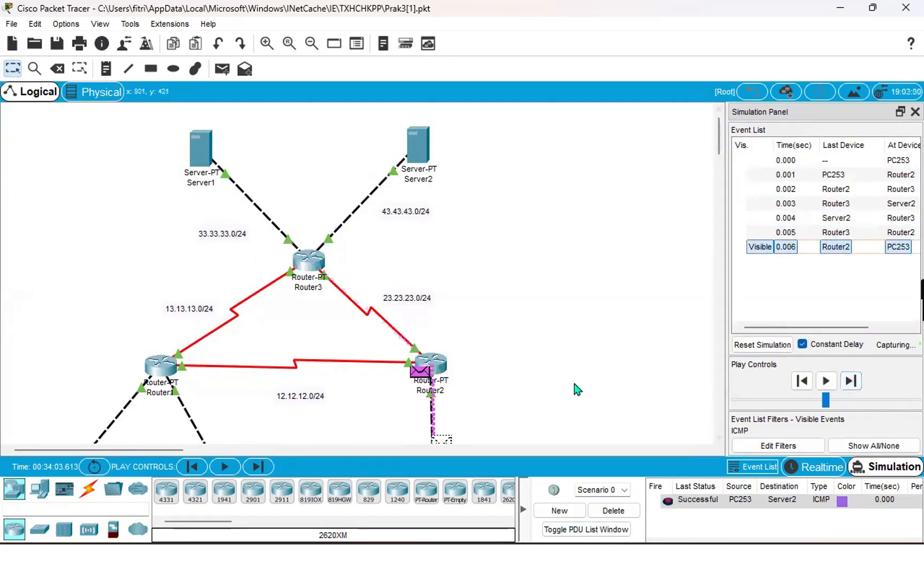
scroll(575, 388, down, 5)
scroll(576, 389, up, 5)
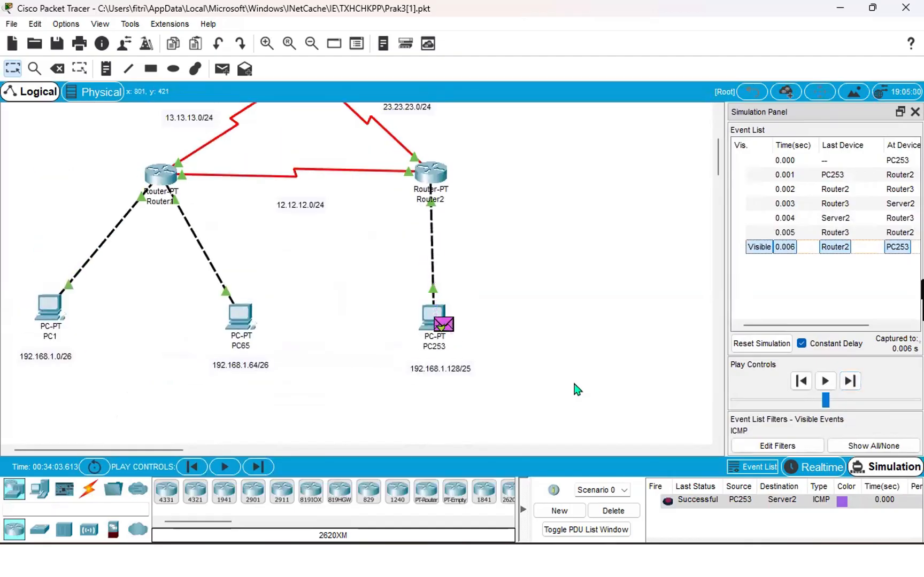
scroll(576, 389, up, 2)
Step: Delete the current PDU scenario and add a simple PDU from Server1 to Server2
click(628, 515)
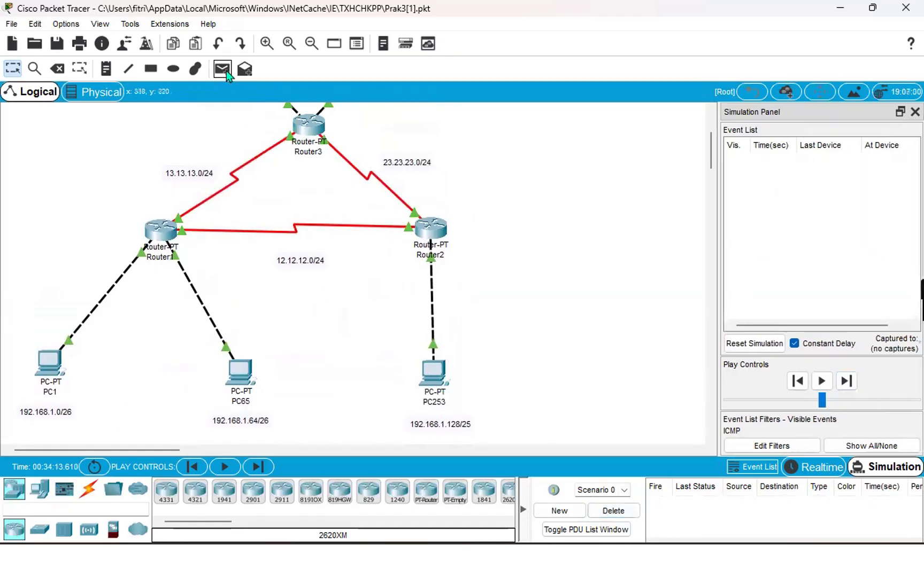
click(222, 69)
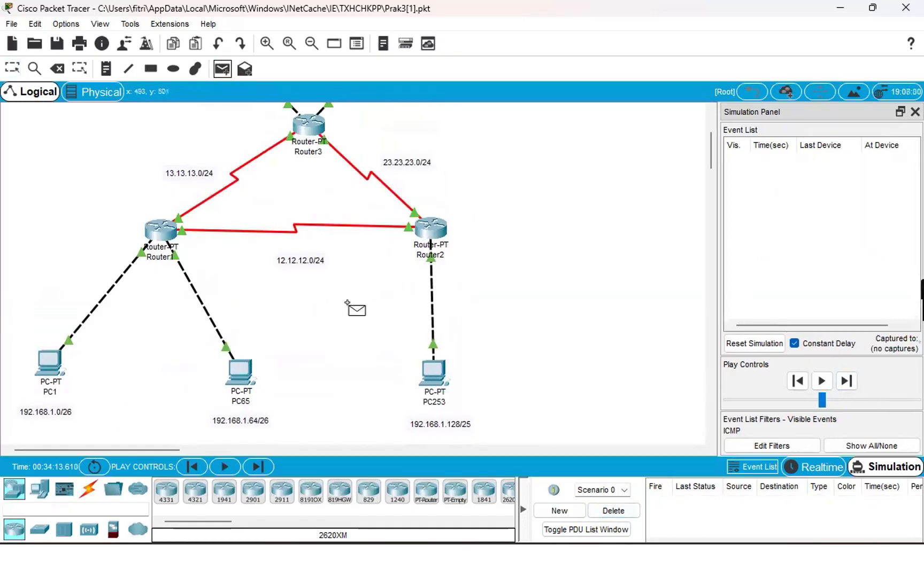
scroll(346, 303, up, 3)
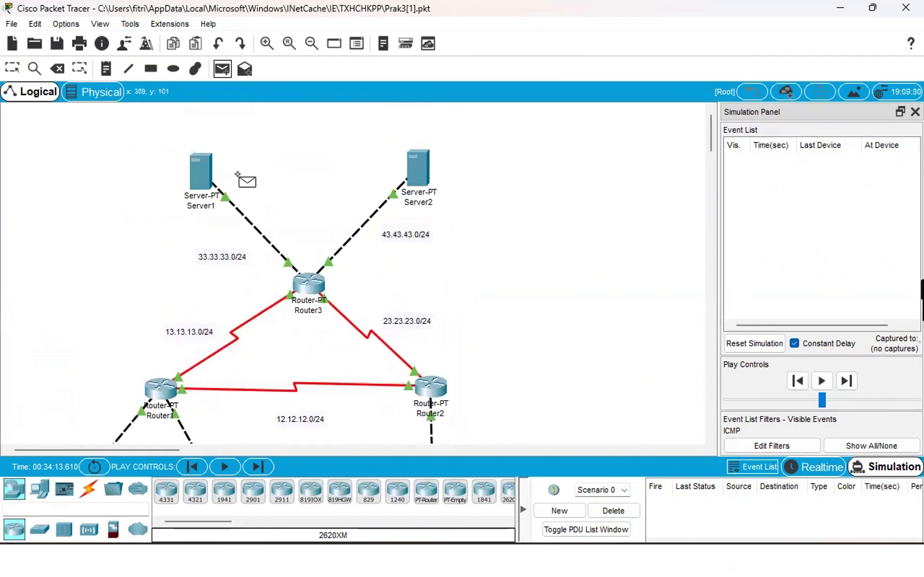
click(196, 168)
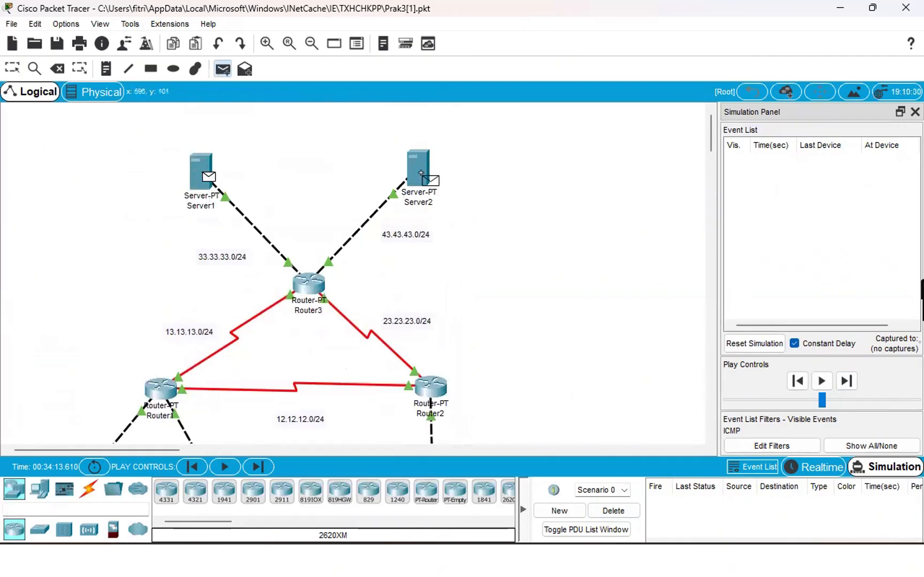
click(419, 170)
Step: Advance the simulation event by event until the packet has reached Server2 through Router3 and its reply is back at Server1
click(849, 383)
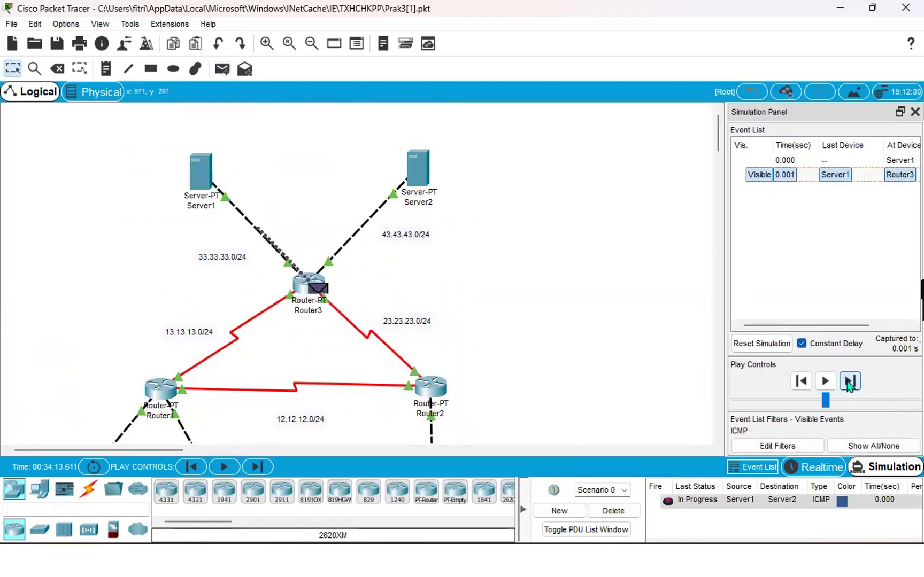
click(850, 382)
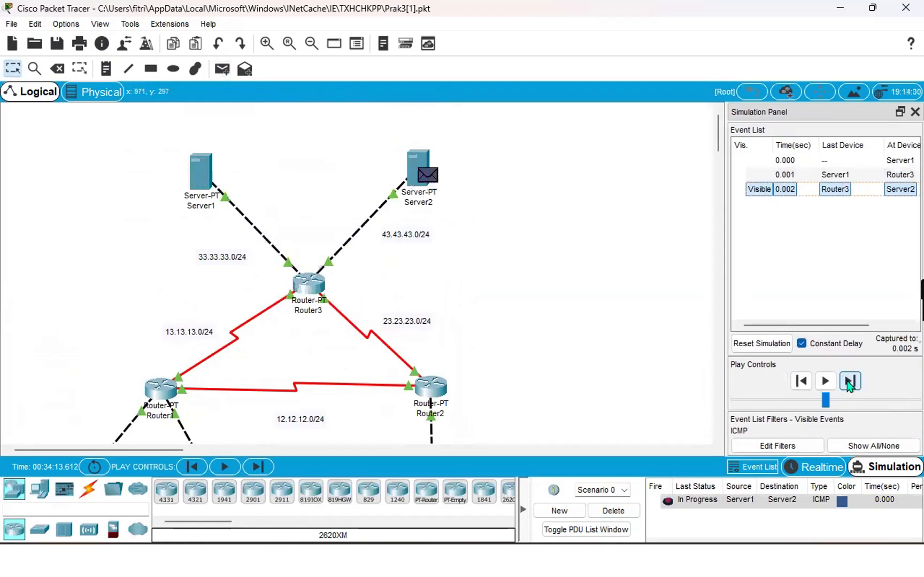
click(849, 383)
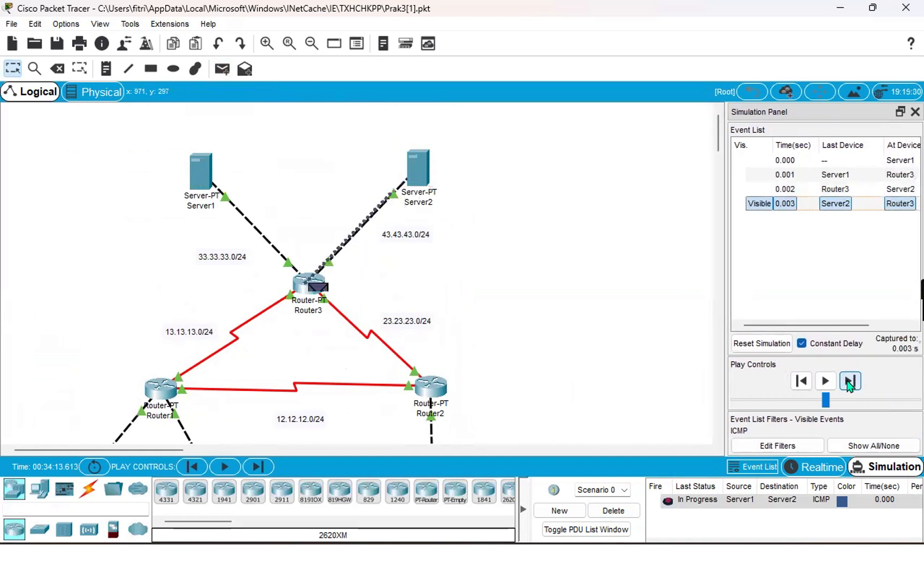
click(849, 383)
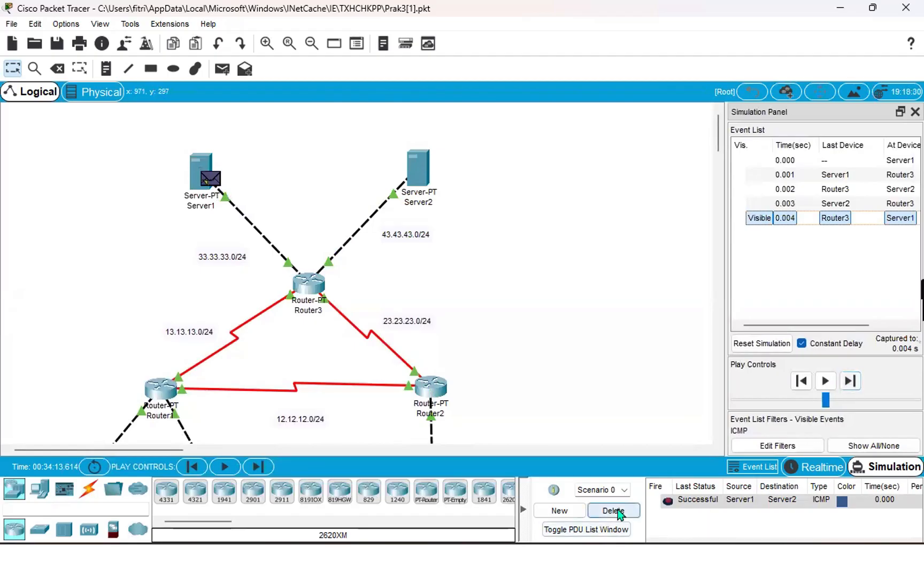
Step: Delete the current PDU scenario and add a simple PDU from Server1 to PC1
click(614, 511)
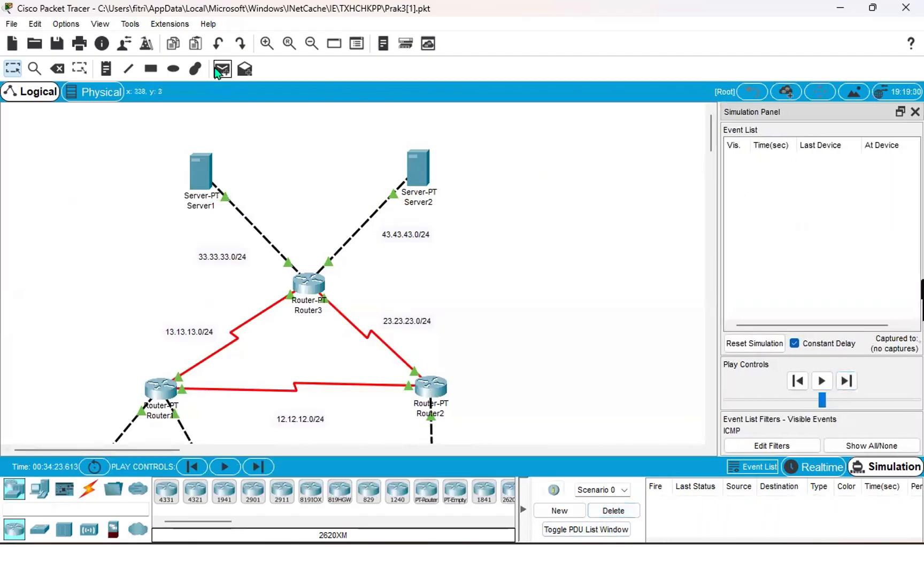
click(199, 176)
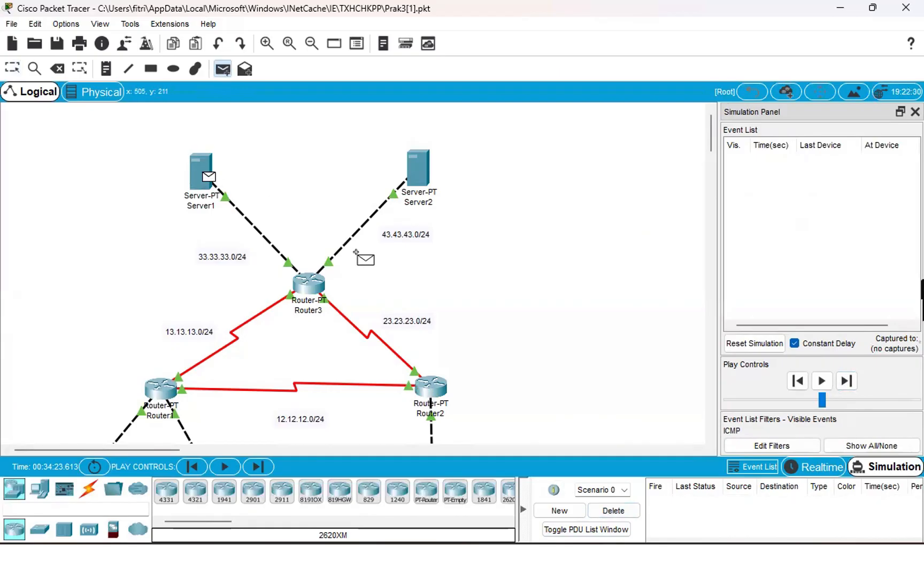
scroll(356, 252, down, 3)
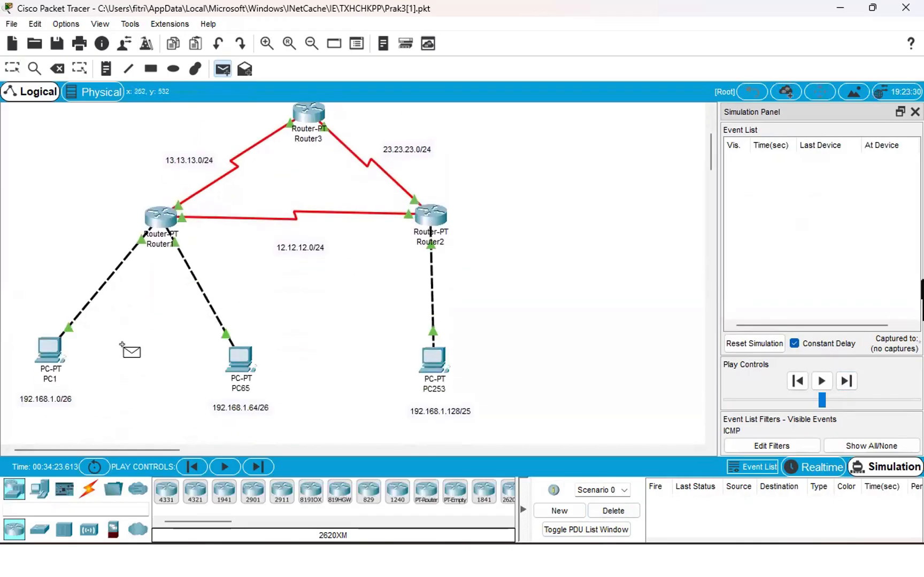
click(51, 359)
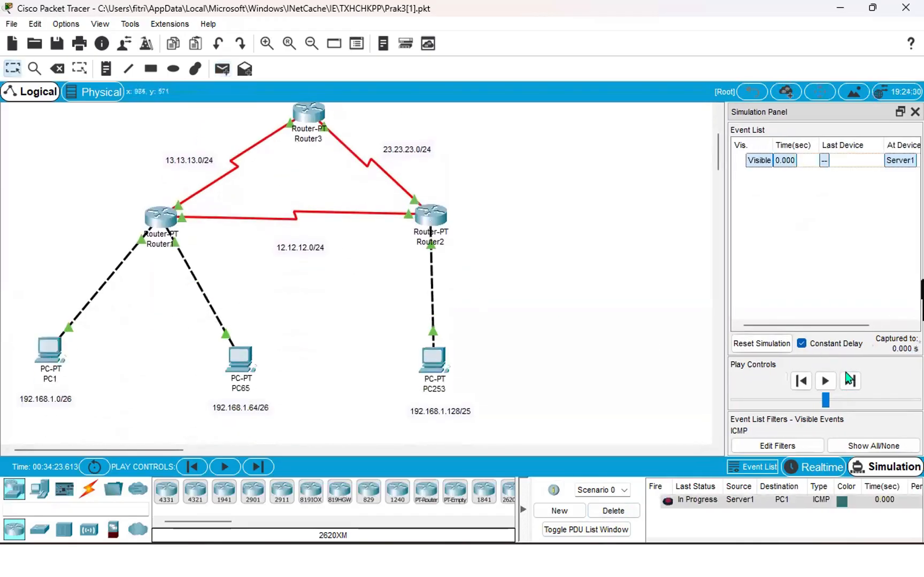
Step: Advance the simulation event by event until the packet has reached PC1 through Router3 and Router1 and its reply is back at Server1
click(849, 382)
scroll(495, 313, up, 3)
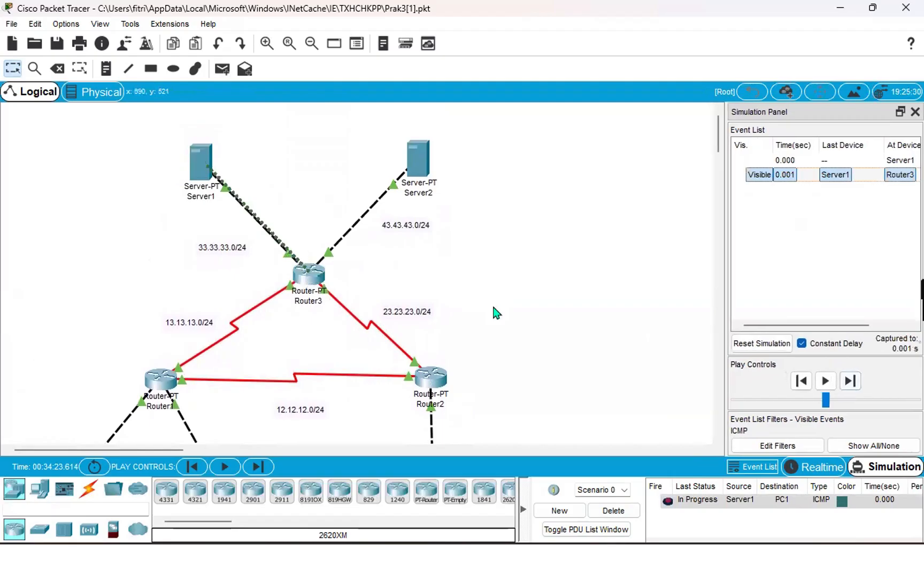
click(850, 382)
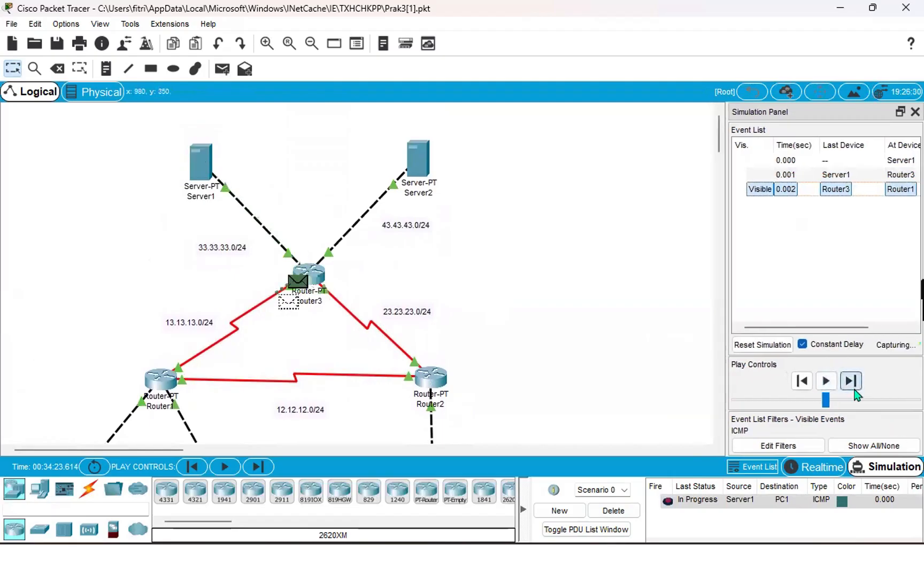
scroll(541, 396, down, 3)
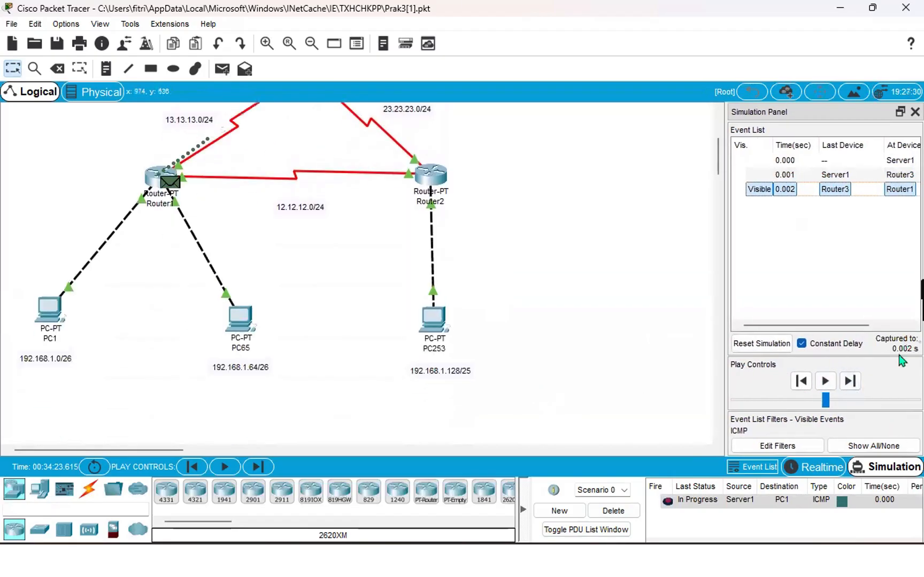
click(850, 381)
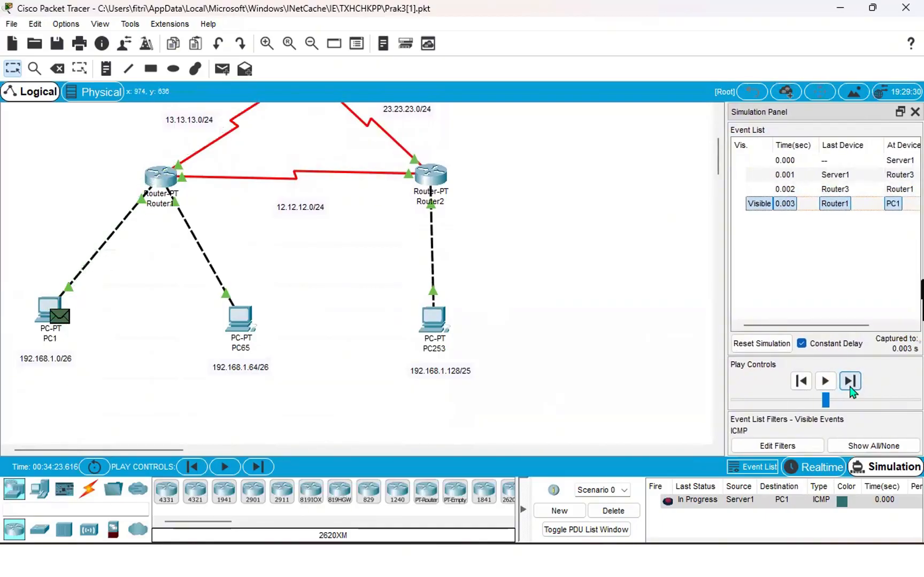
click(850, 388)
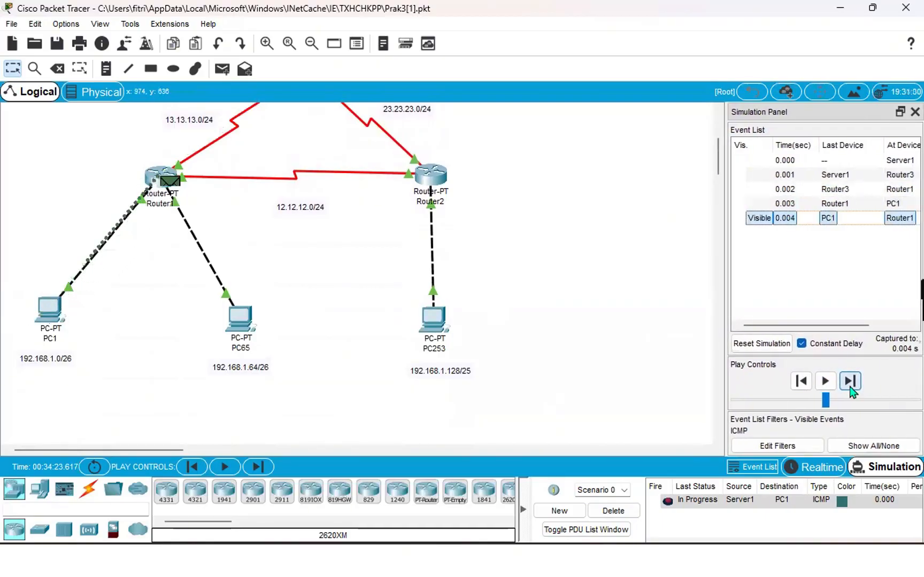
click(850, 392)
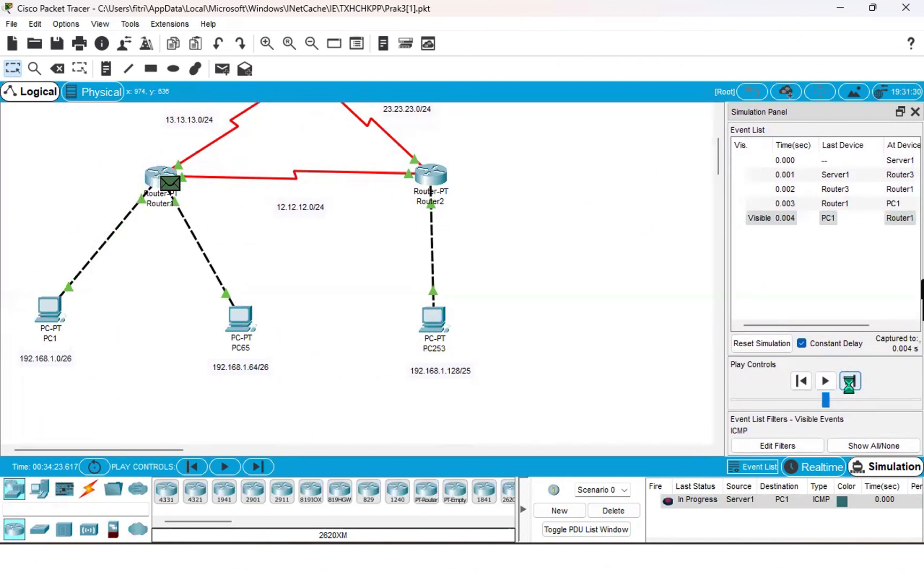
scroll(573, 388, up, 3)
scroll(573, 388, up, 3)
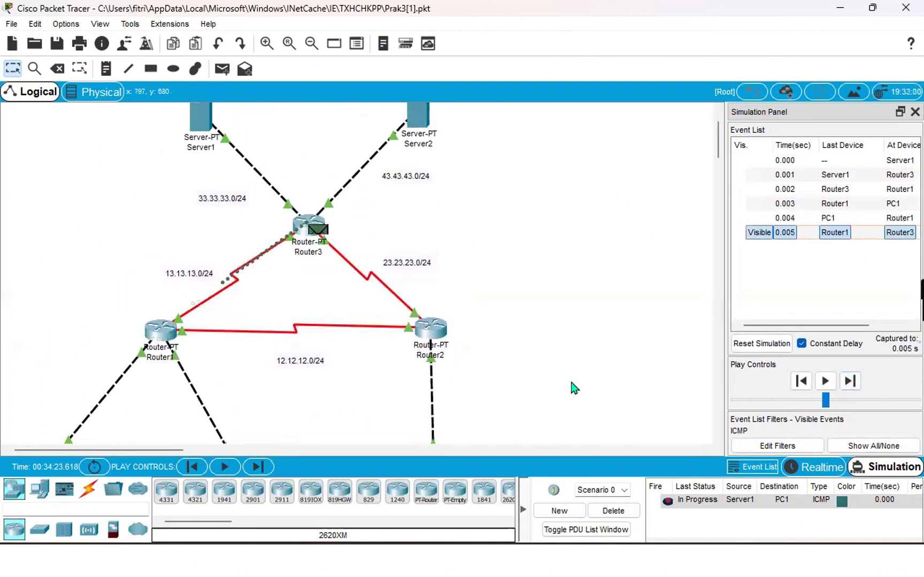
click(850, 381)
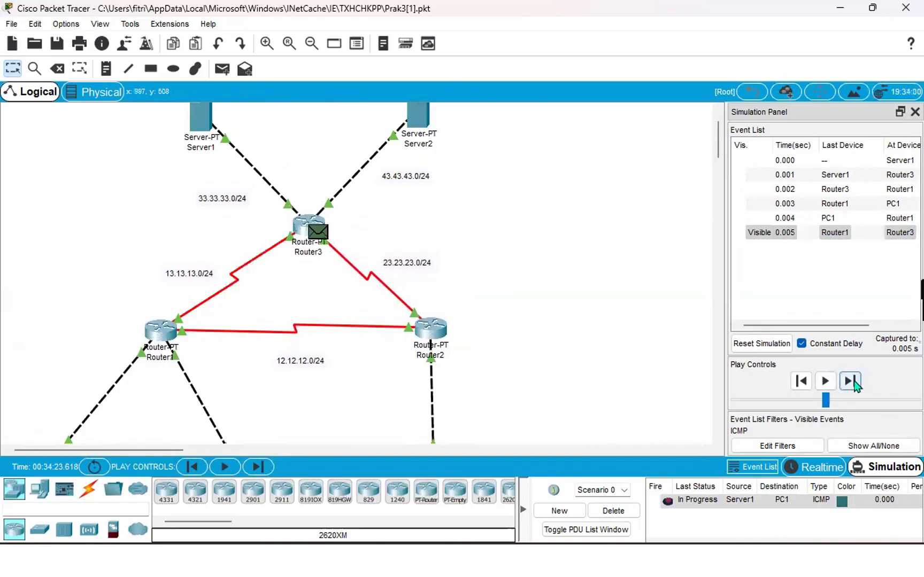
scroll(663, 329, up, 2)
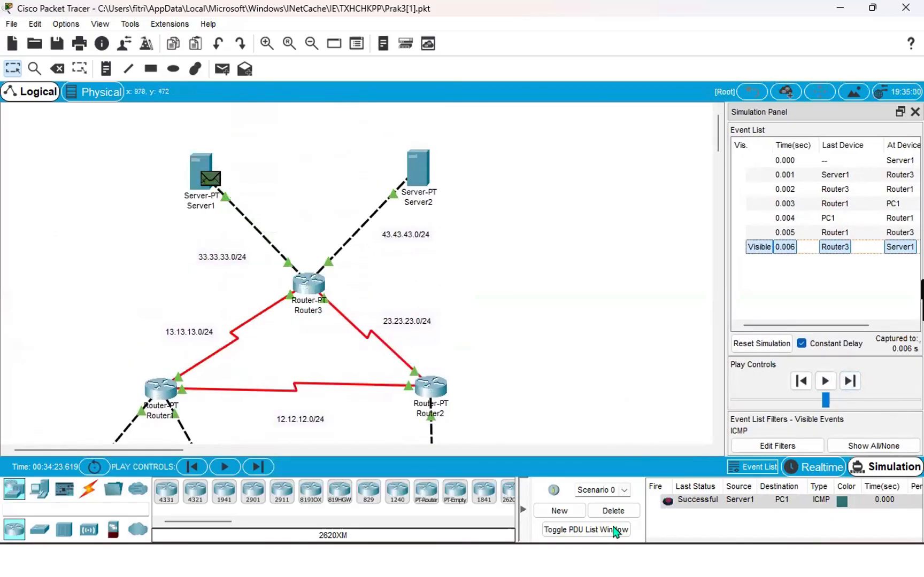
Step: Delete the current PDU scenario and add a simple PDU from Server1 to PC65
click(620, 512)
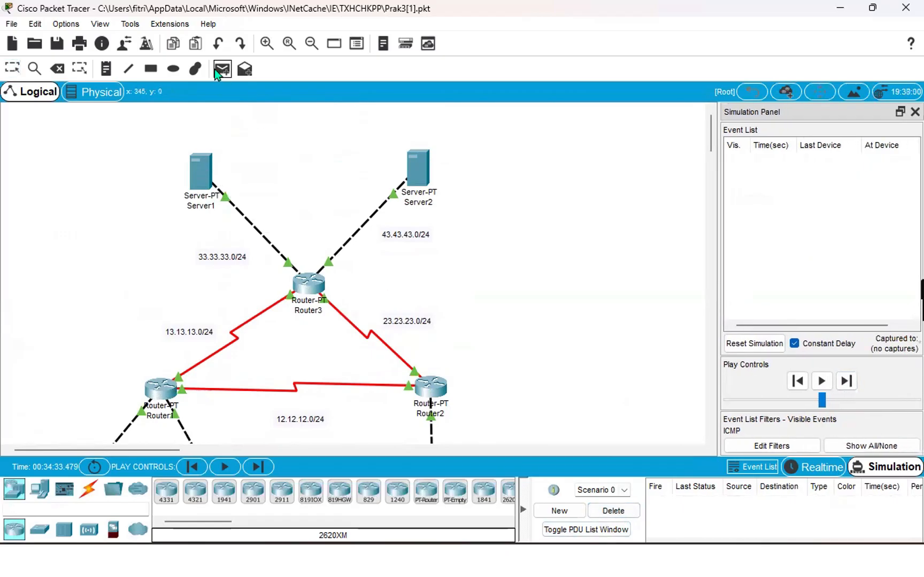
scroll(300, 278, down, 5)
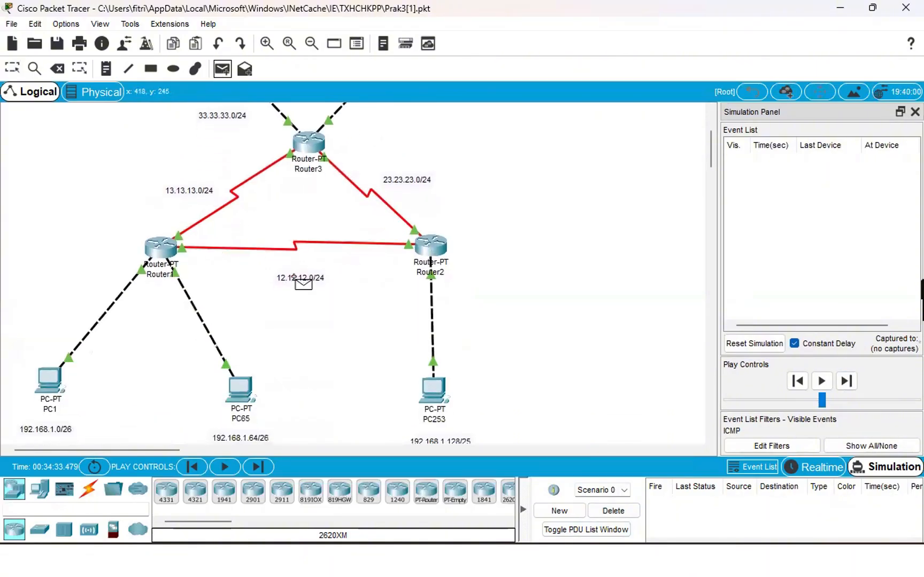
scroll(273, 257, up, 5)
click(196, 182)
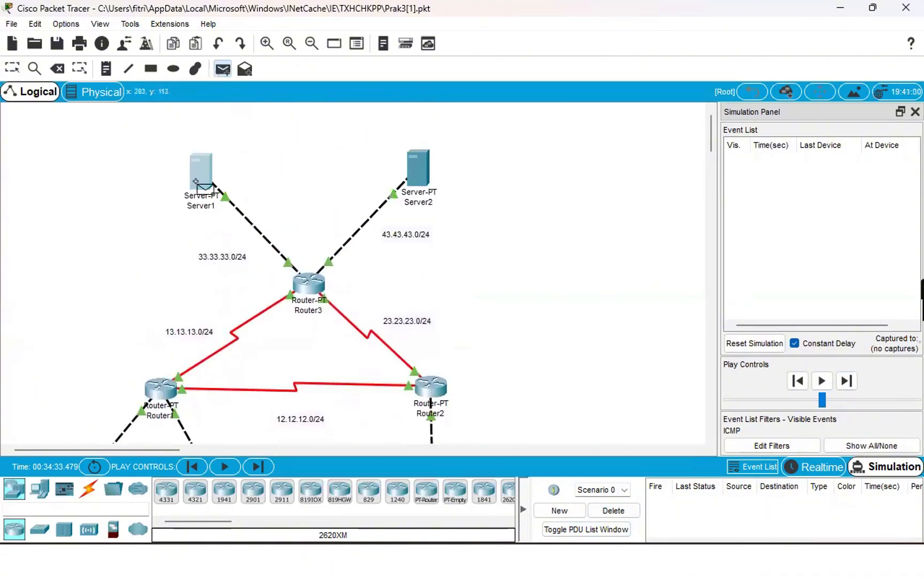
scroll(208, 289, down, 5)
scroll(209, 292, down, 2)
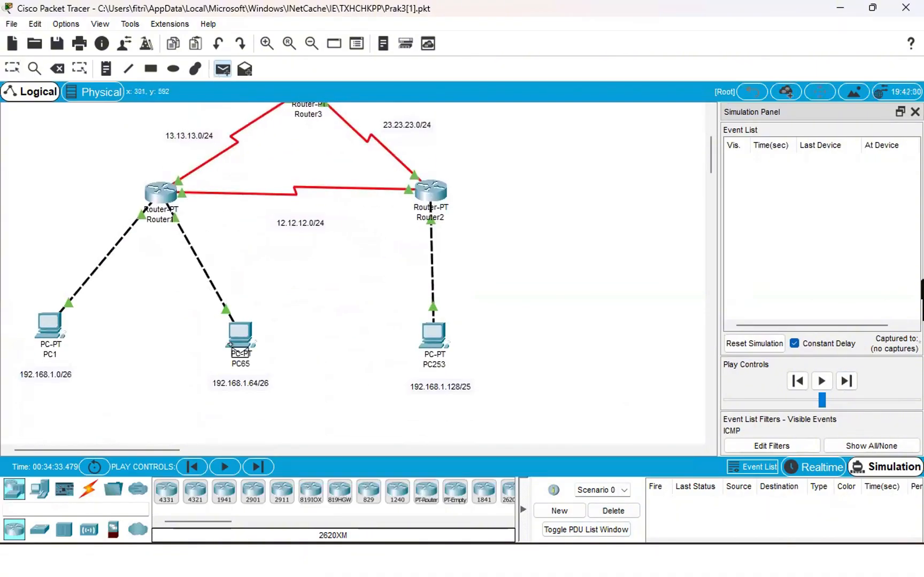
click(240, 345)
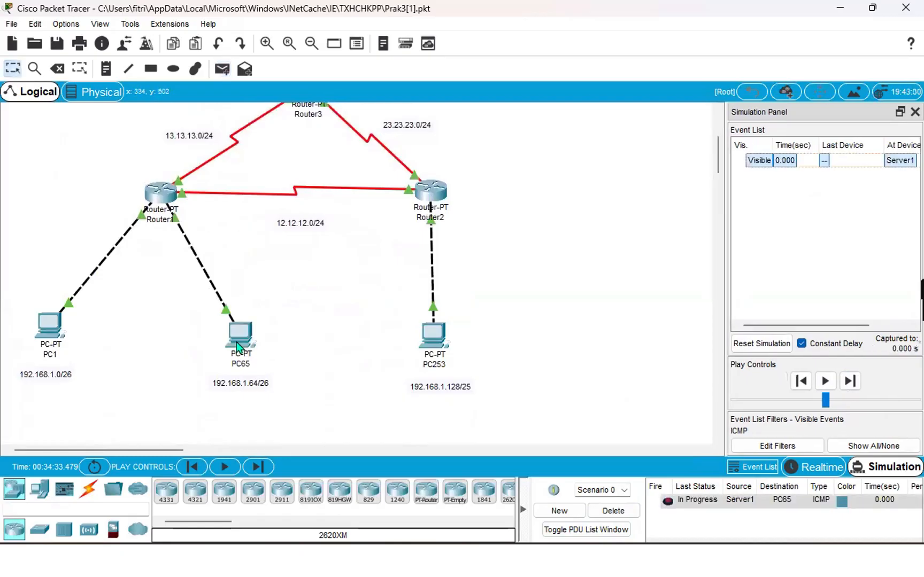
Step: Advance the simulation event by event until the packet has reached PC65 through Router3 and Router1 and its reply is back at Server1
click(846, 385)
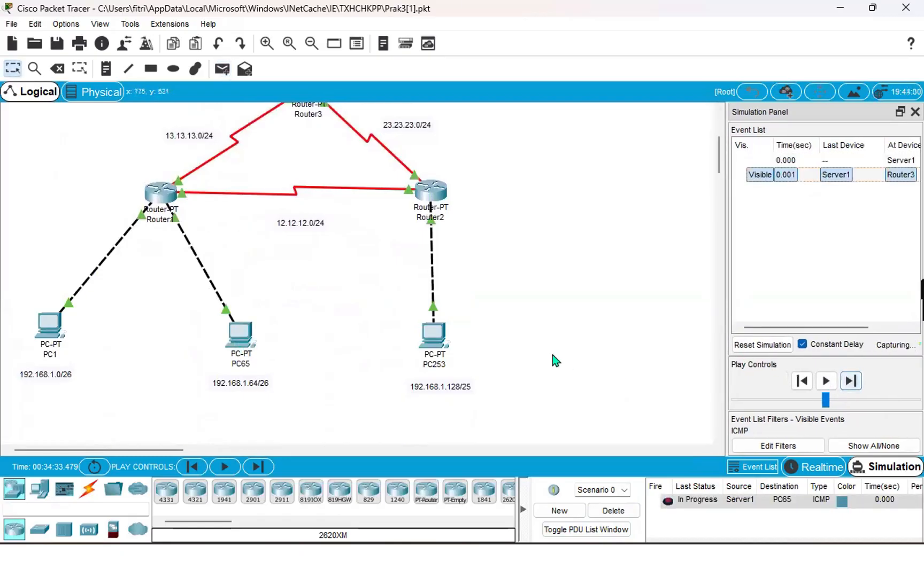
scroll(556, 361, up, 6)
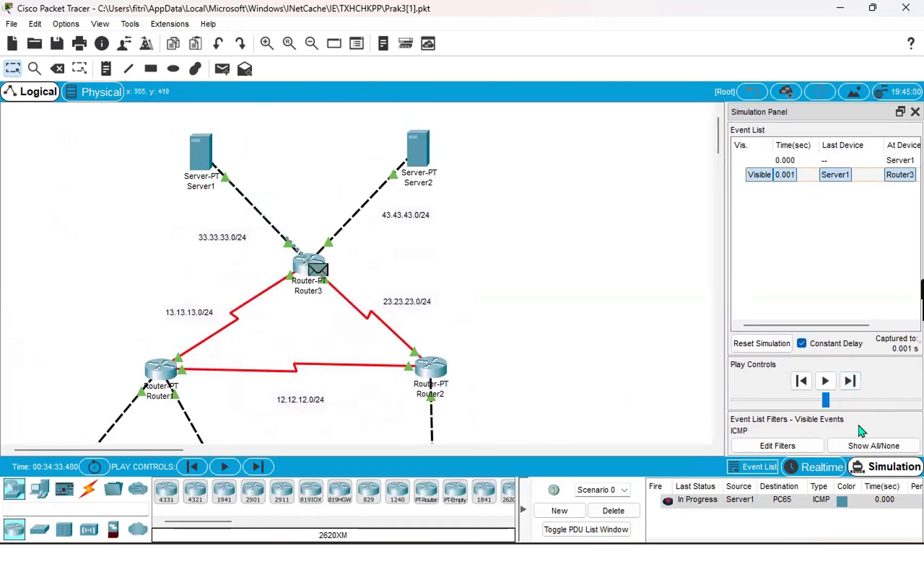
click(846, 384)
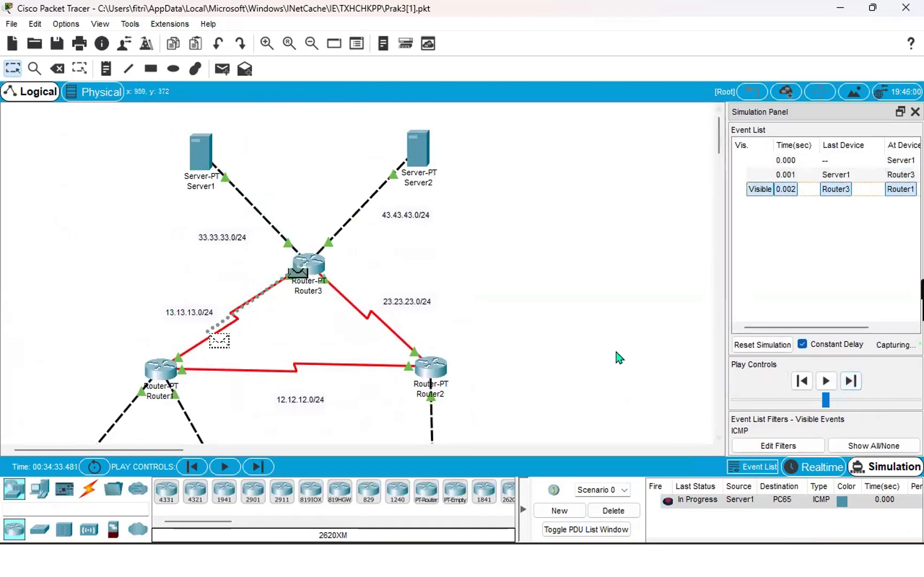
scroll(617, 357, down, 2)
scroll(617, 356, down, 2)
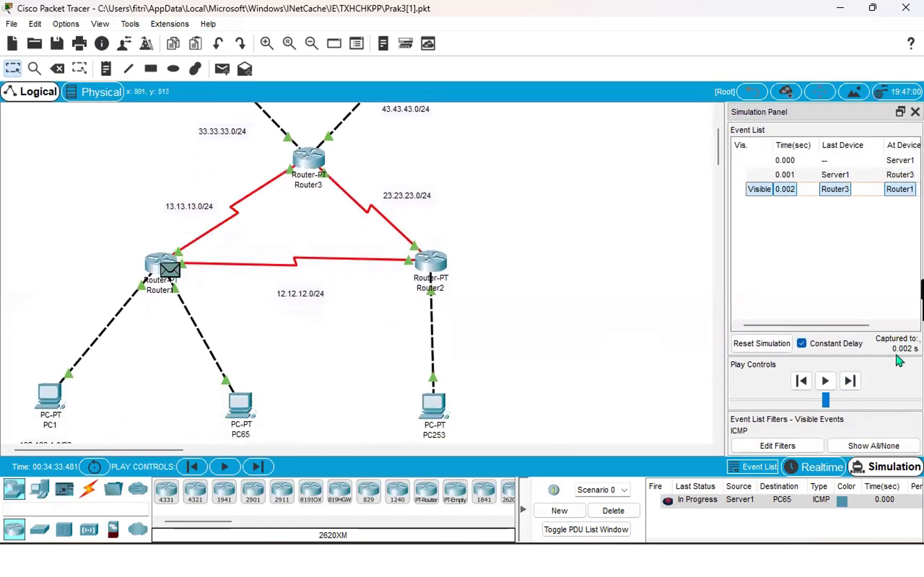
click(850, 382)
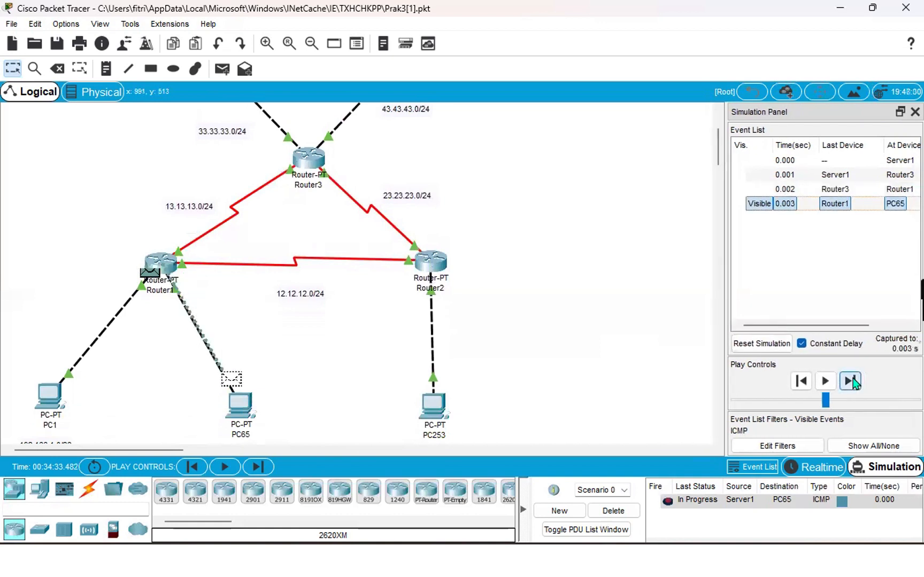
click(851, 382)
scroll(553, 353, up, 3)
scroll(552, 353, up, 1)
click(853, 390)
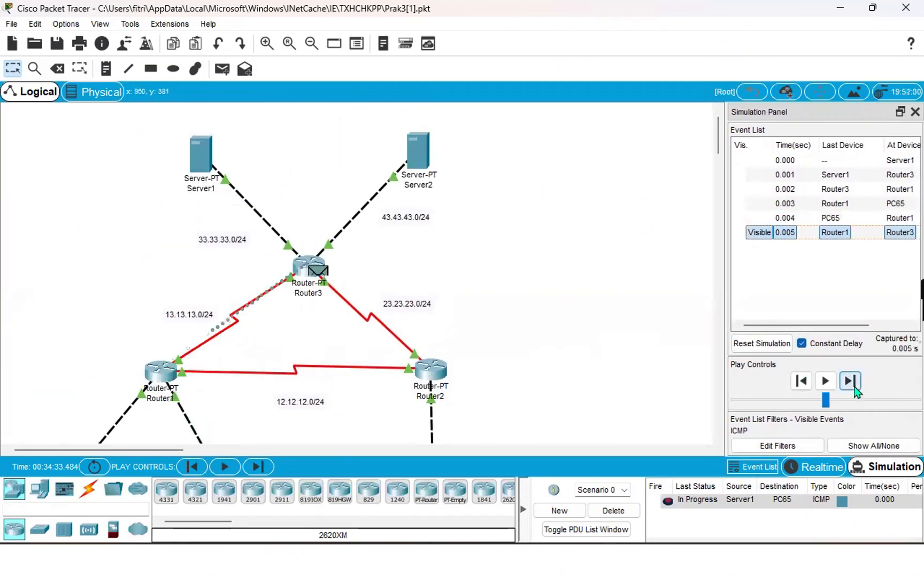
click(850, 381)
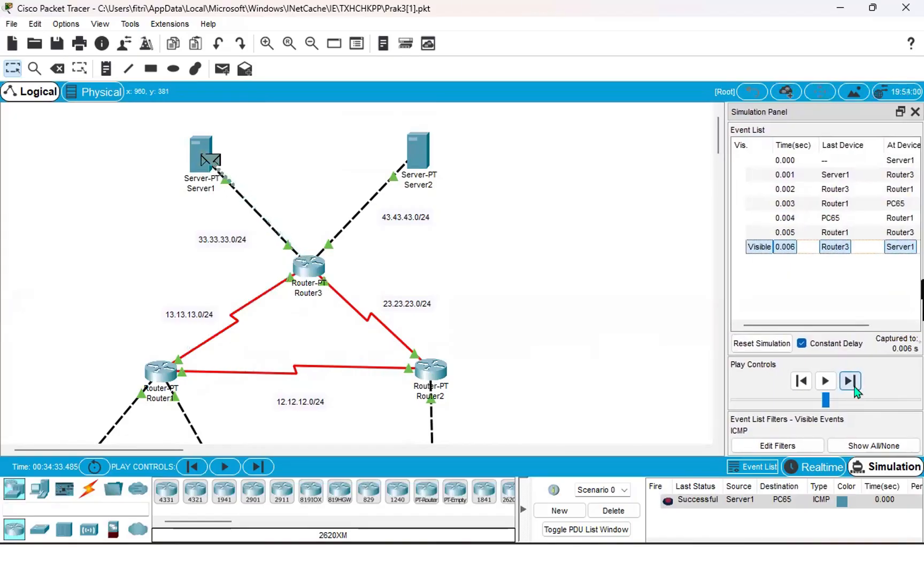
Step: Delete the current PDU scenario and add a simple PDU from Server1 to PC253
click(621, 515)
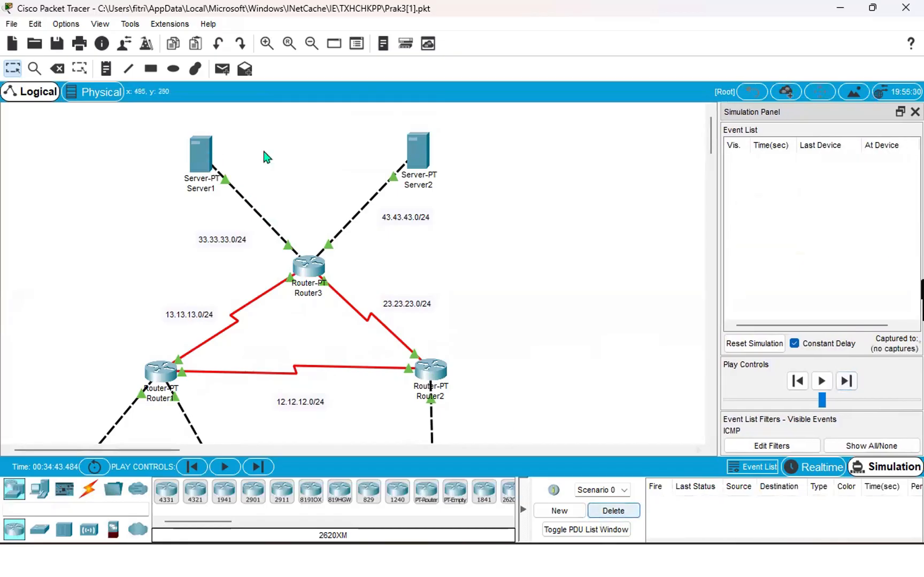
click(221, 71)
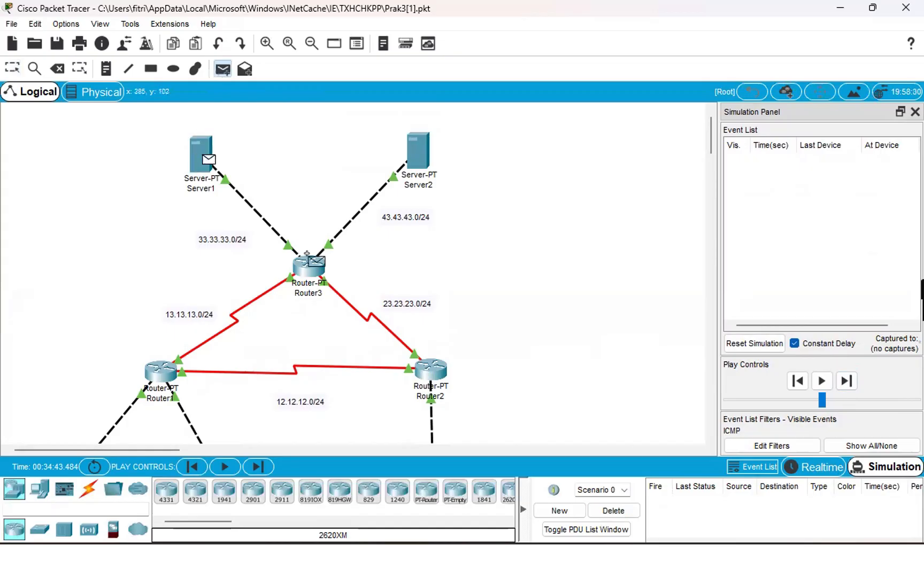
scroll(350, 350, down, 1)
scroll(352, 353, down, 4)
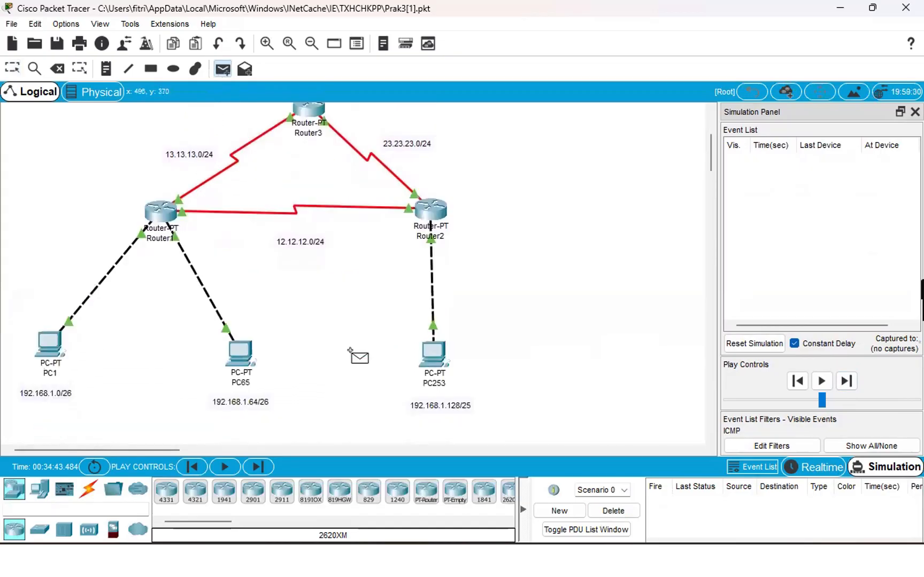
click(436, 348)
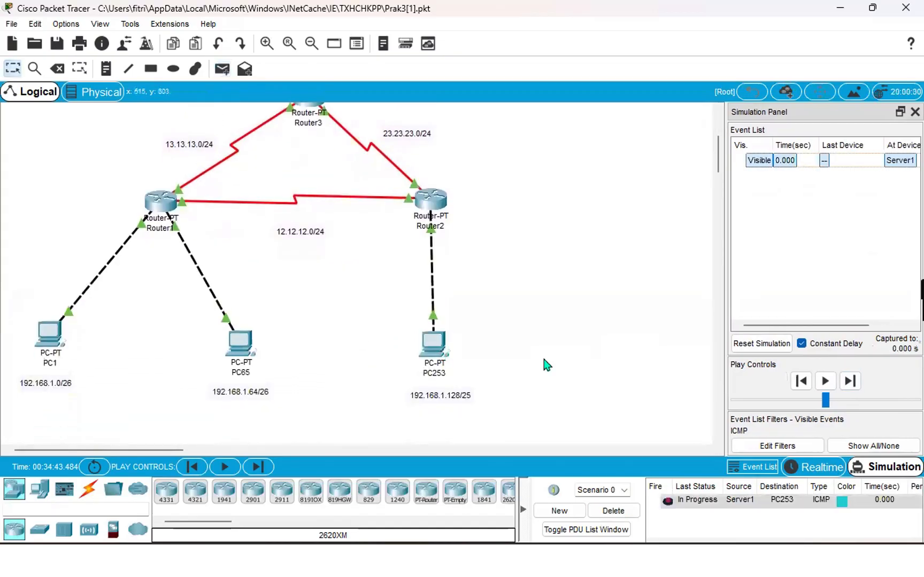
Step: Advance the simulation event by event until PC253's reply is back at Server1 through Router2 and Router3, and delete the scenario
click(850, 381)
scroll(551, 342, up, 3)
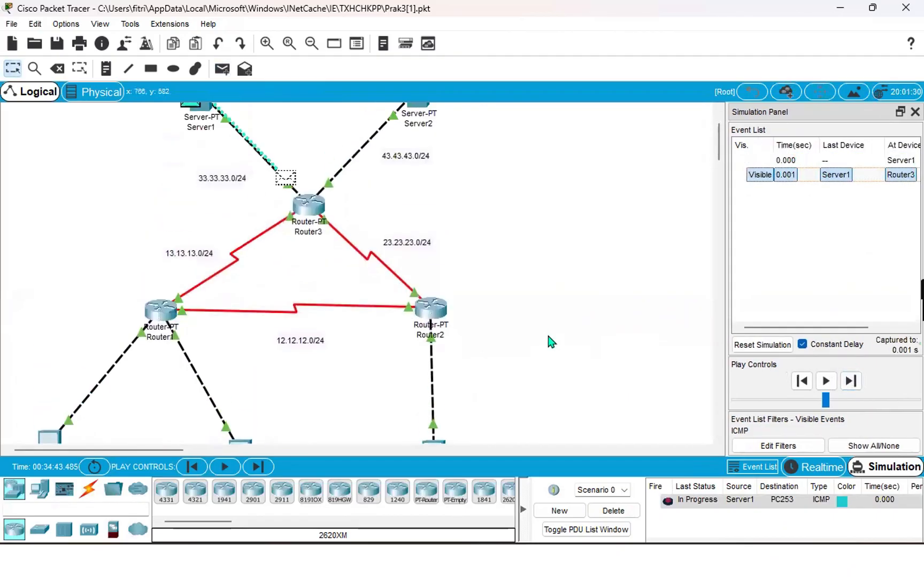
click(849, 381)
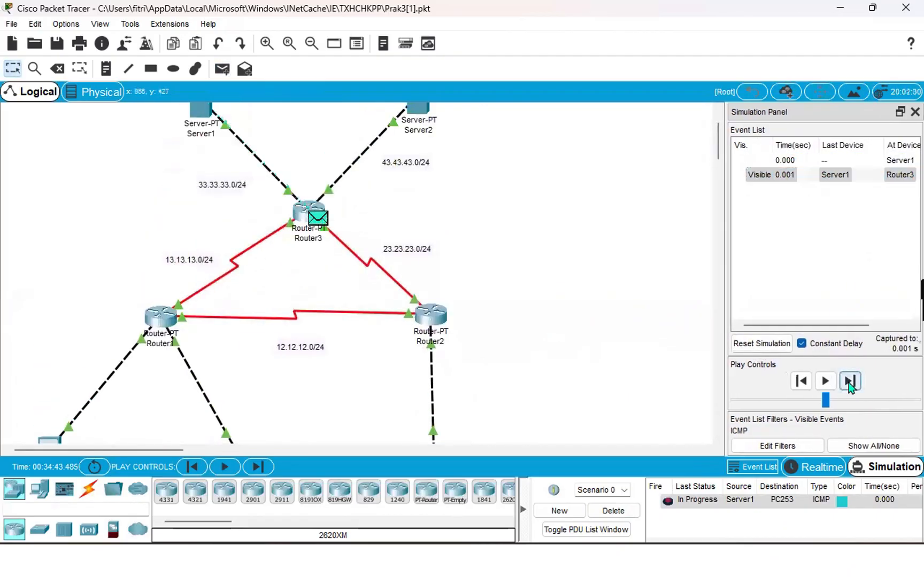
scroll(654, 408, down, 1)
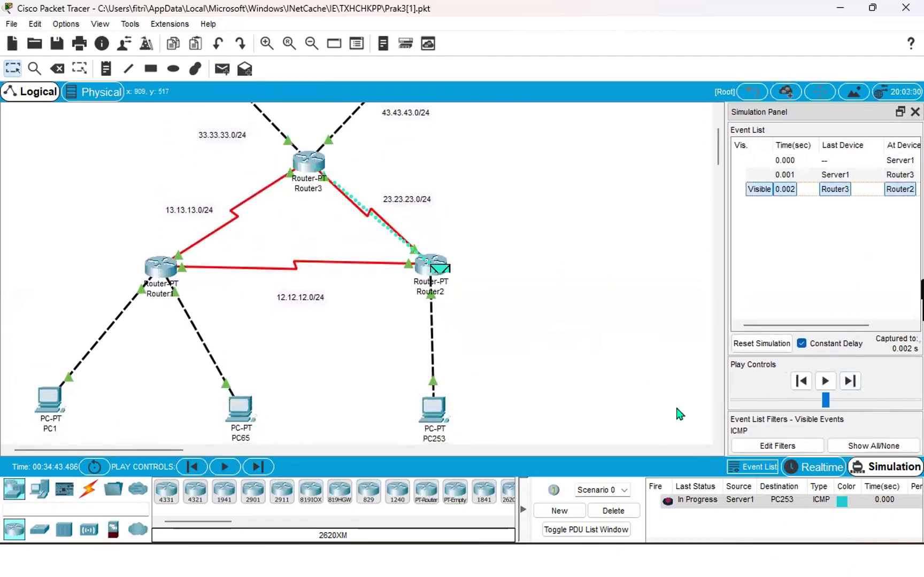
click(855, 382)
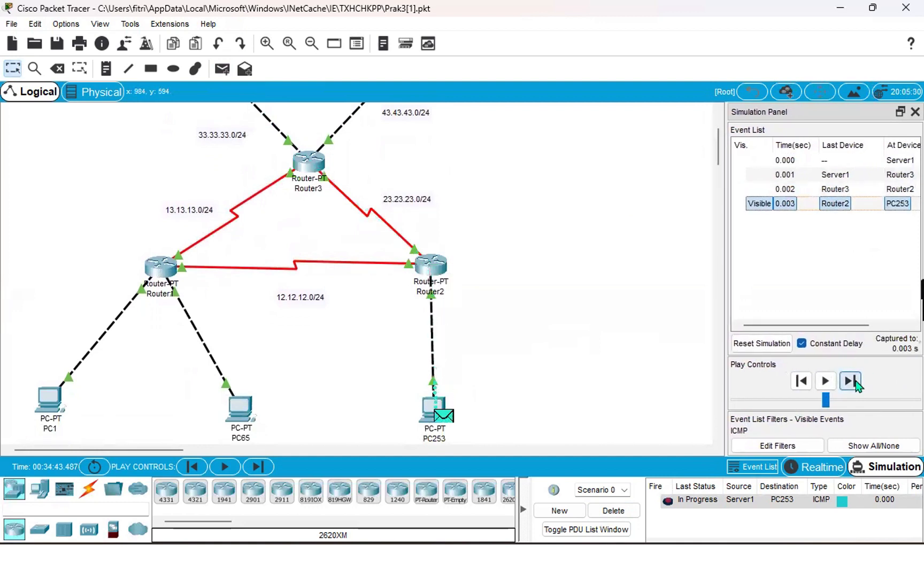
click(855, 382)
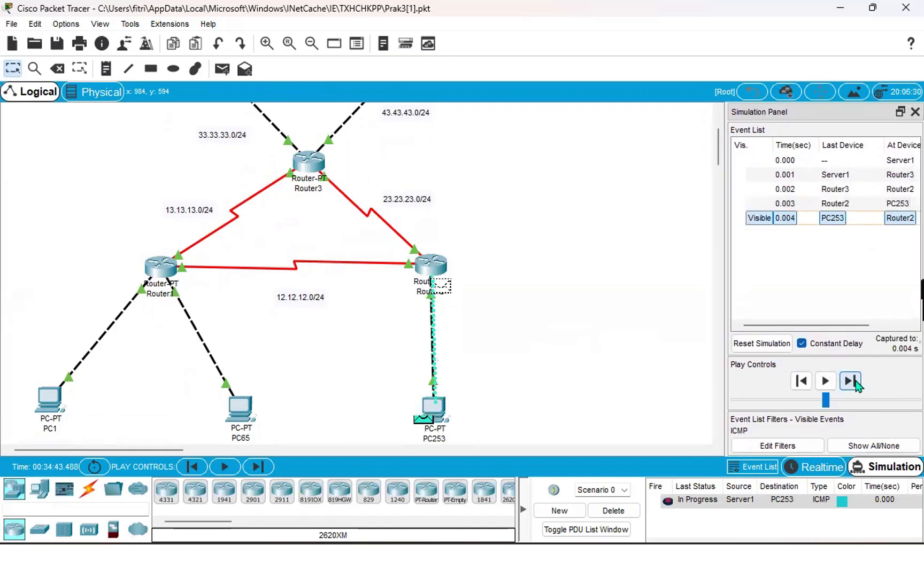
click(850, 381)
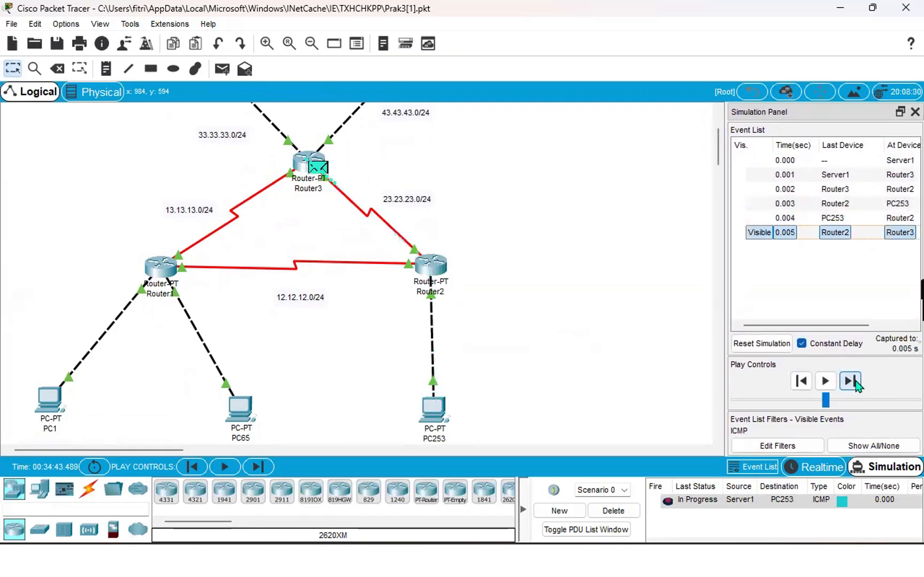
click(850, 381)
scroll(614, 359, up, 4)
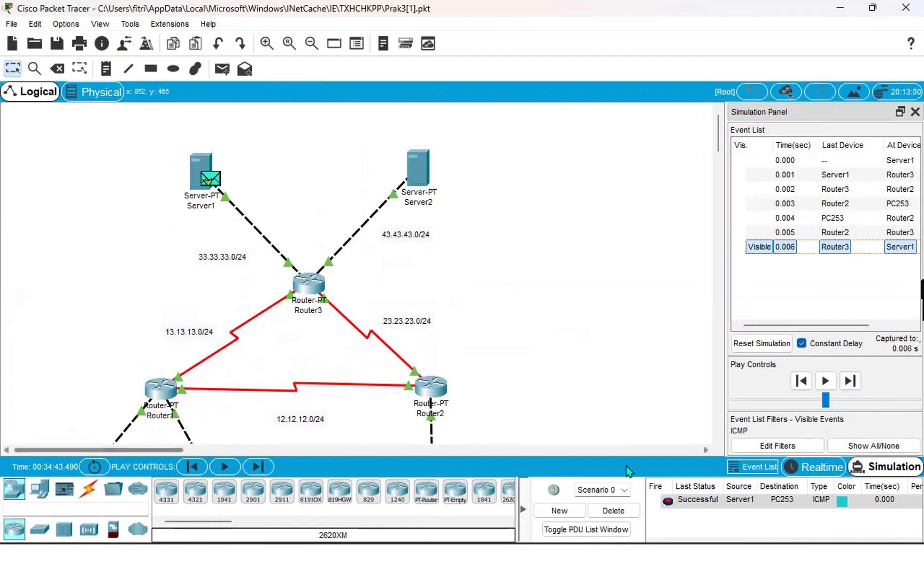
click(614, 511)
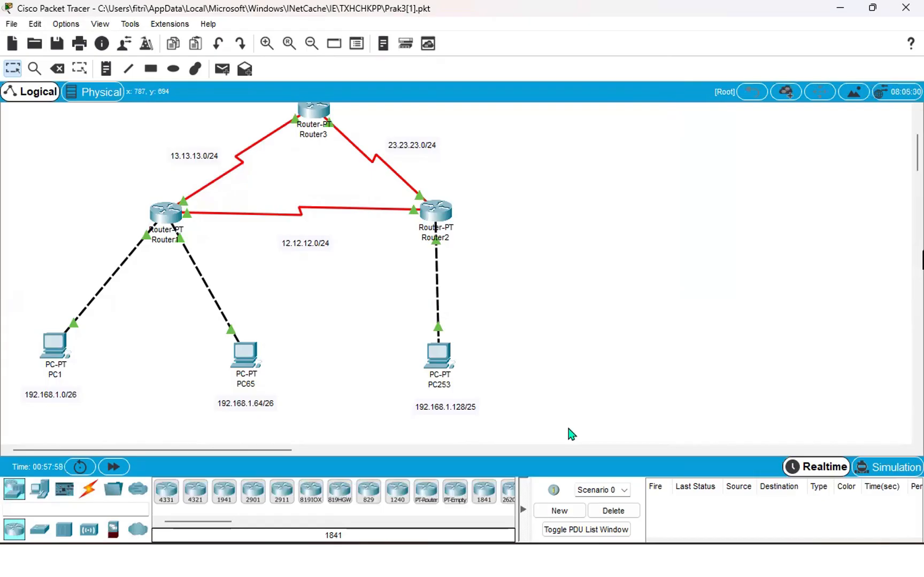
Step: Trace the route from PC1 to 192.168.1.65 in its command prompt with tracert, and minimize the PC1 window
click(62, 357)
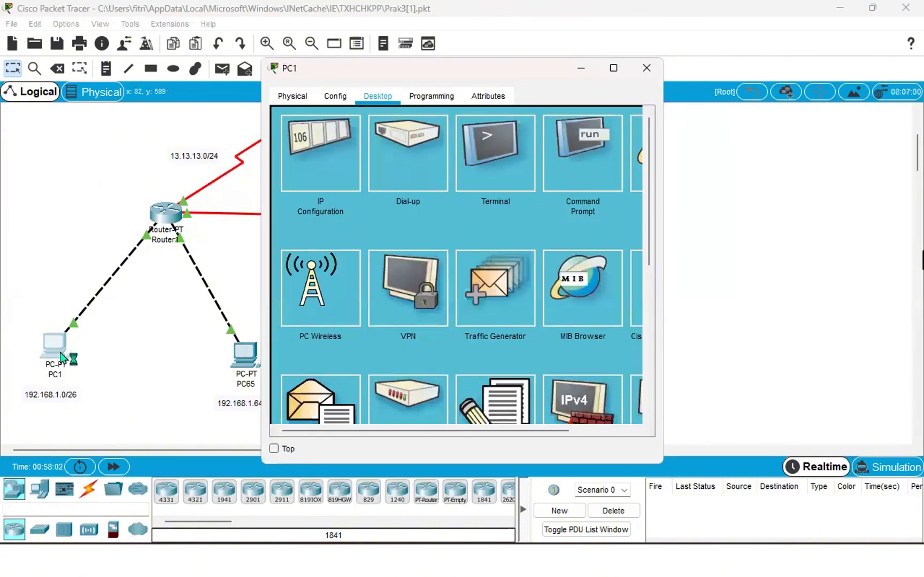
click(549, 165)
text(tracert)
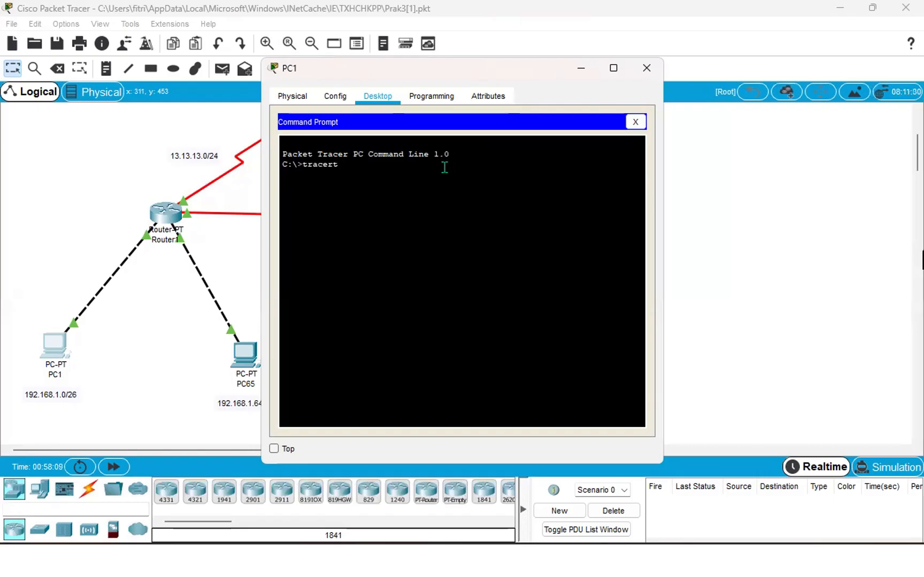
text( 1)
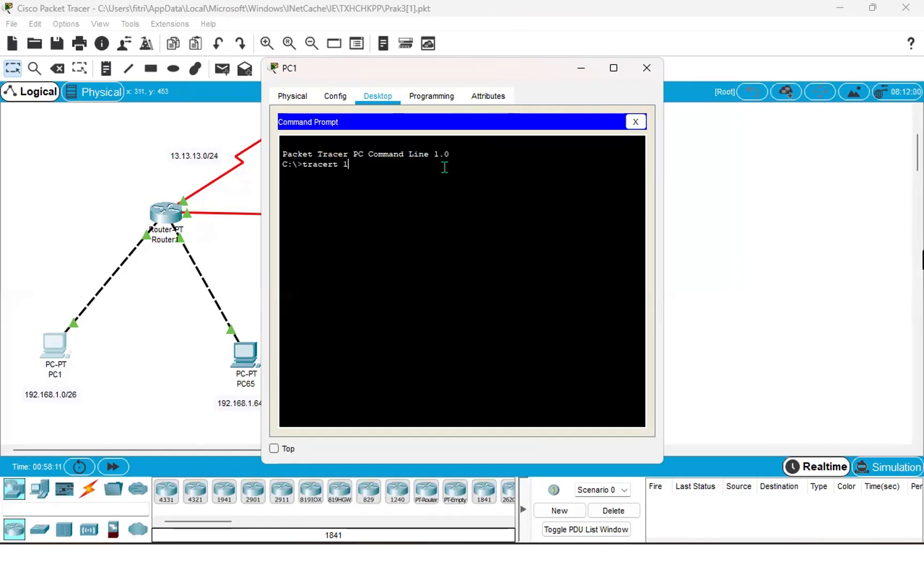
text(92.168.1.65)
key(Return)
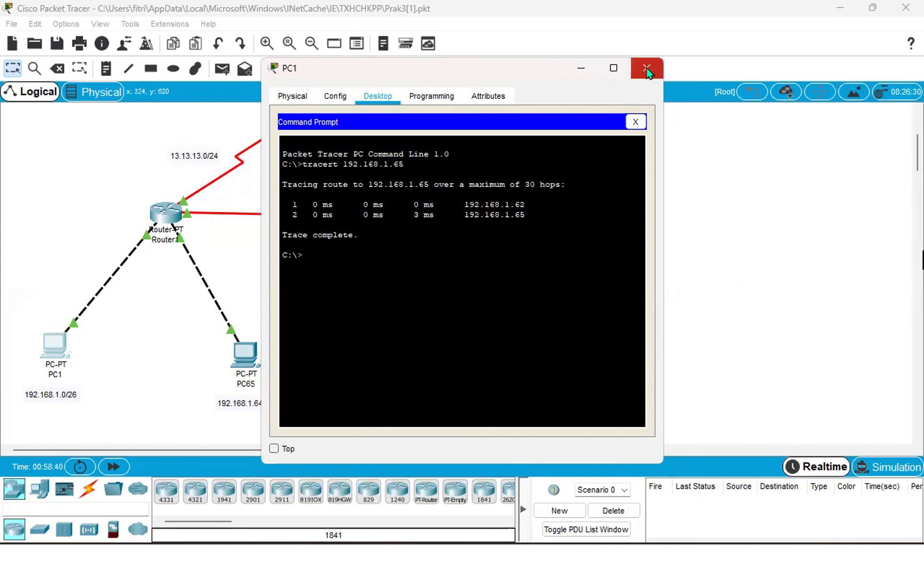
click(583, 69)
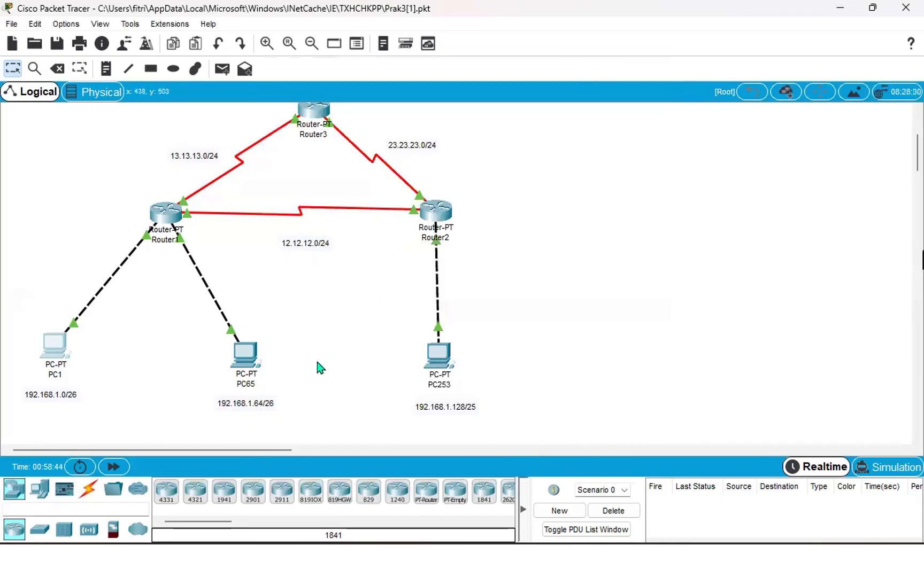
Step: Trace the route from PC1 to 192.168.1.253 with tracert and place the PC1 window beside the topology to compare the hops
click(54, 353)
text(tracerct)
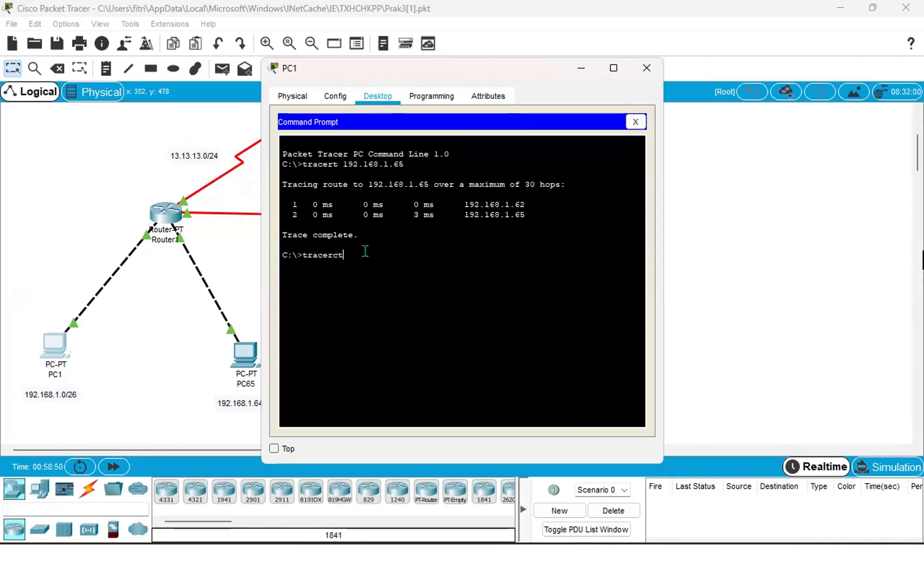
key(BackSpace)
key(BackSpace)
text(t 192.168)
key(BackSpace)
key(BackSpace)
text(68..1.2)
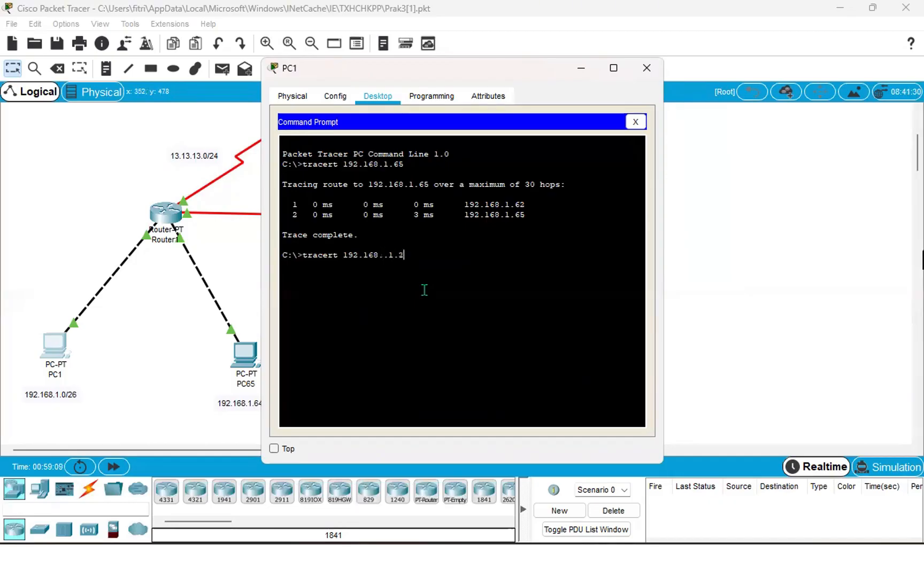
text(53)
key(BackSpace)
key(BackSpace)
key(BackSpace)
key(BackSpace)
key(BackSpace)
key(BackSpace)
text(1.2)
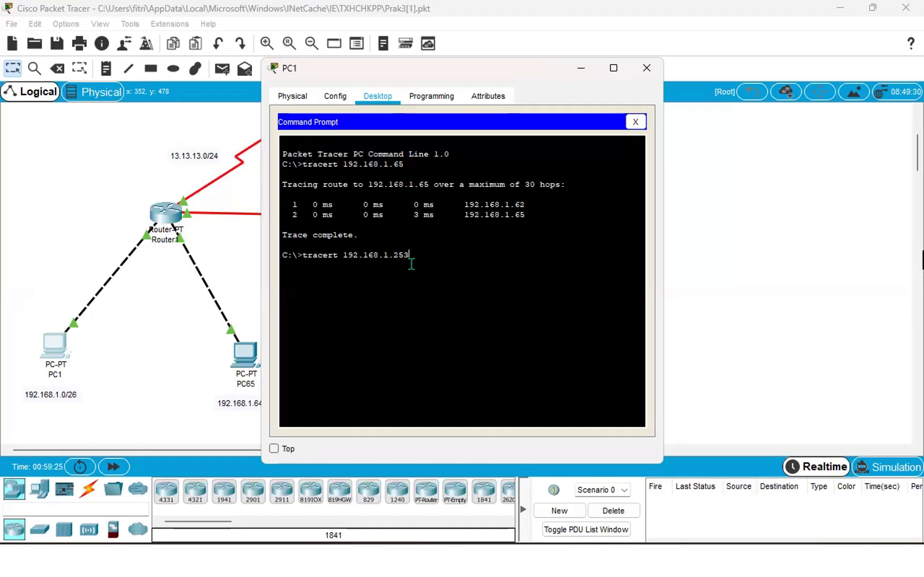
key(Return)
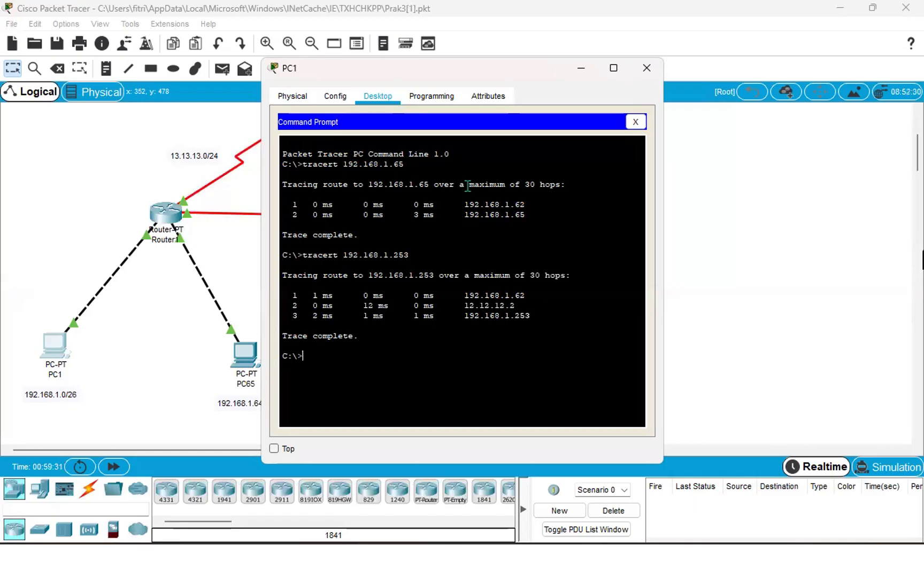
drag(521, 75, 780, 88)
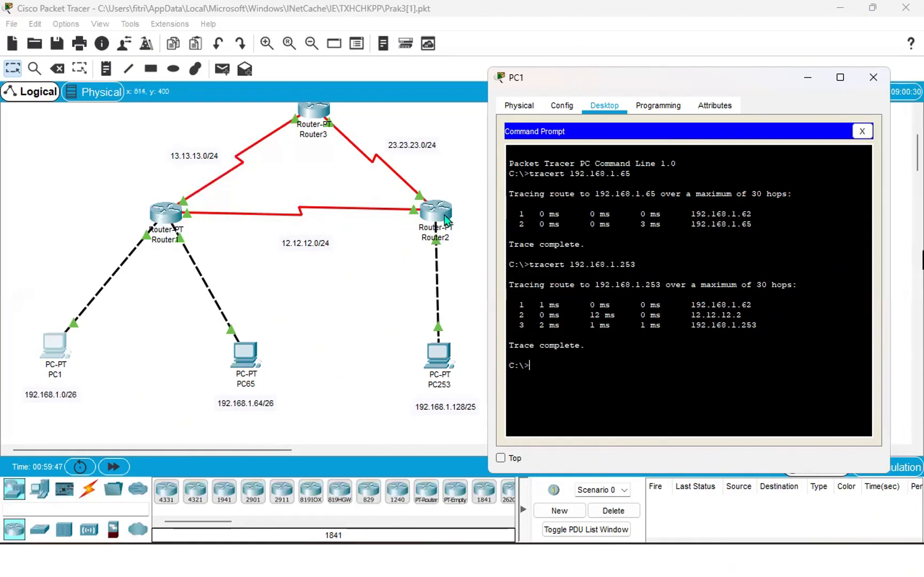
drag(689, 302, 752, 312)
Step: Trace the route from PC1 to Server1 at 33.33.33.1 with tracert and compare the hops with the topology
text(tracert)
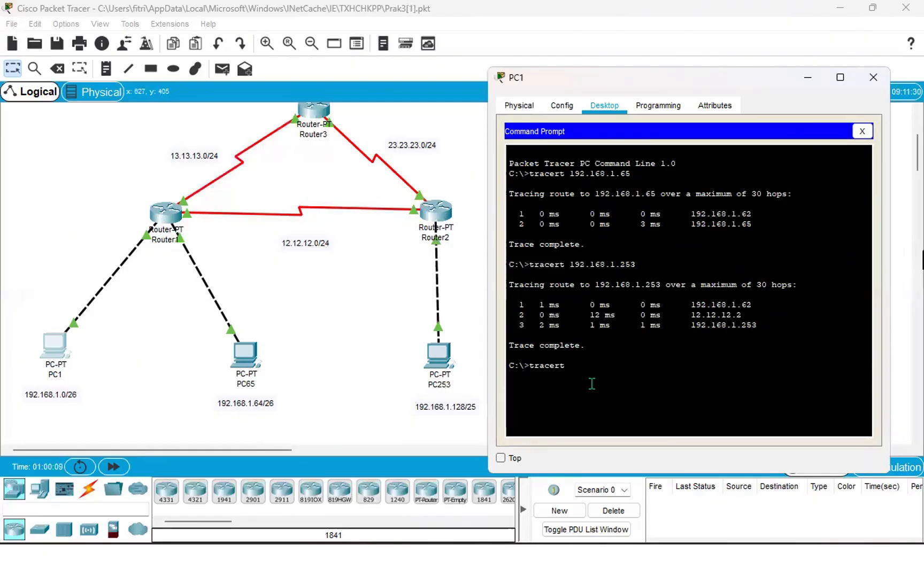
text(33.)
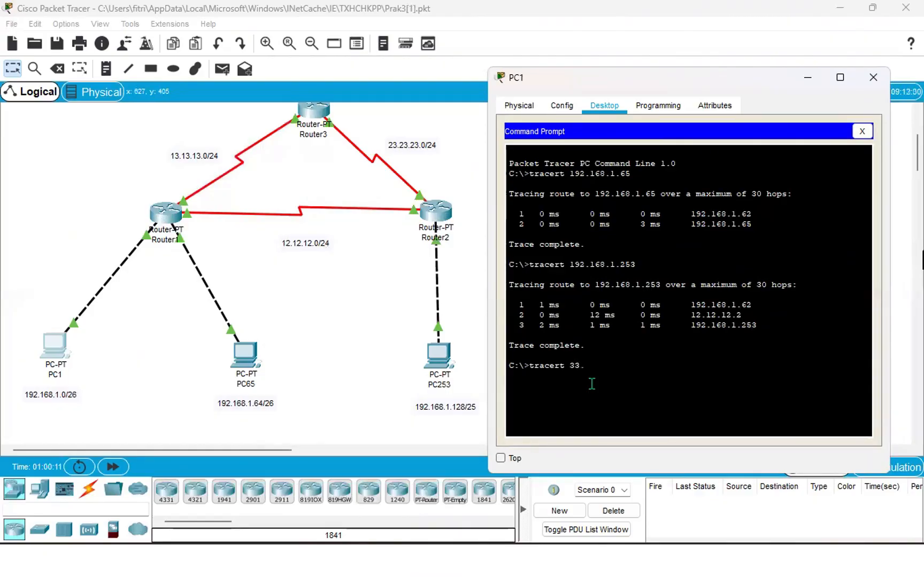
text(33.33.1)
key(Return)
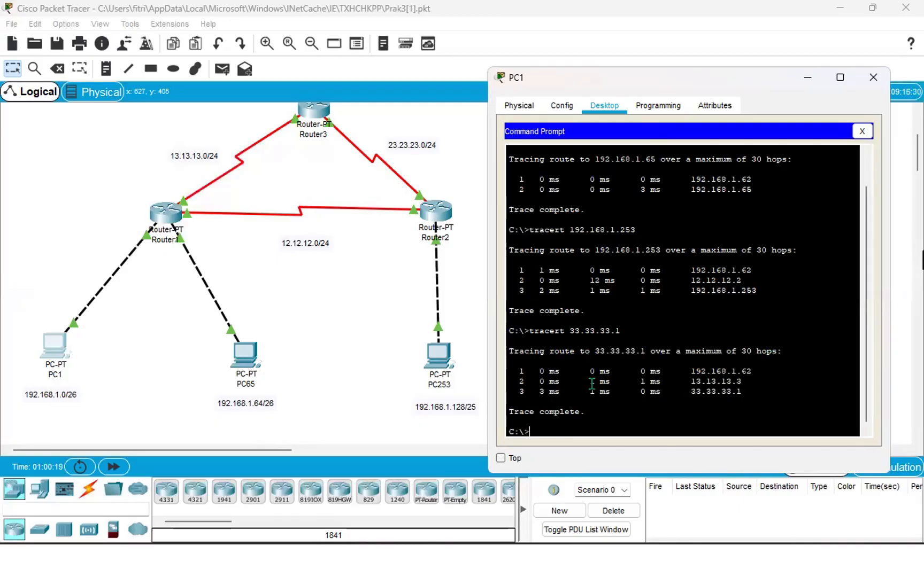
scroll(285, 324, up, 3)
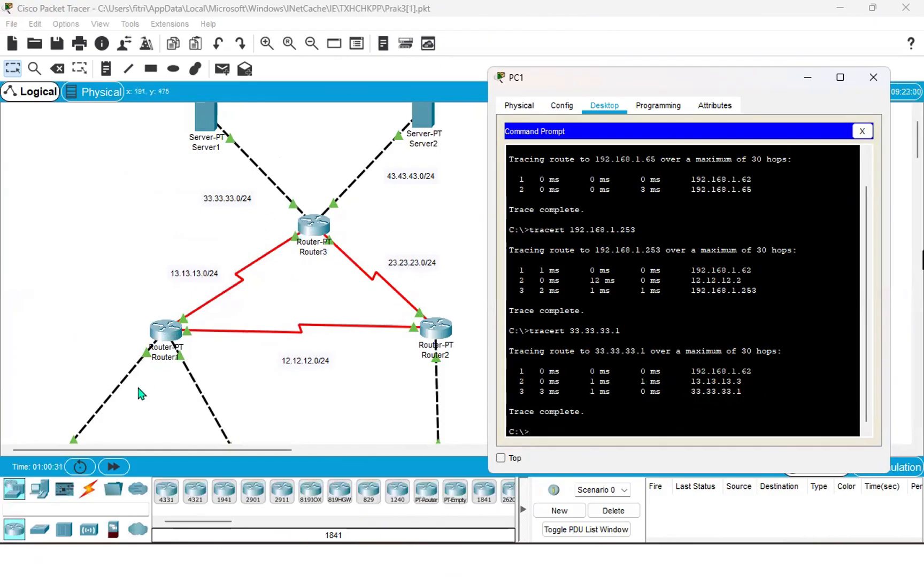
scroll(139, 390, down, 3)
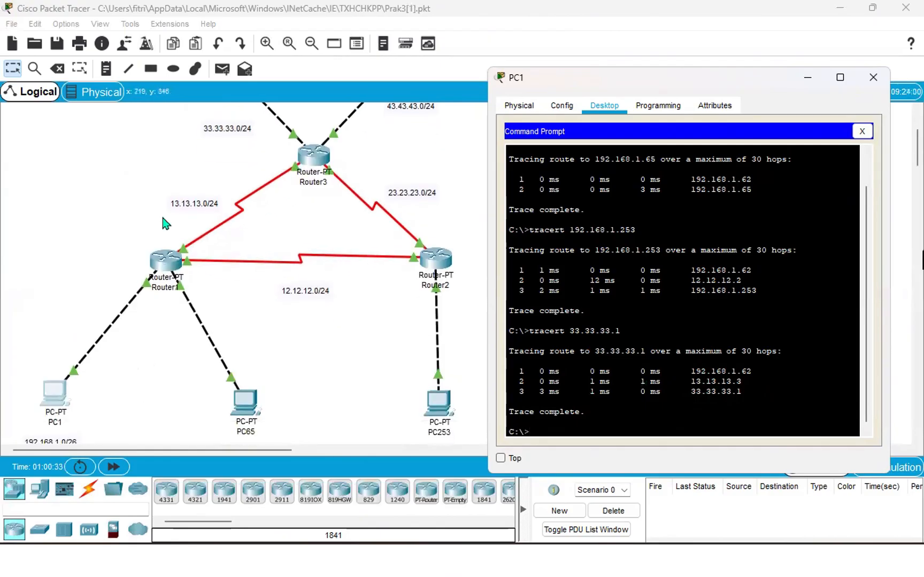
scroll(182, 259, up, 5)
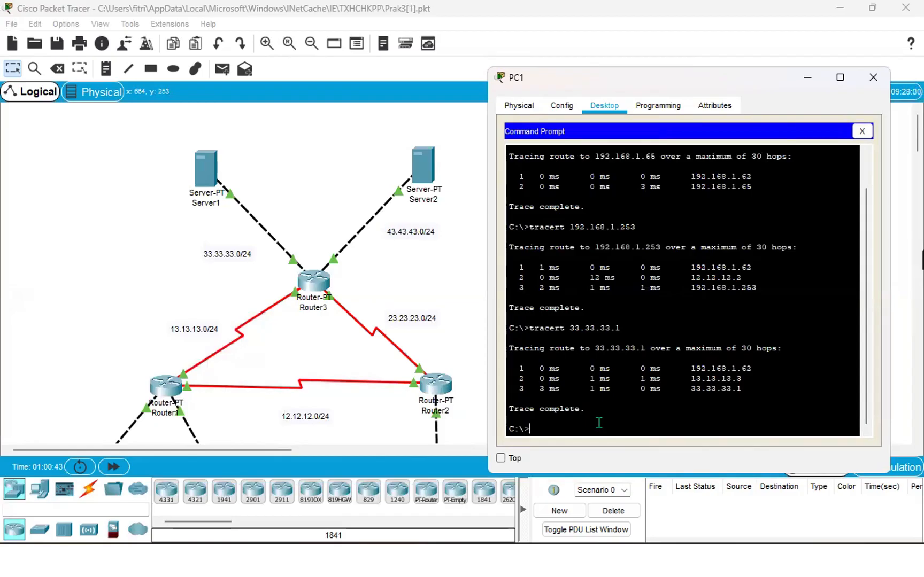
Step: Trace the route from PC1 to Server2 at 43.43.43.1 with tracert, compare the hops with the topology, and close the PC1 window
text(racert 43.43.43.1)
key(Return)
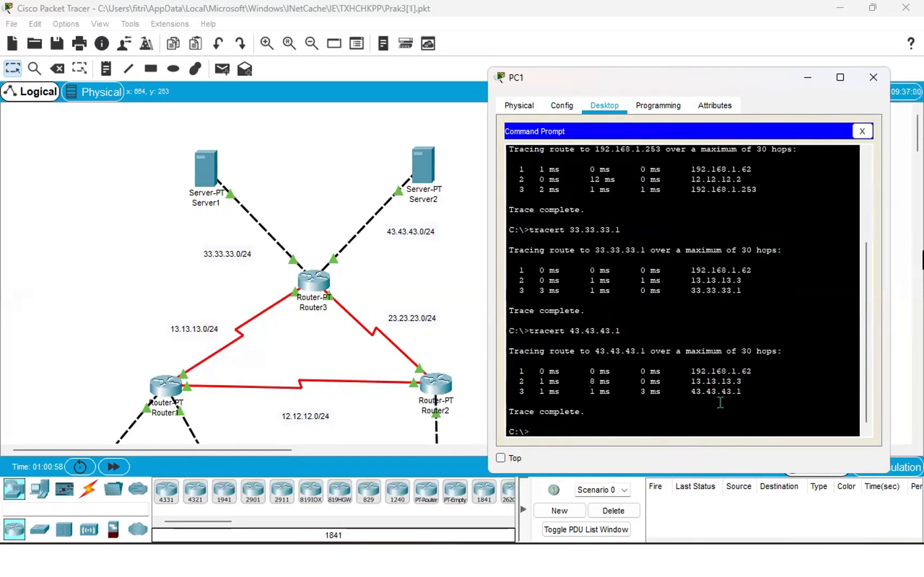
scroll(367, 344, down, 3)
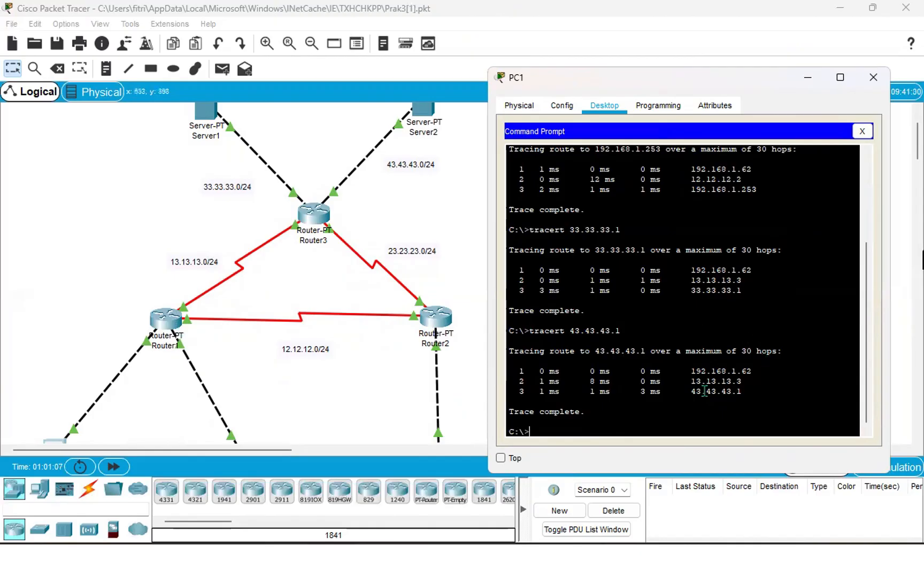
scroll(318, 235, up, 2)
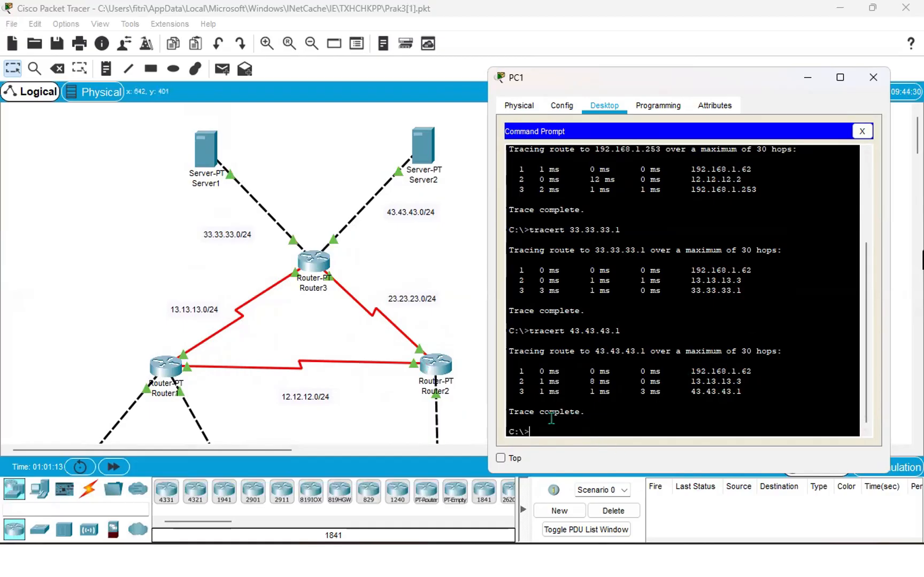
click(873, 79)
Step: Open PC253's command prompt beside the topology and trace the route to PC1 at 192.168.1.1 with tracert
scroll(470, 301, down, 4)
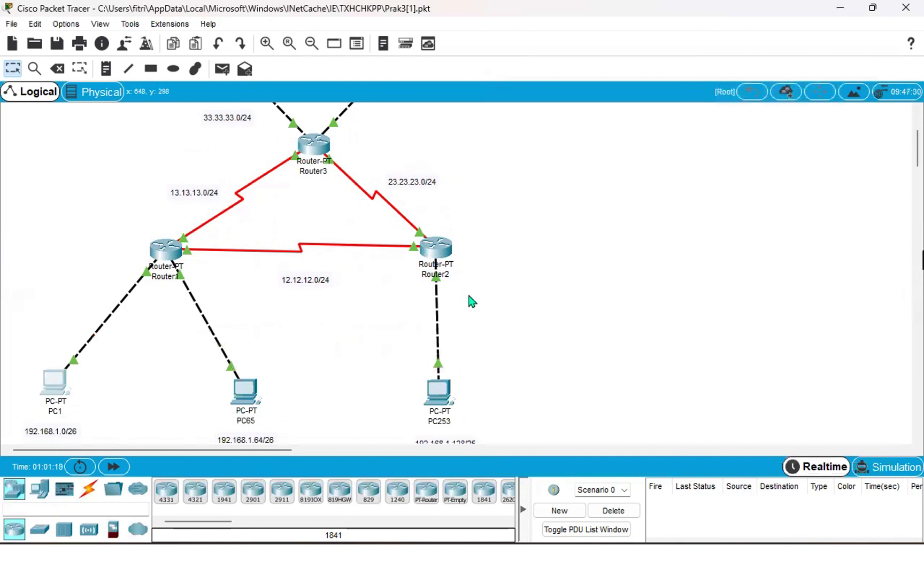
click(439, 386)
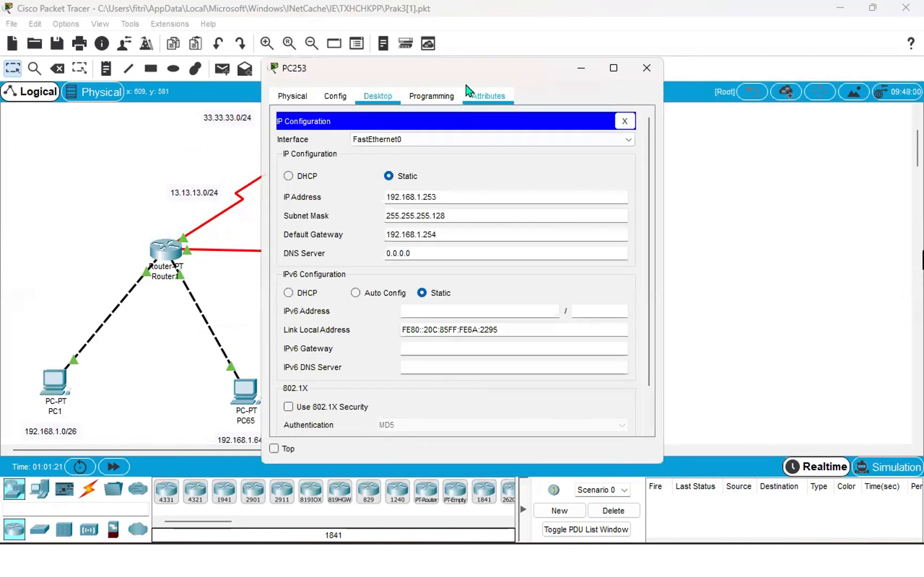
click(625, 122)
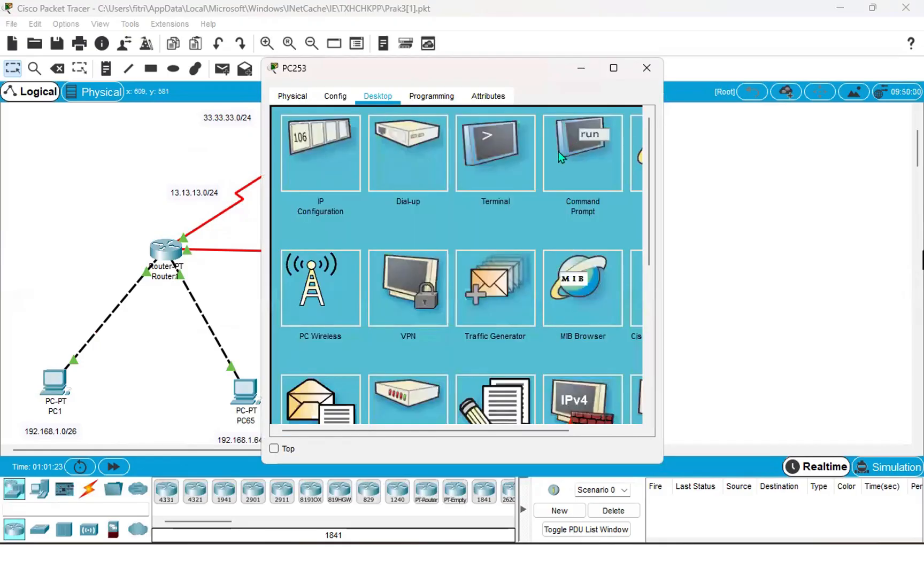
click(558, 152)
drag(545, 71, 765, 64)
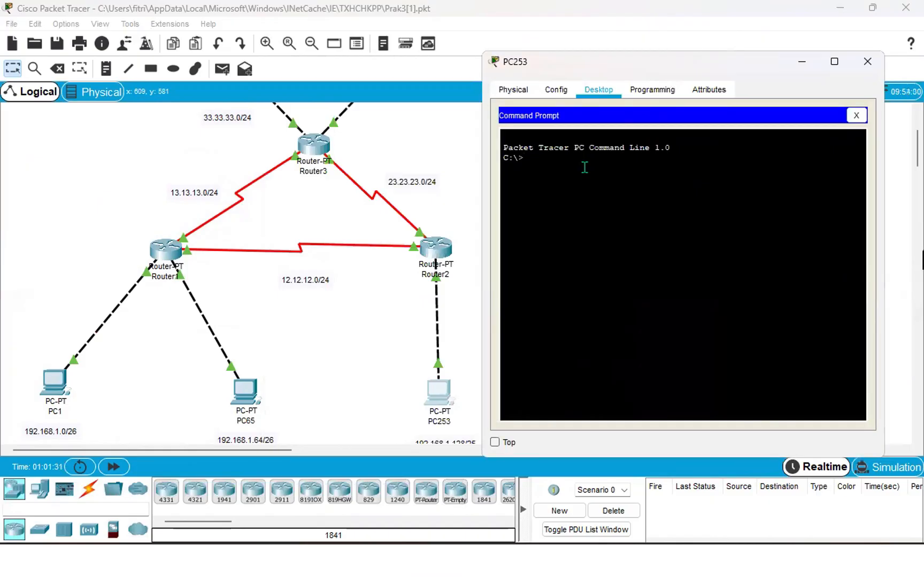
text(tracert 192.168.1.1)
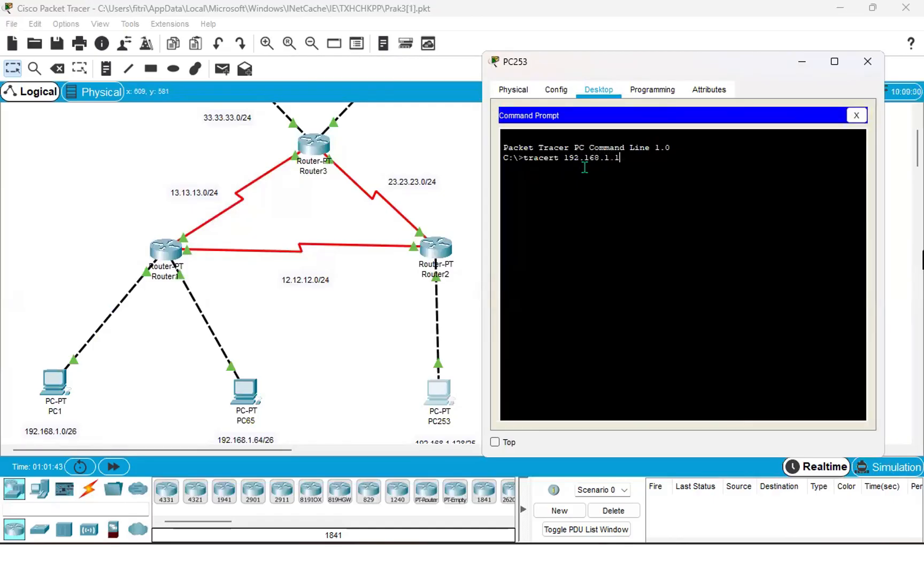
key(Return)
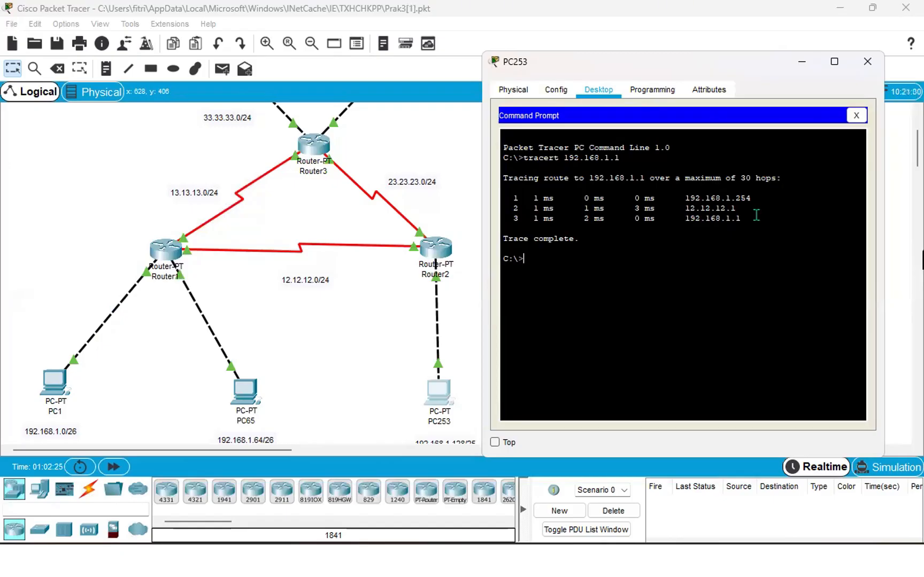
Step: Trace the route from PC253 to PC65 at 192.168.1.65 with tracert and examine the second hop's address
text(racert 192.168.1.65)
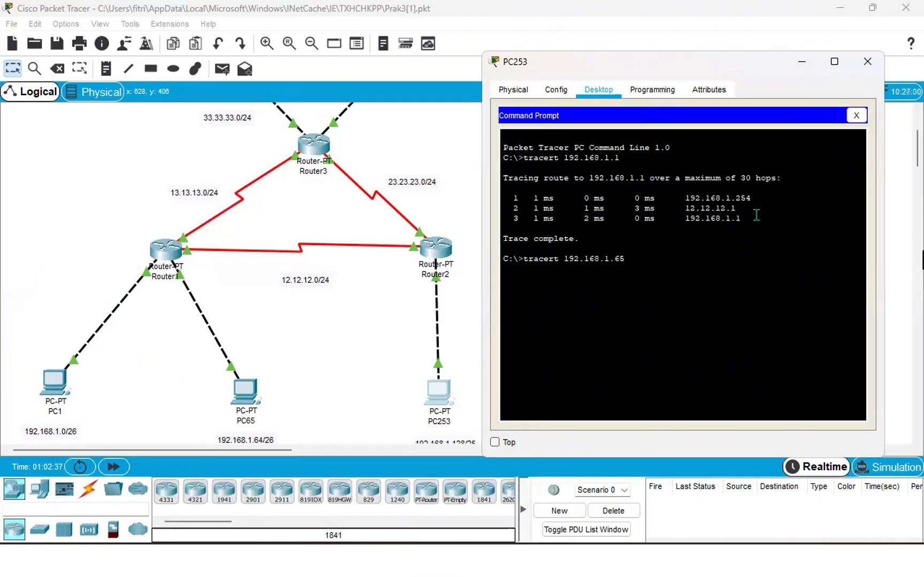
key(Return)
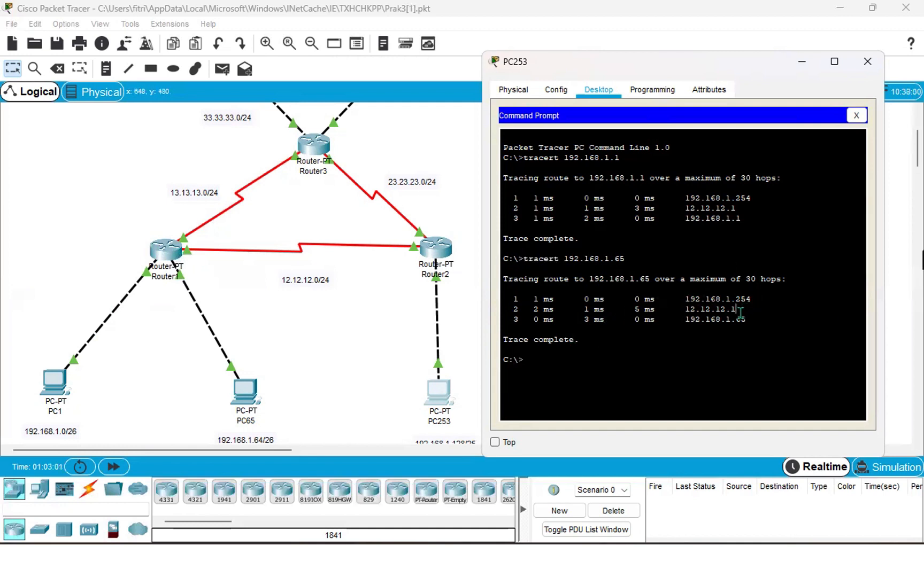
drag(737, 310, 668, 306)
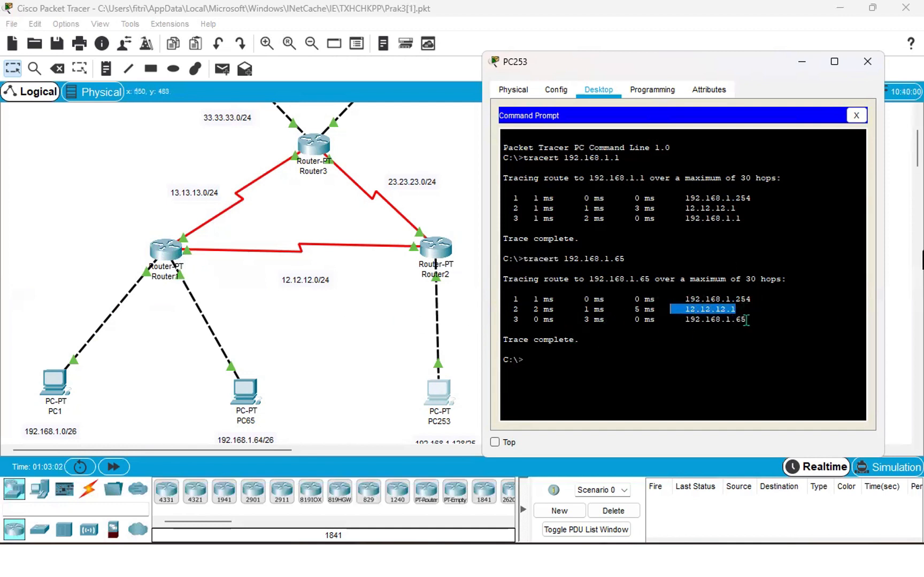
click(608, 364)
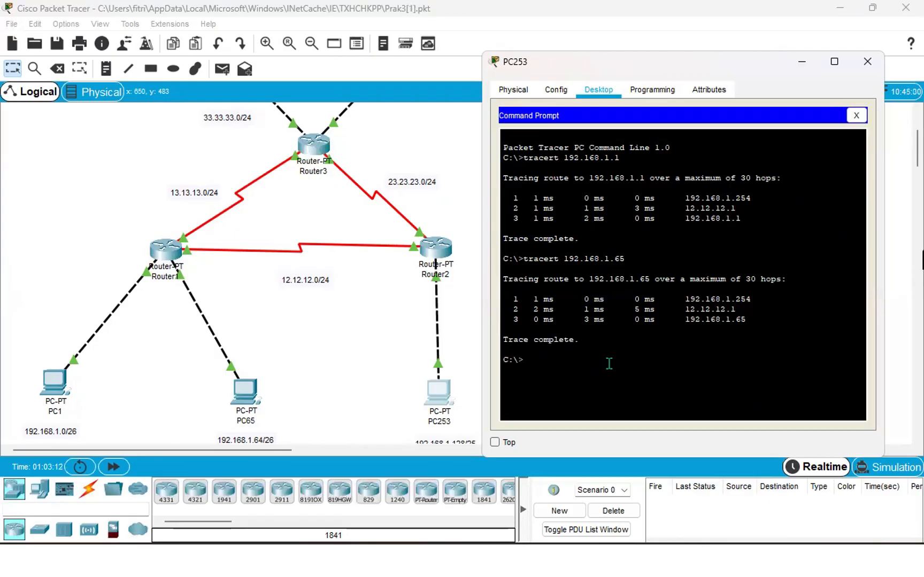
Step: Trace the route from PC253 to Server1 at 33.33.33.1 with tracert and compare the hops with the topology
text(tracert 33.33.33.1)
key(Return)
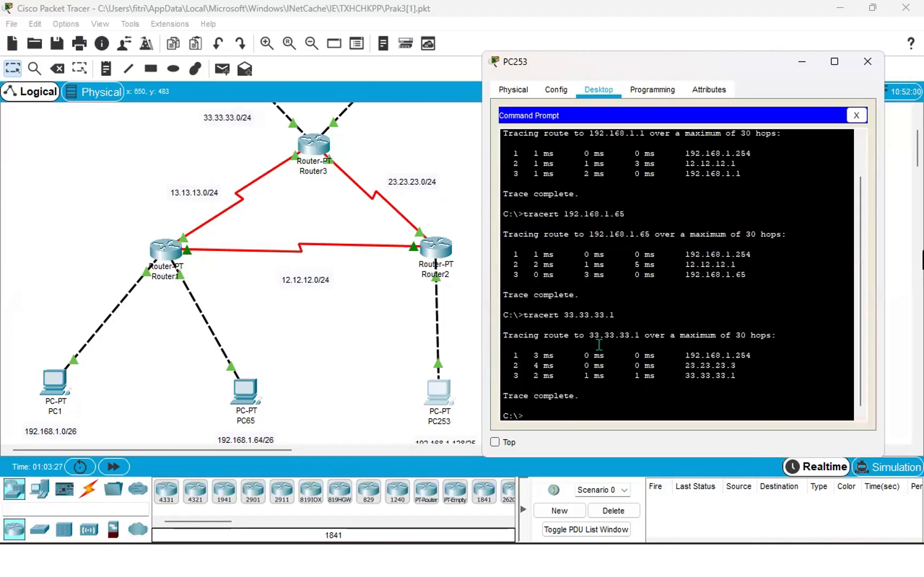
scroll(433, 320, up, 1)
scroll(433, 319, right, 5)
scroll(433, 319, left, 5)
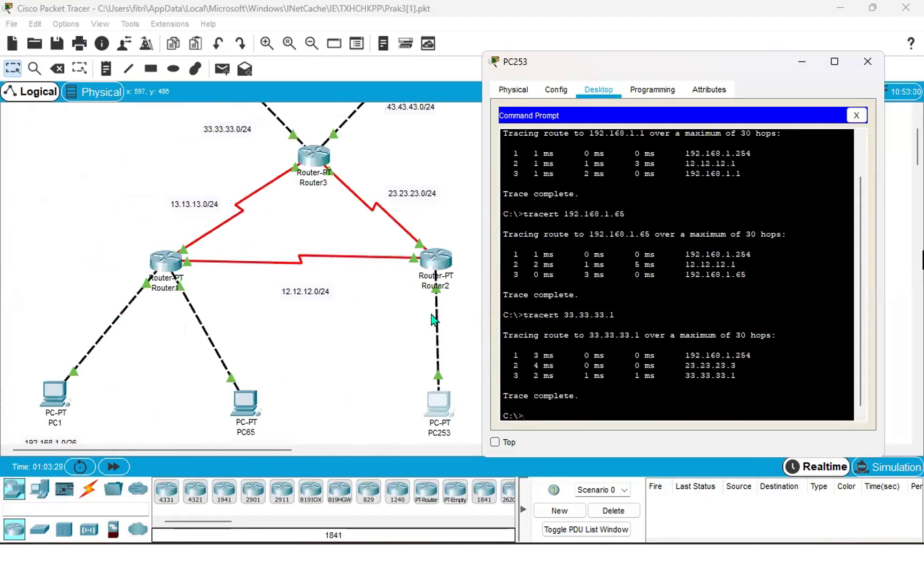
scroll(433, 320, up, 5)
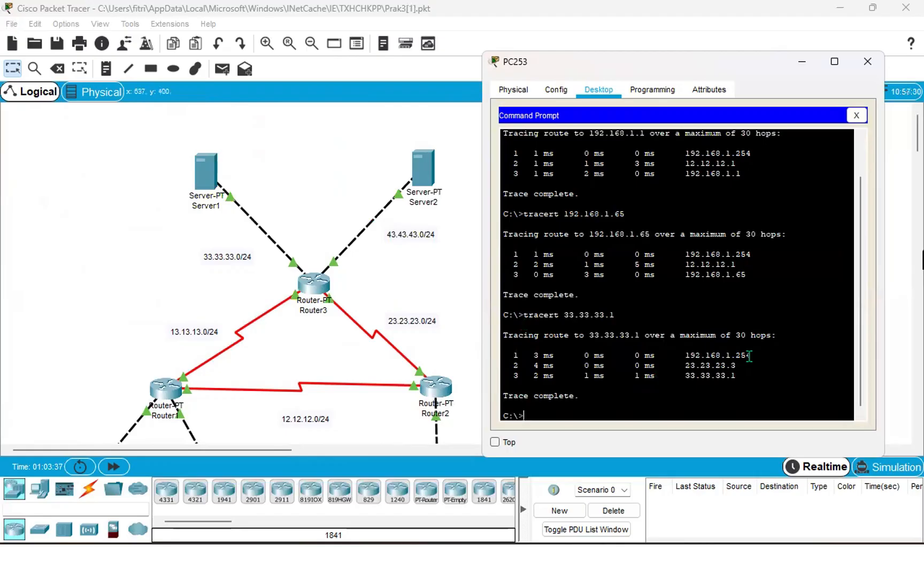
drag(749, 356, 680, 357)
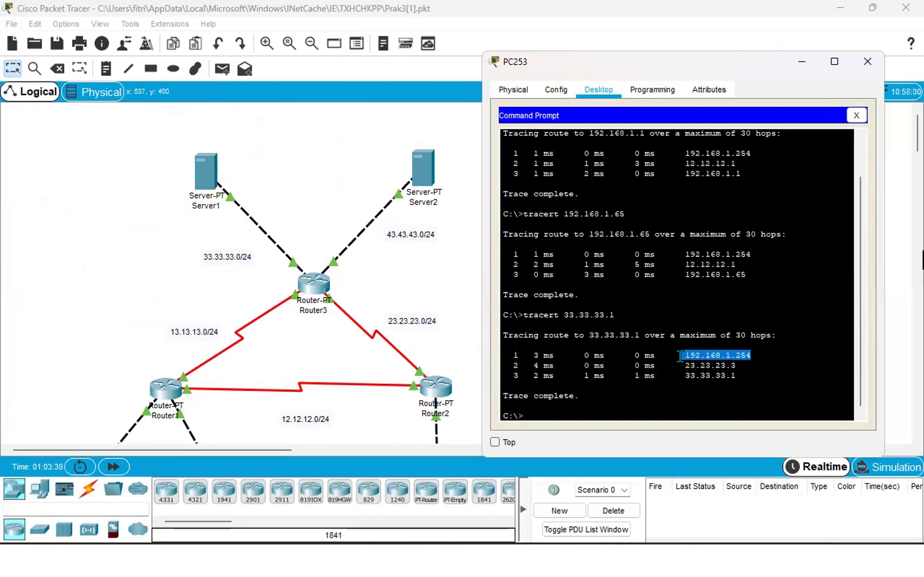
drag(740, 367, 683, 366)
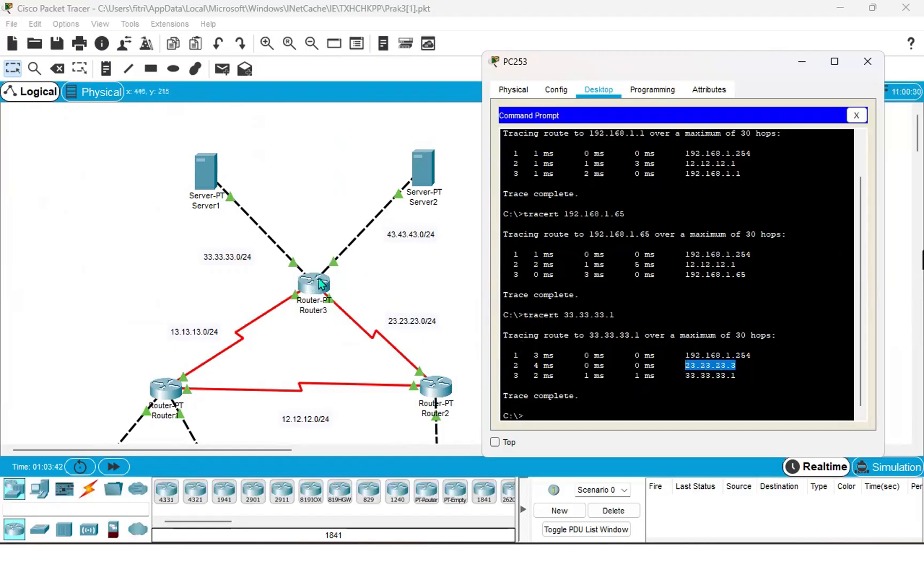
scroll(599, 401, down, 1)
click(588, 410)
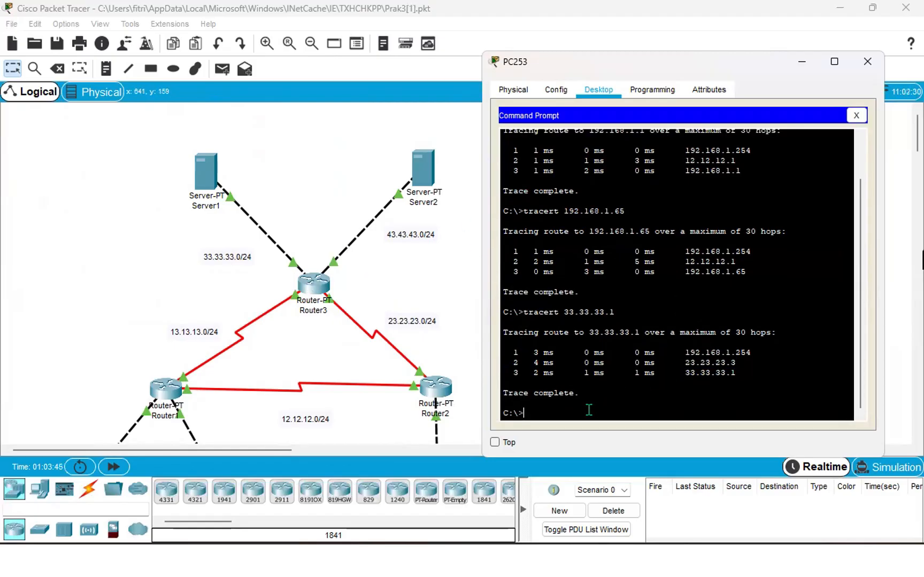
Step: Trace the route from PC253 to Server2 at 43.43.43.1 with tracert and compare the second hop with the topology
text(tracert)
text(1)
key(BackSpace)
text(43.43.43.1)
key(Return)
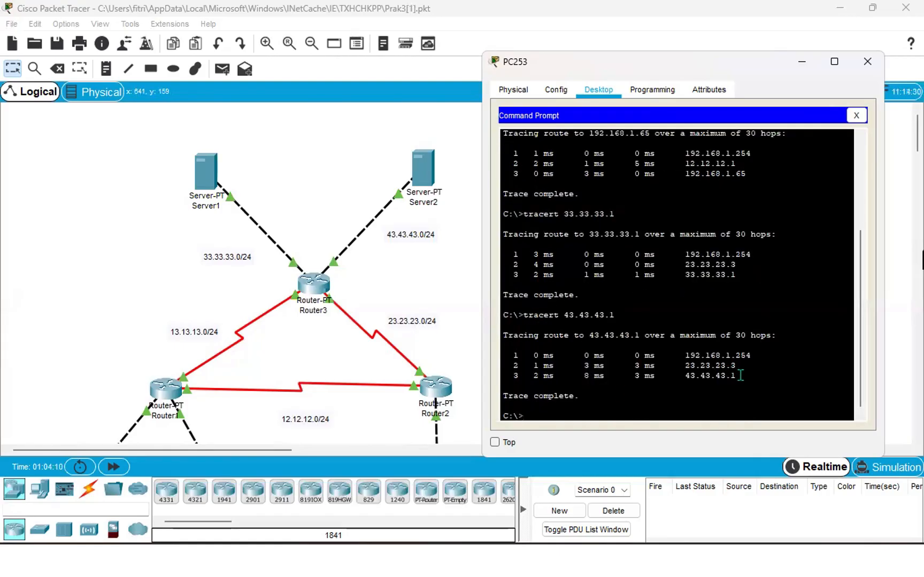
scroll(374, 421, right, 3)
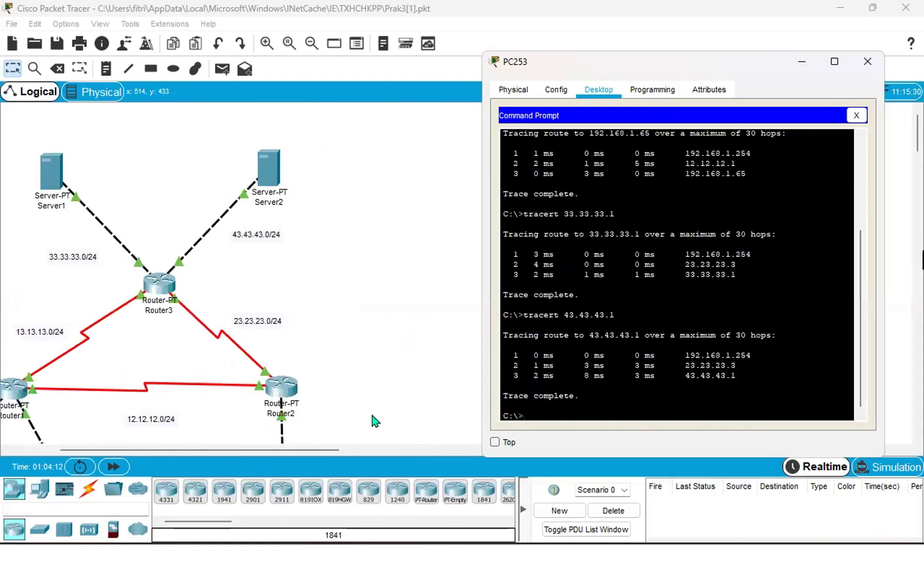
scroll(374, 421, left, 2)
scroll(375, 421, down, 3)
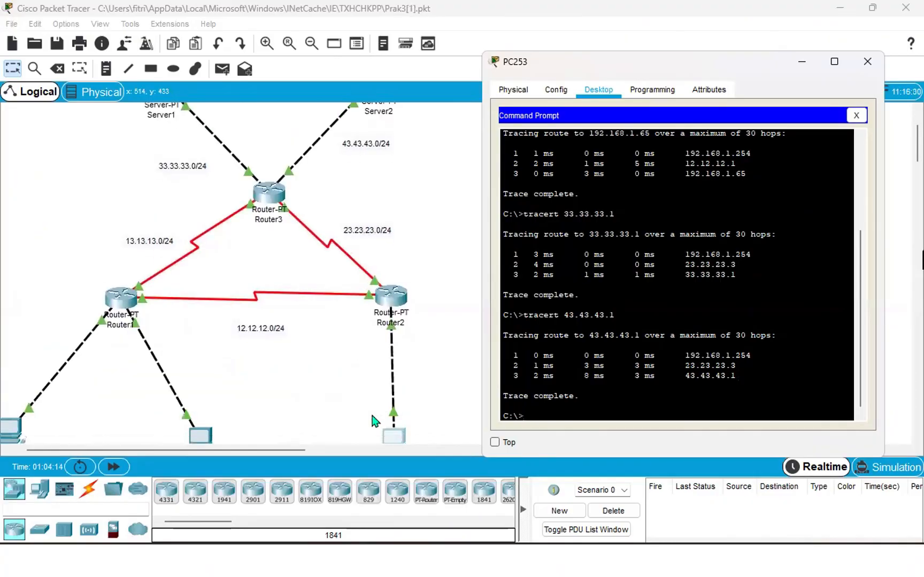
mouse_move(743, 367)
mouse_down()
mouse_move(678, 374)
mouse_move(681, 363)
mouse_up()
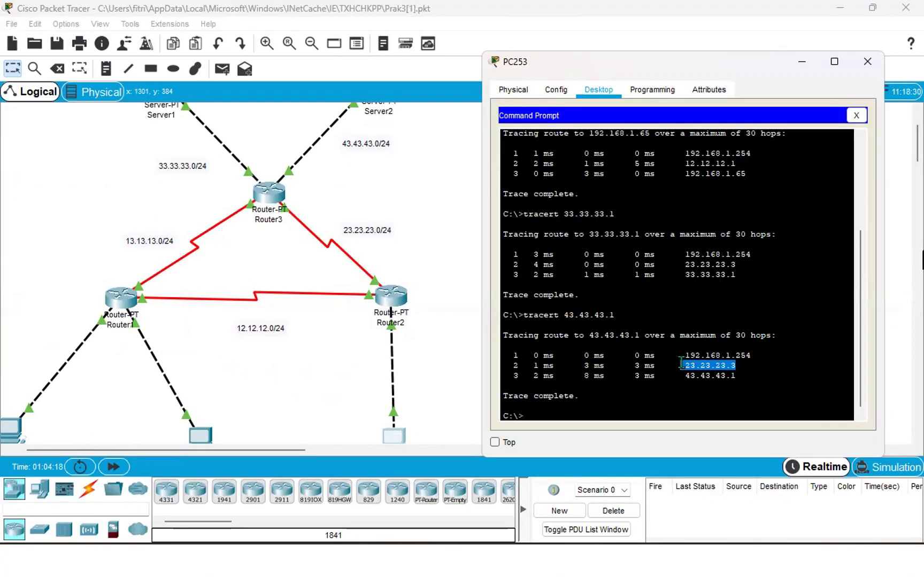
click(607, 408)
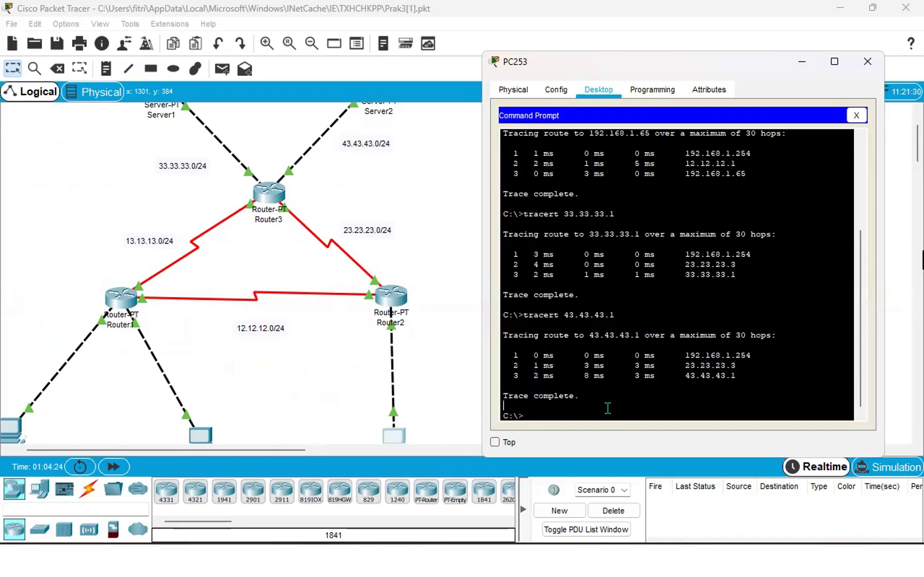
Step: Open Server1's command prompt and trace the route to Server2 at 43.43.43.1 with tracert
click(430, 260)
scroll(404, 269, left, 1)
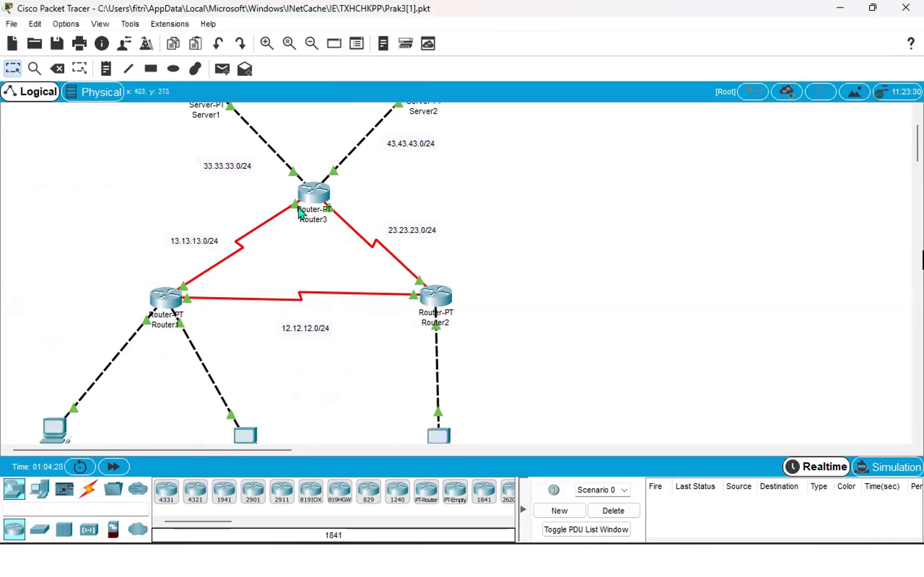
scroll(294, 209, up, 2)
click(208, 190)
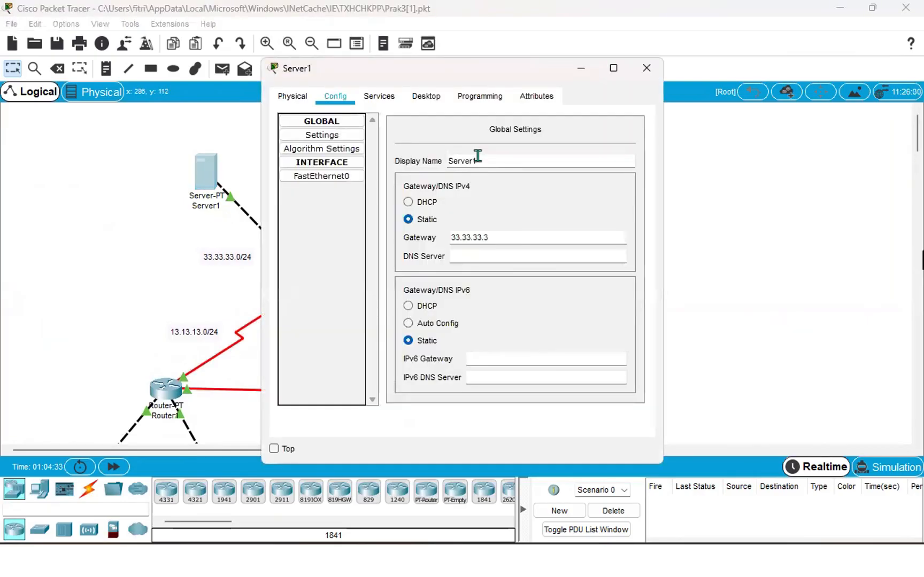
click(437, 100)
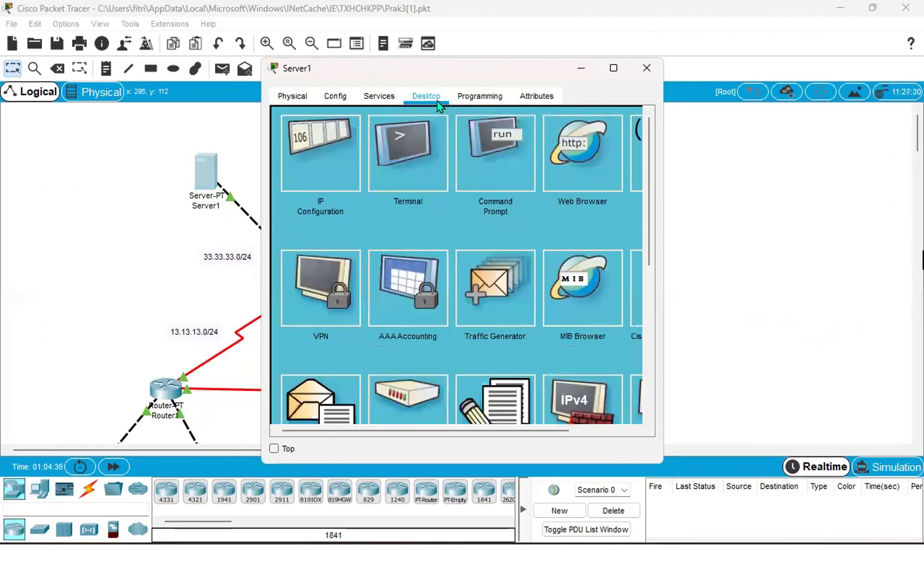
click(480, 160)
text(tracert)
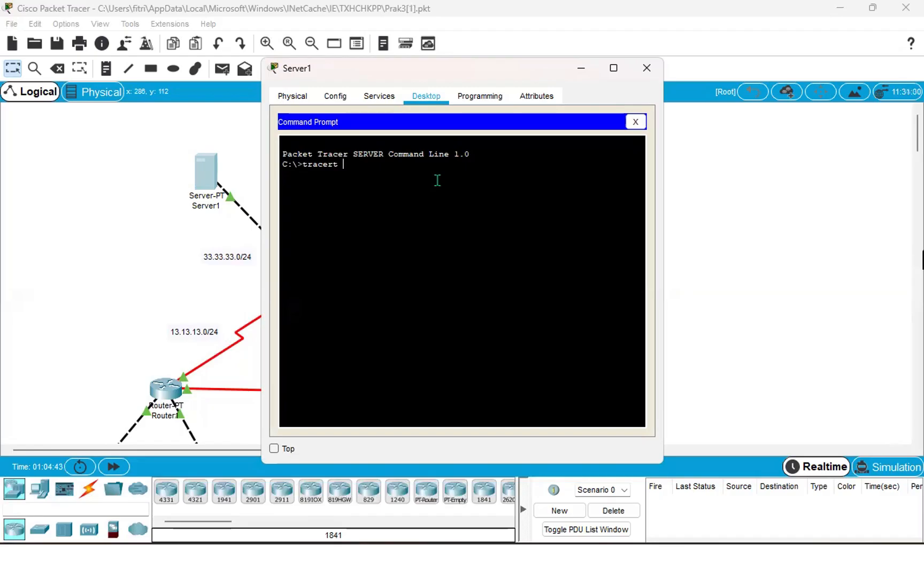
text( 43.43.43.1)
key(Return)
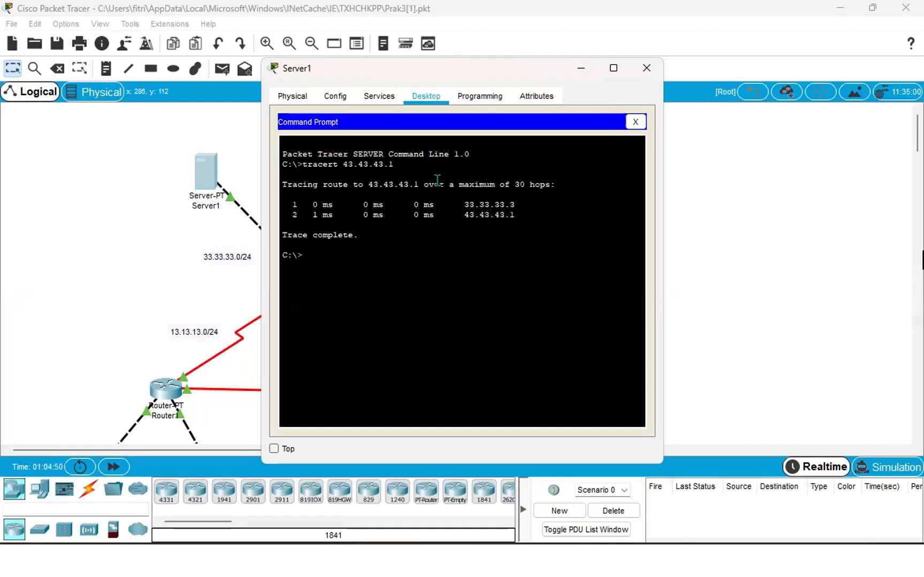
Step: Place the Server1 window beside the topology and examine the first hop of the trace to Server2
drag(480, 73, 682, 110)
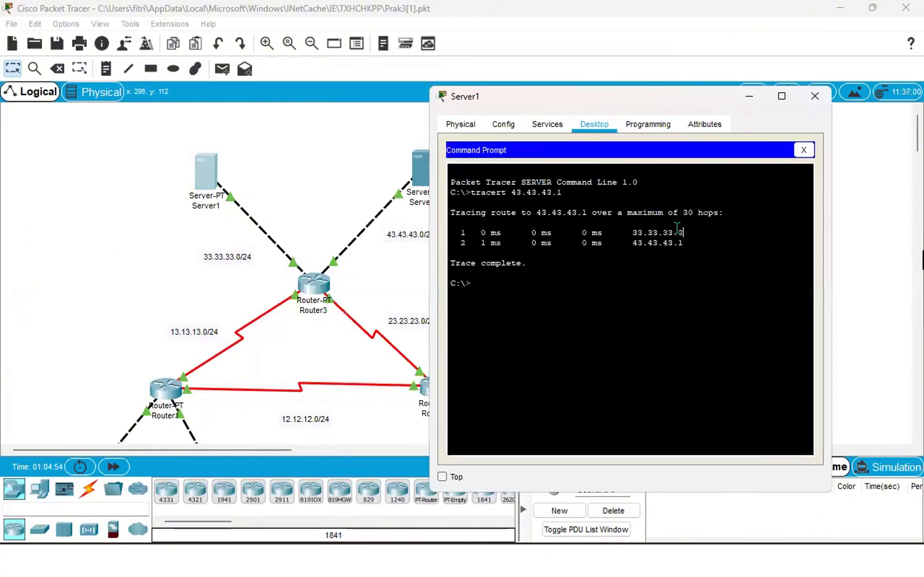
drag(685, 233, 629, 229)
drag(690, 233, 631, 233)
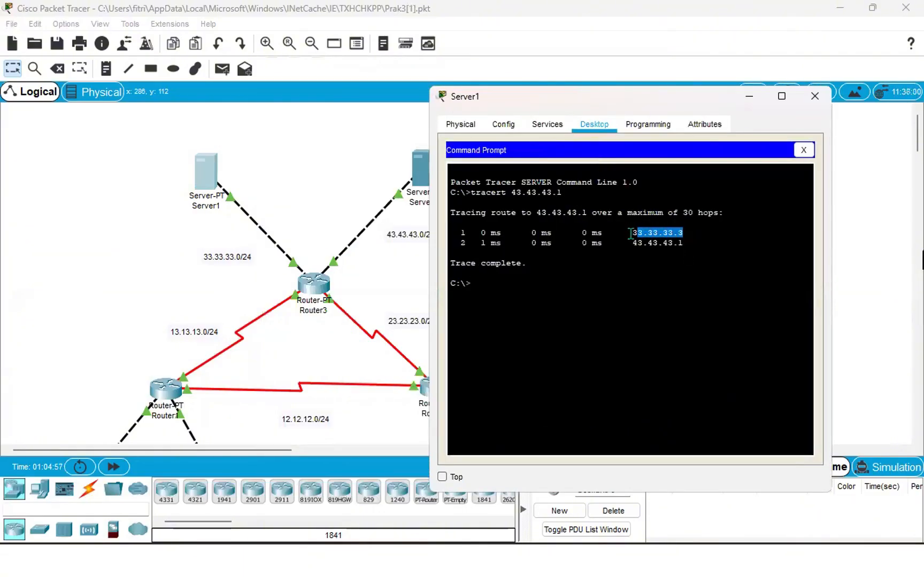
Step: Trace the route from Server1 to PC1 at 192.168.1.1 with tracert and compare the hops with the topology
click(497, 285)
text(tracert)
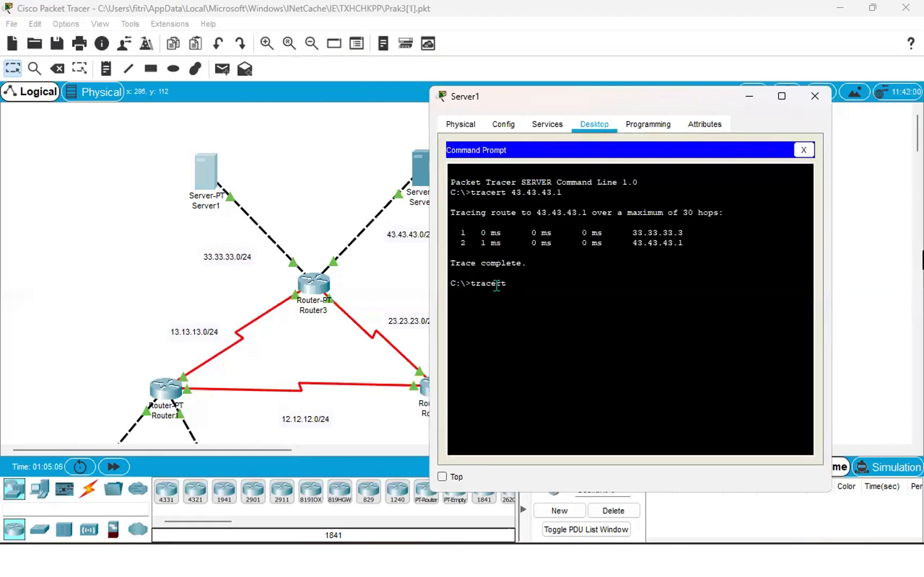
text(192.168.1.1)
key(Return)
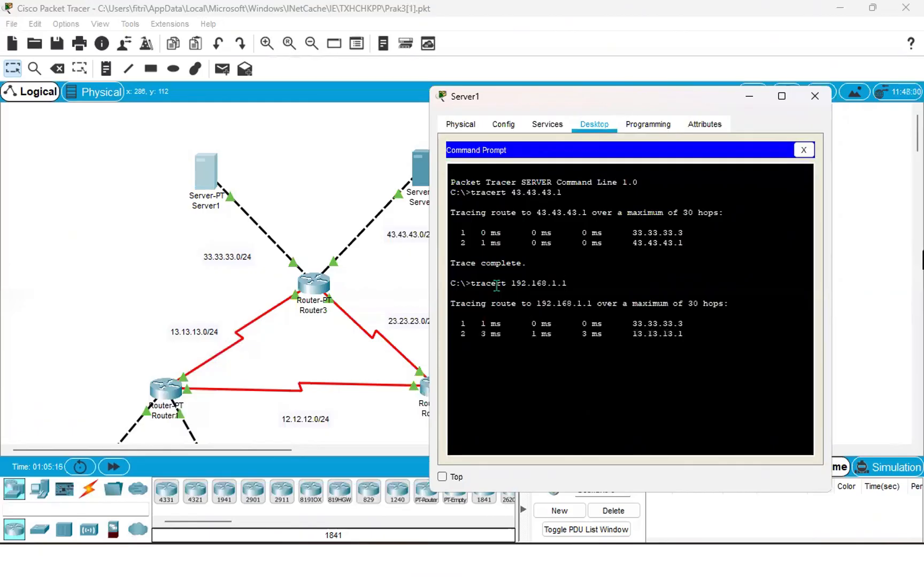
scroll(267, 293, down, 2)
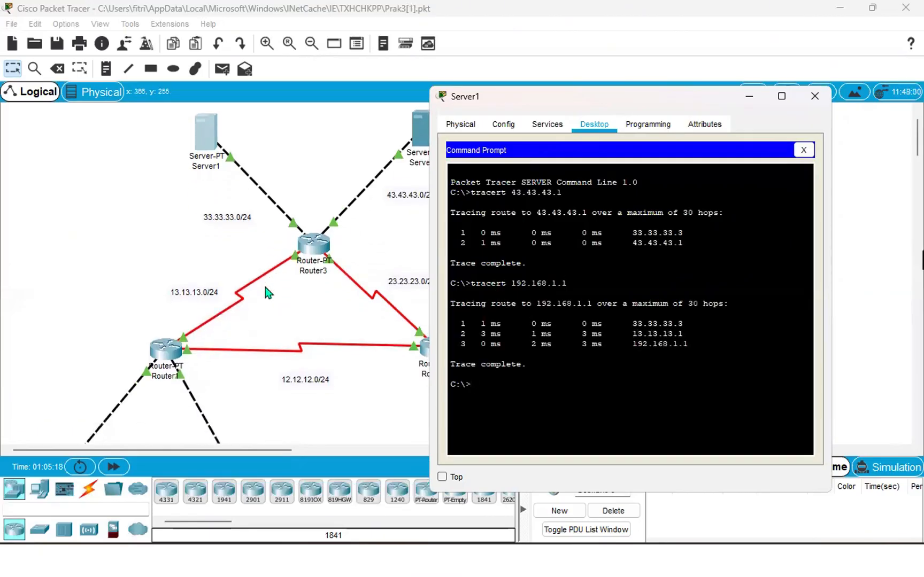
scroll(267, 293, right, 2)
scroll(268, 293, down, 3)
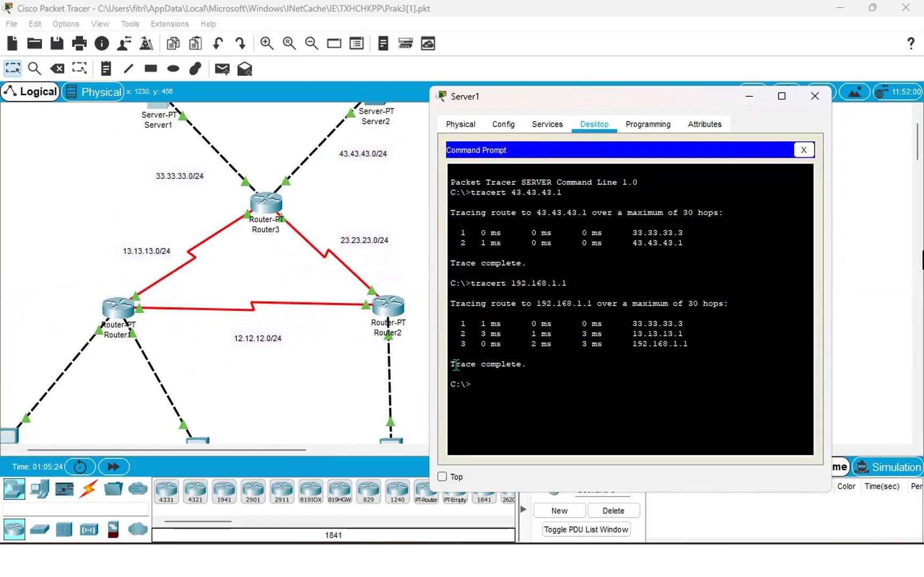
scroll(132, 321, left, 2)
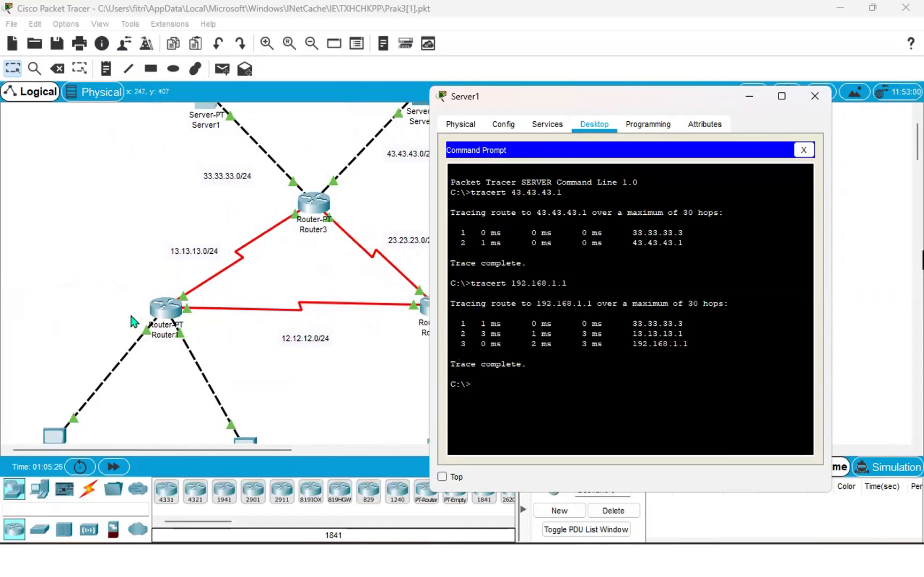
scroll(132, 321, down, 3)
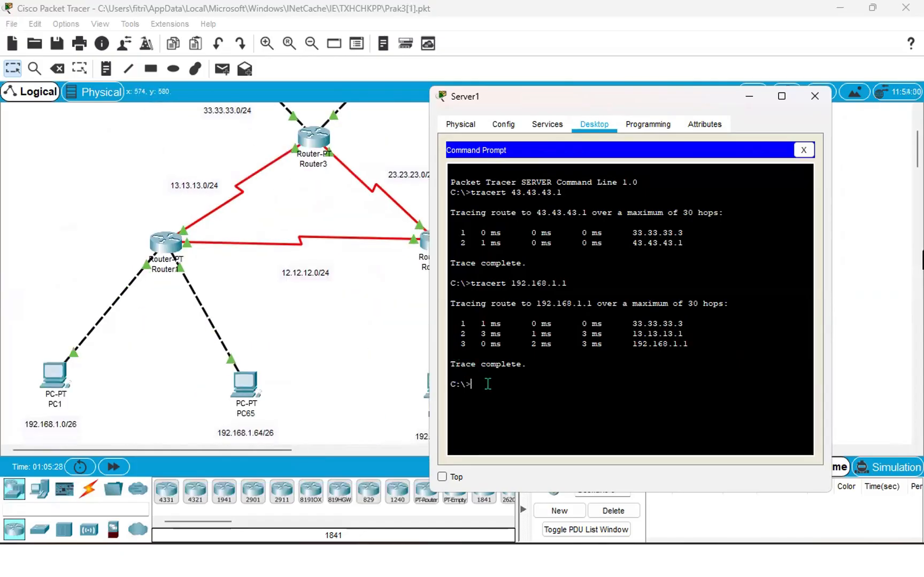
Step: Trace the route from Server1 to PC65 at 192.168.1.65 with tracert and compare the hops with the topology
text(tracert)
text(192.)
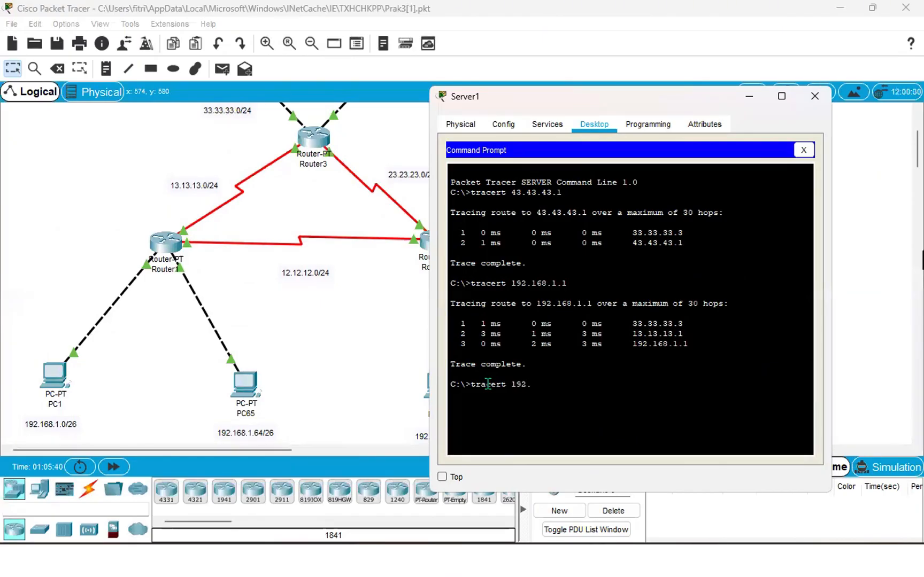
text(168.1.65)
key(Return)
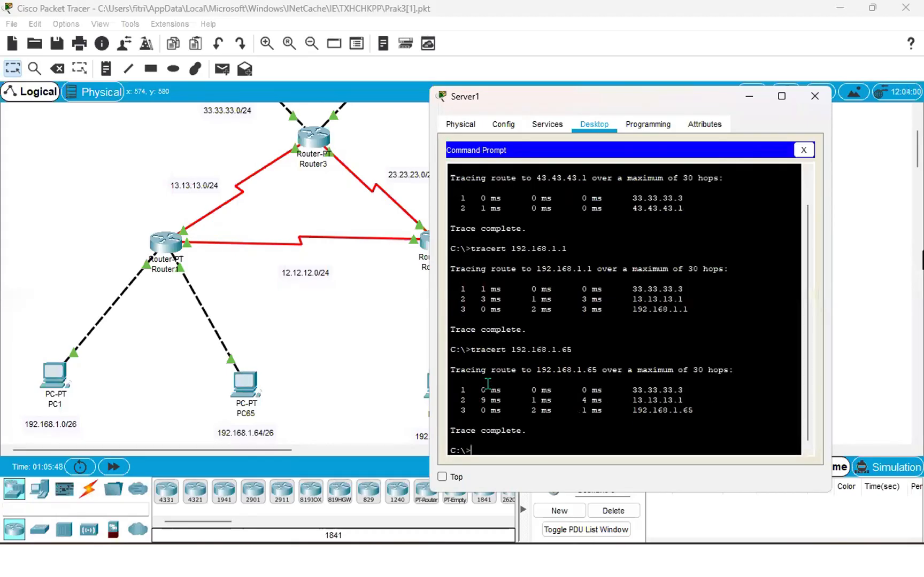
scroll(265, 295, up, 2)
scroll(264, 295, down, 2)
scroll(256, 330, up, 3)
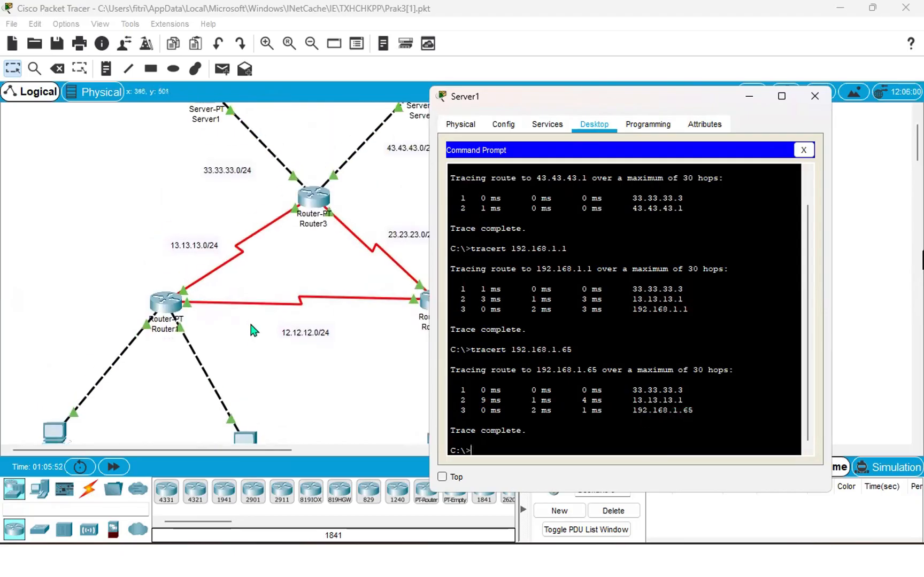
scroll(252, 326, down, 2)
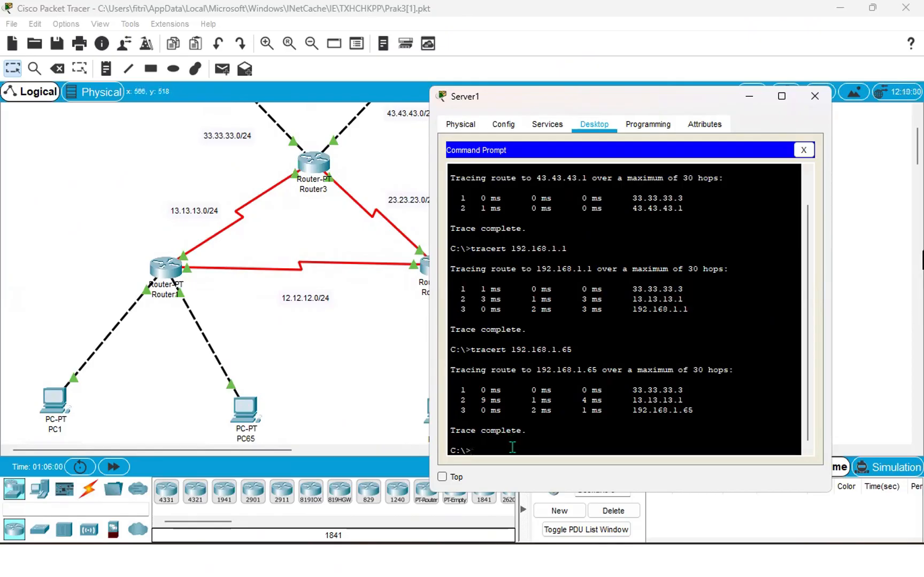
Step: Trace the route from Server1 to PC253 at 192.168.1.253 with tracert
text(tra)
text(ert)
key(BackSpace)
text(cert 193)
key(BackSpace)
text(2.168.)
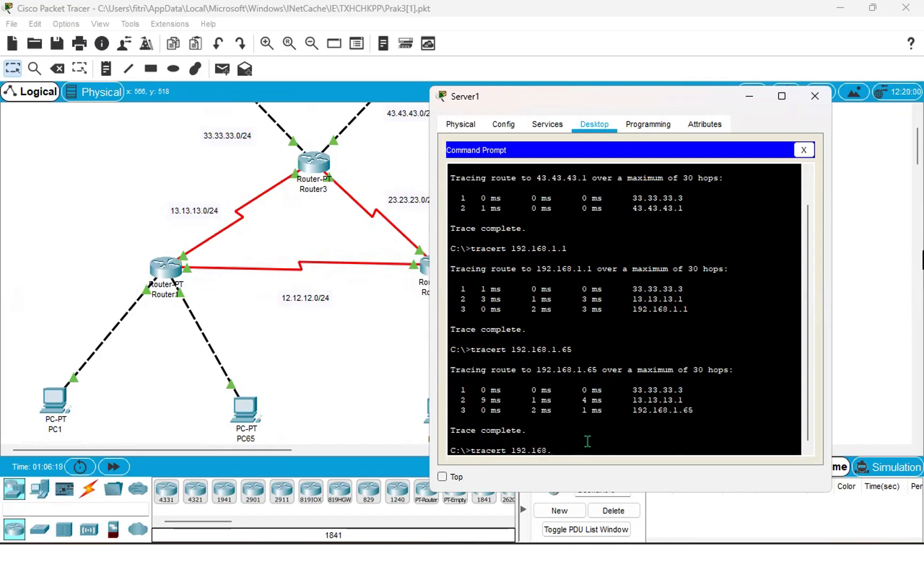
text(1.253)
key(Return)
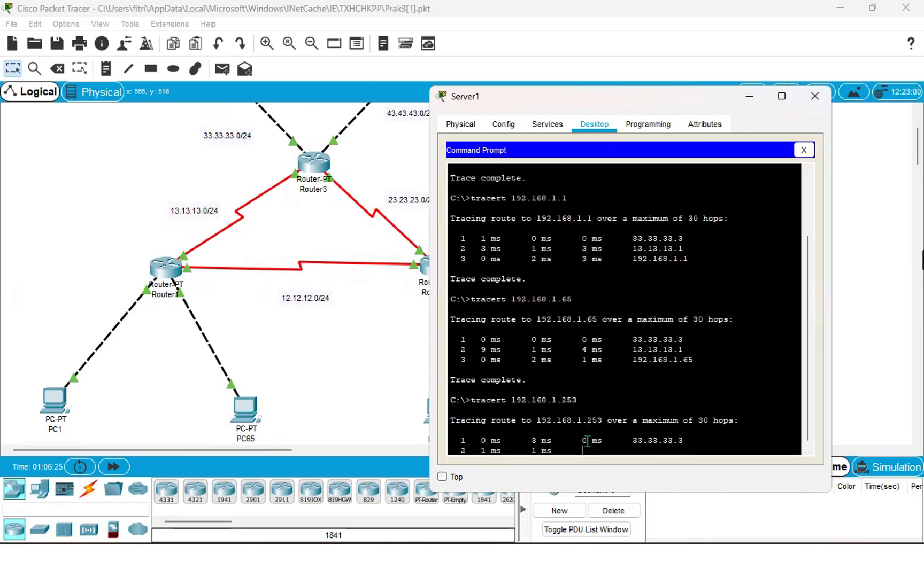
Step: Compare the hops of the trace to PC253 with the topology, highlighting the second hop, and minimize the Server1 window
scroll(321, 339, right, 5)
scroll(321, 340, up, 2)
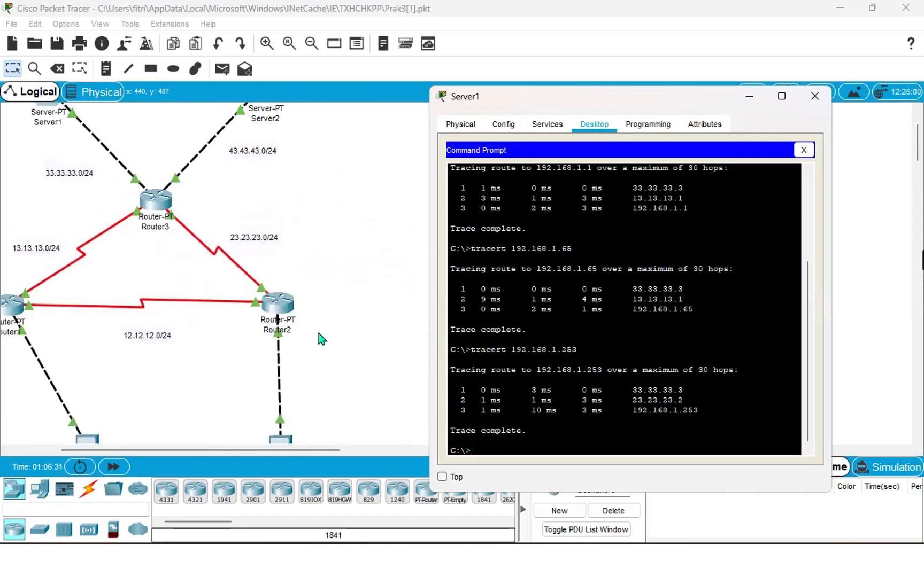
scroll(319, 340, left, 2)
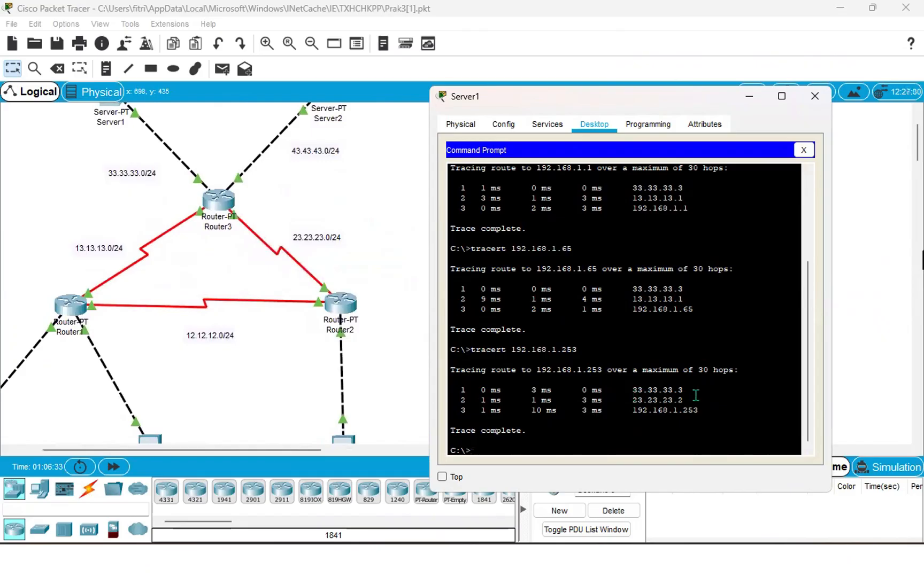
scroll(214, 347, up, 2)
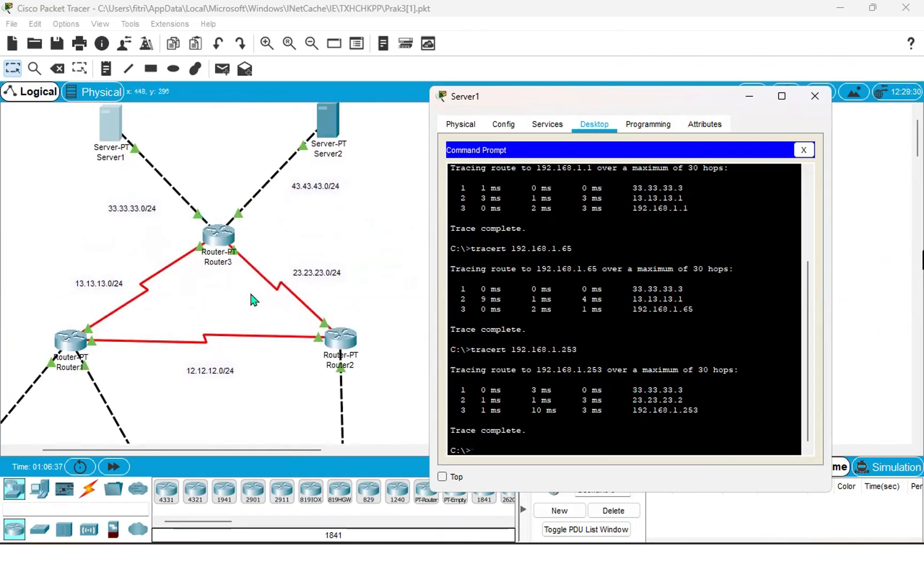
drag(628, 399, 700, 397)
scroll(312, 357, right, 3)
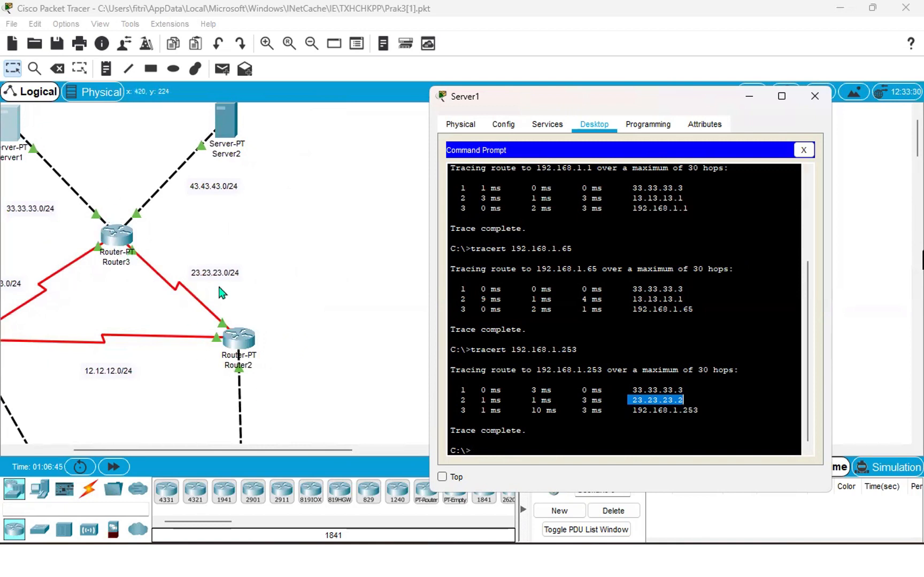
scroll(271, 376, down, 2)
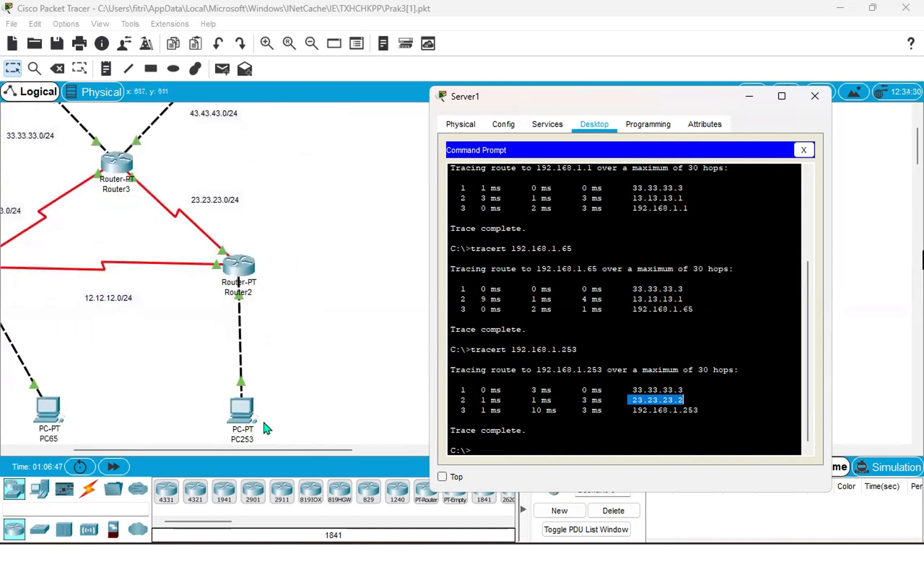
click(749, 98)
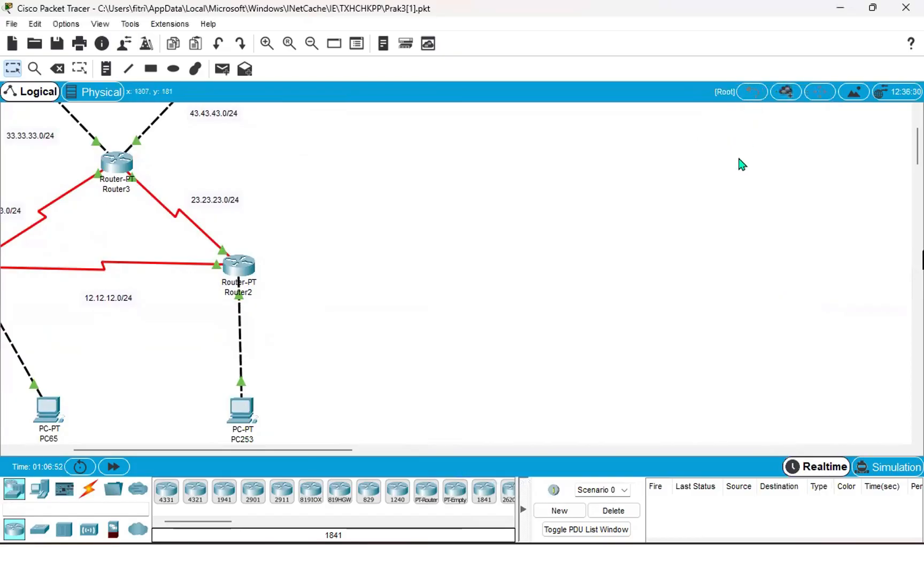